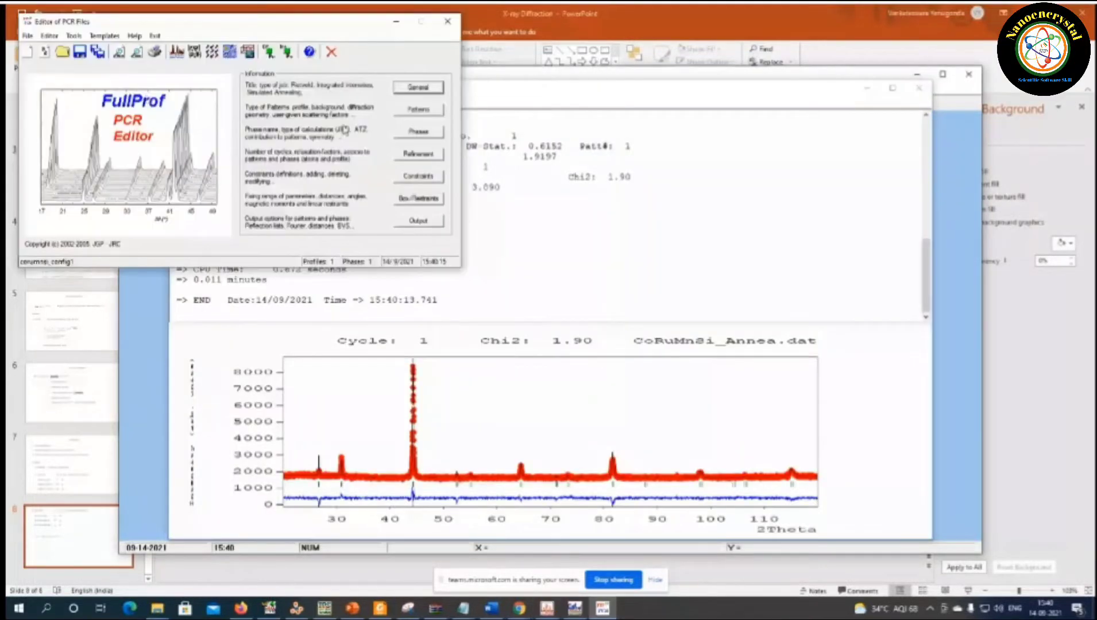
# - Check the phase 1 atom list in the refinement settings and save the PCR file as CoRuMnSi_config1_dis_CoSi
pyautogui.click(417, 155)
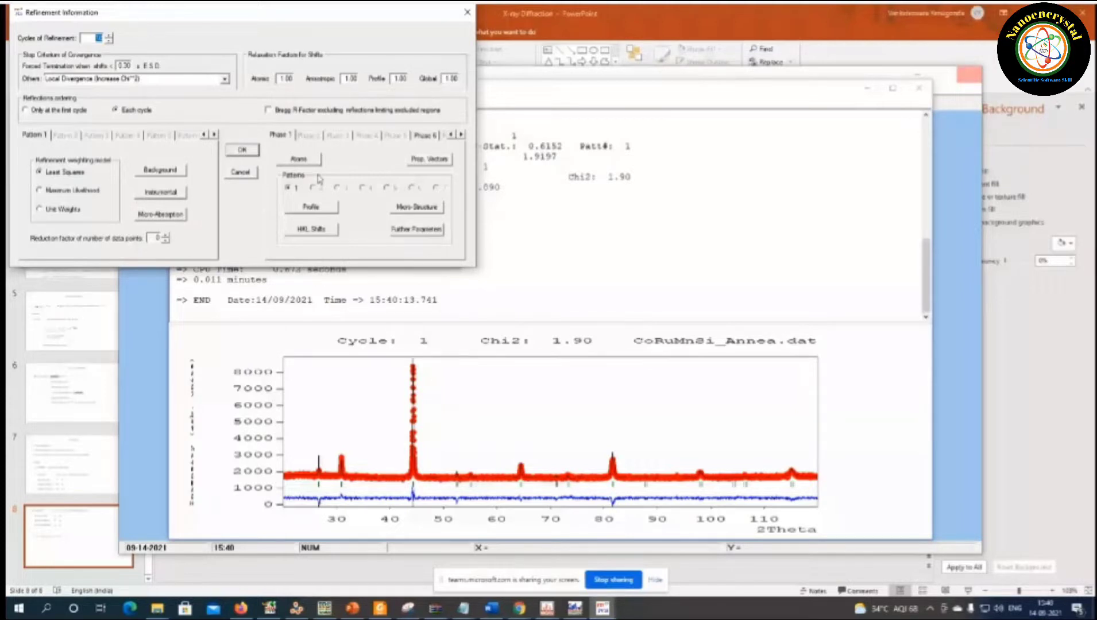
pyautogui.click(299, 159)
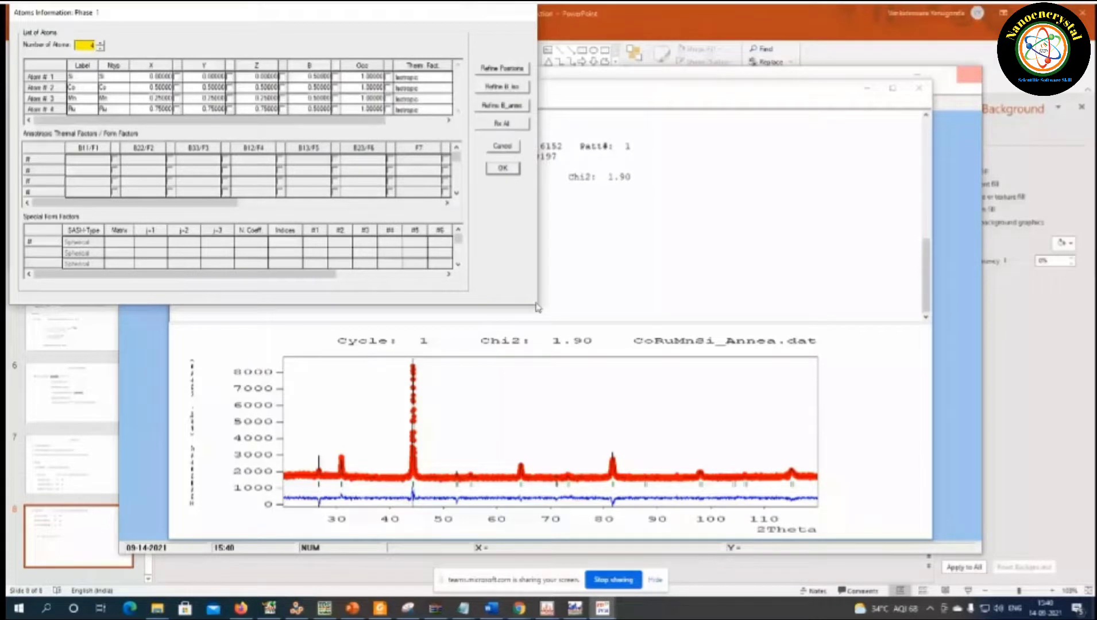
pyautogui.click(503, 168)
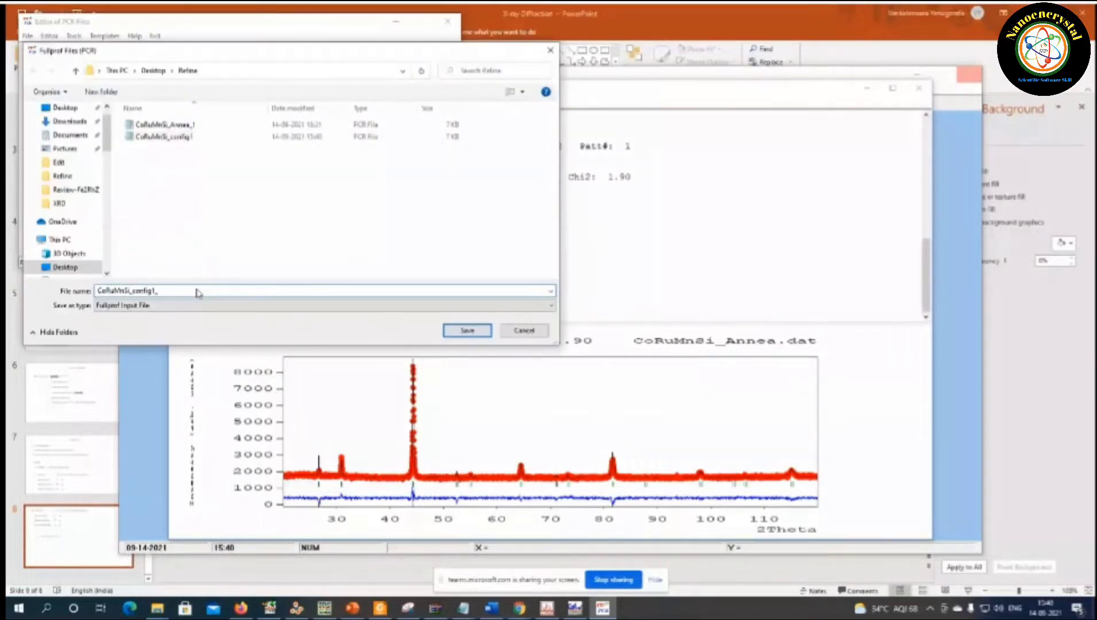
pyautogui.write('dis')
pyautogui.press('Return')
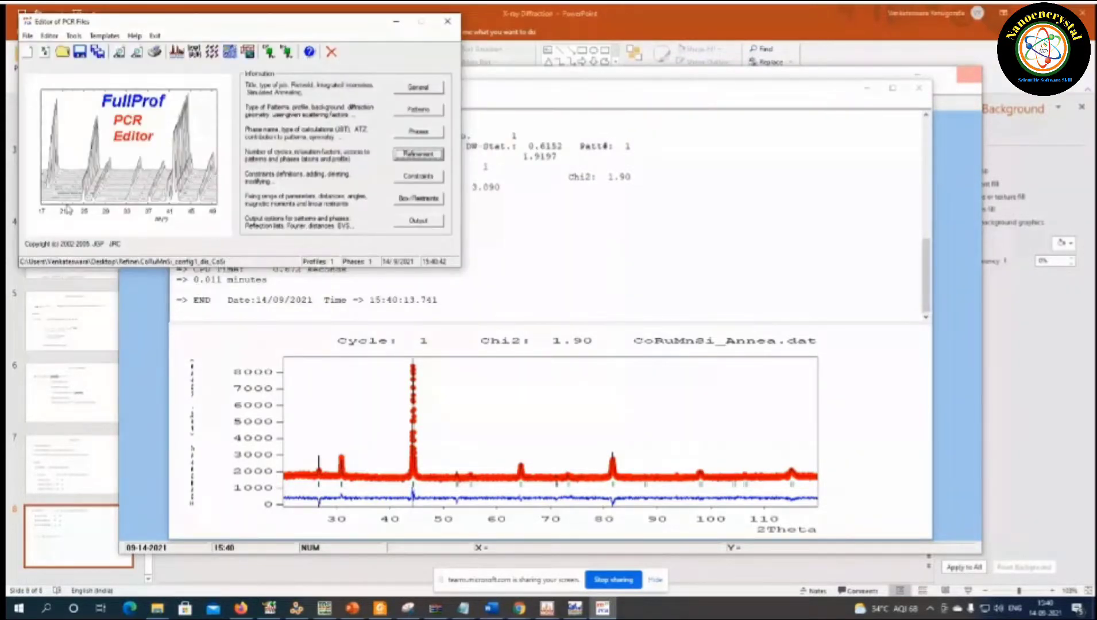
# - Open the PCR file CoRuMnSi_config1_dis_CoSi from the Refine folder as text in Notepad
pyautogui.click(156, 609)
pyautogui.click(666, 552)
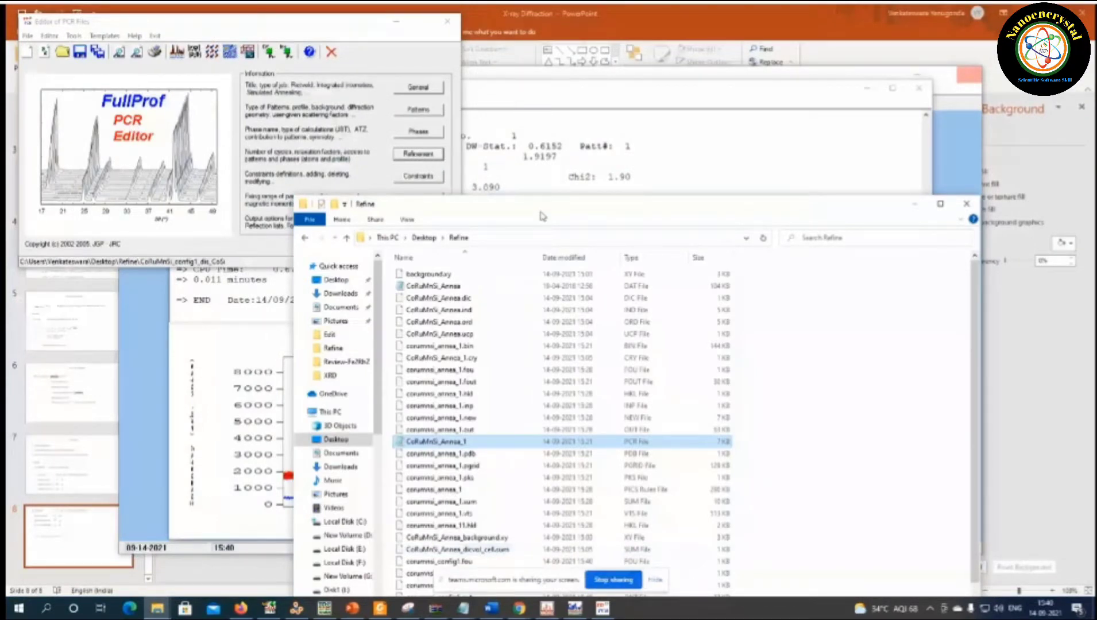
pyautogui.moveTo(542, 216); pyautogui.dragTo(477, 88)
pyautogui.scroll(-1, 436, 459)
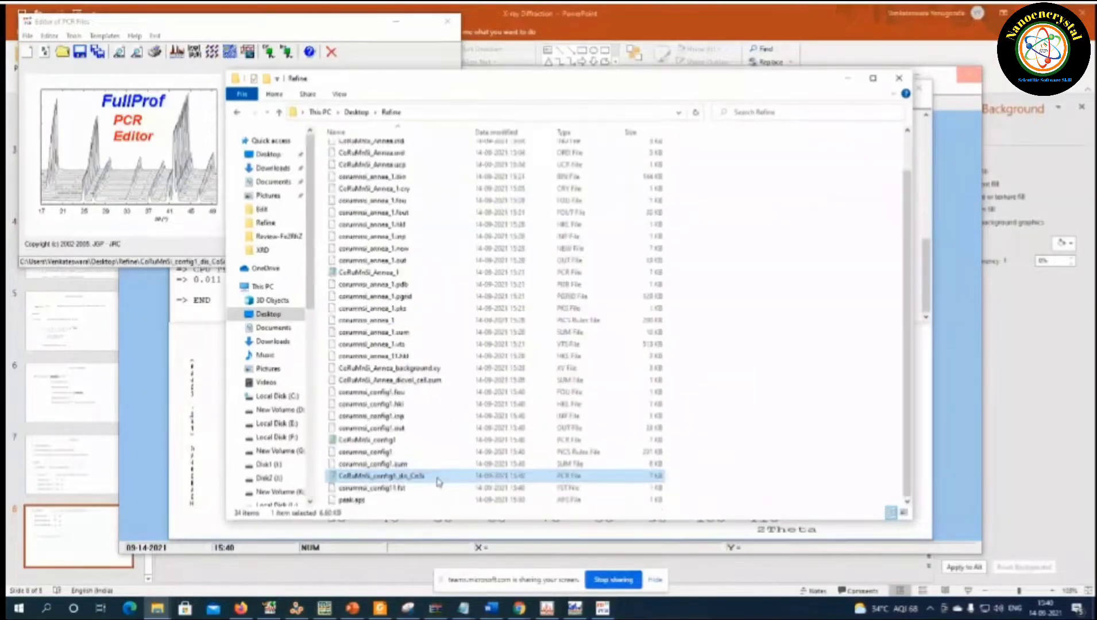
pyautogui.doubleClick(402, 477)
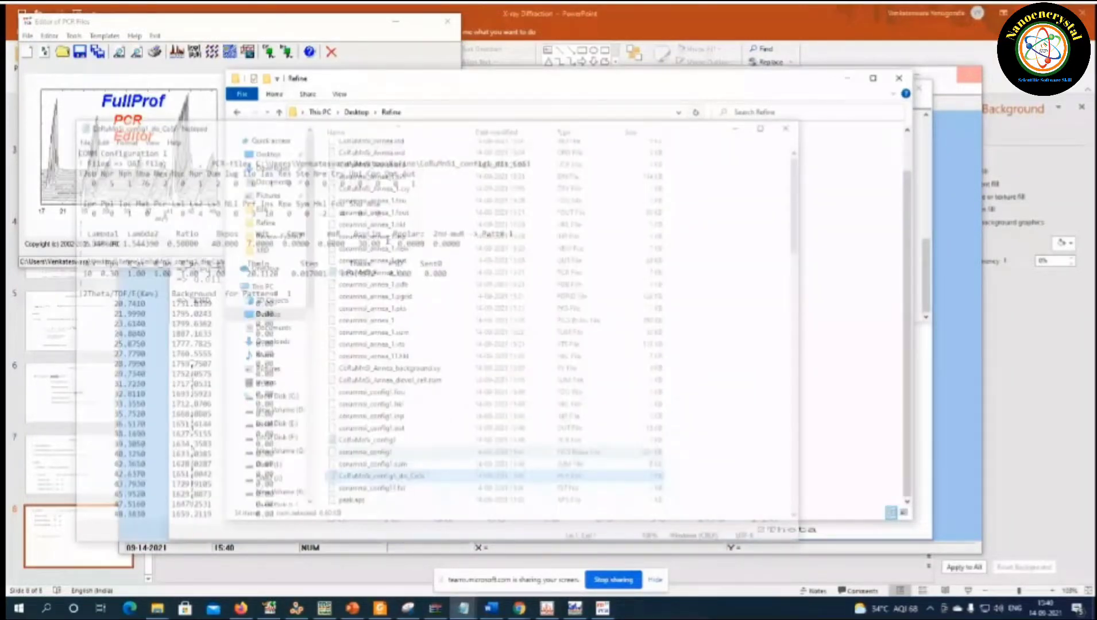
# - Duplicate the Si and Co atom entries of phase 1, inserting the copies above the Mn entry
pyautogui.scroll(-10, 227, 314)
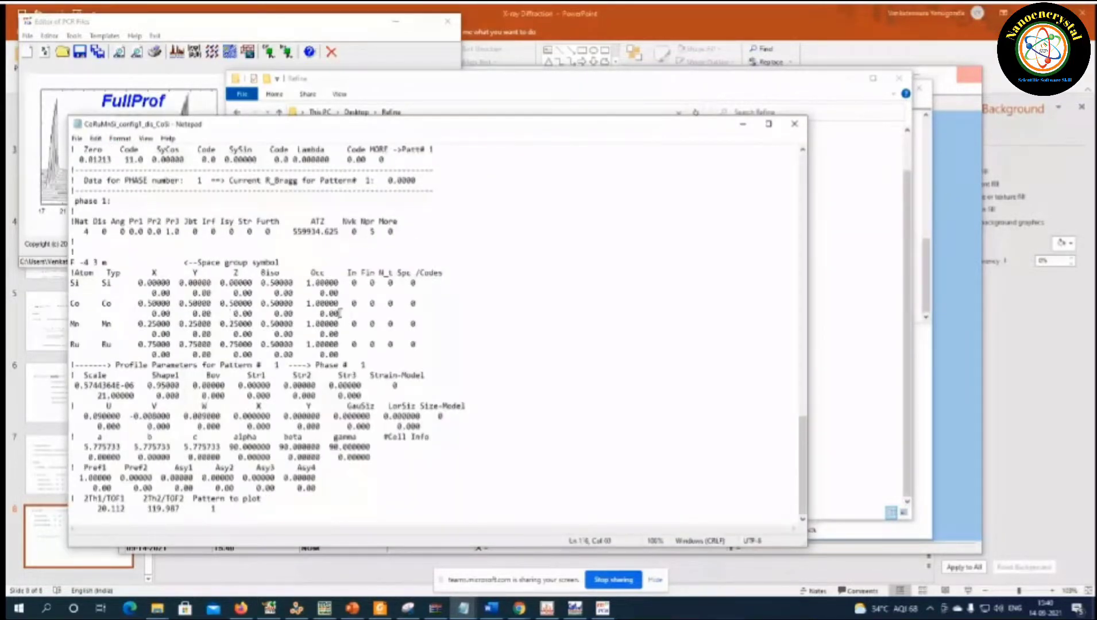
pyautogui.moveTo(338, 314); pyautogui.dragTo(115, 293)
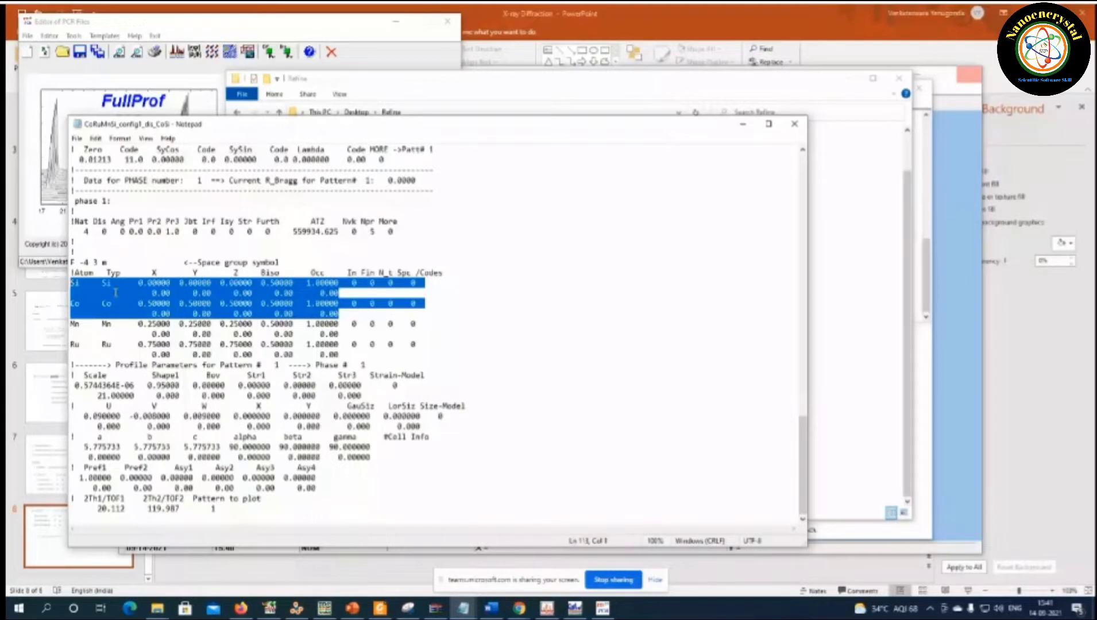
pyautogui.rightClick(115, 293)
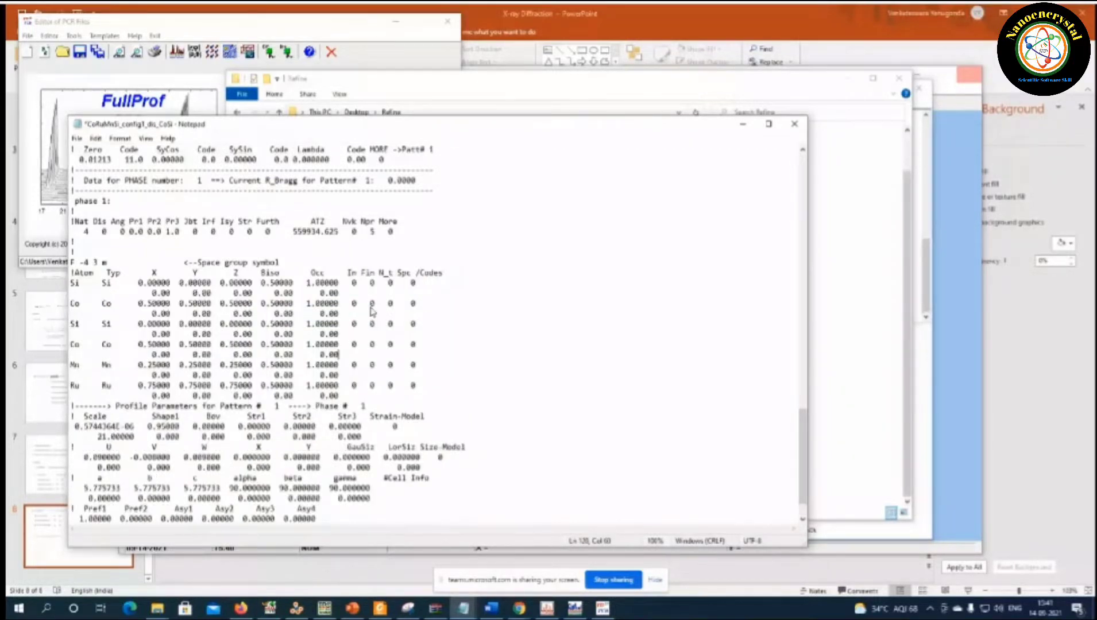
# - Swap the atom types in the duplicated entries, setting the copied Si row to Co and the copied Co row to Si
pyautogui.click(111, 324)
pyautogui.press('BackSpace')
pyautogui.press('BackSpace')
pyautogui.write('Co')
pyautogui.press('Down')
pyautogui.press('BackSpace')
pyautogui.press('BackSpace')
pyautogui.write('Si')
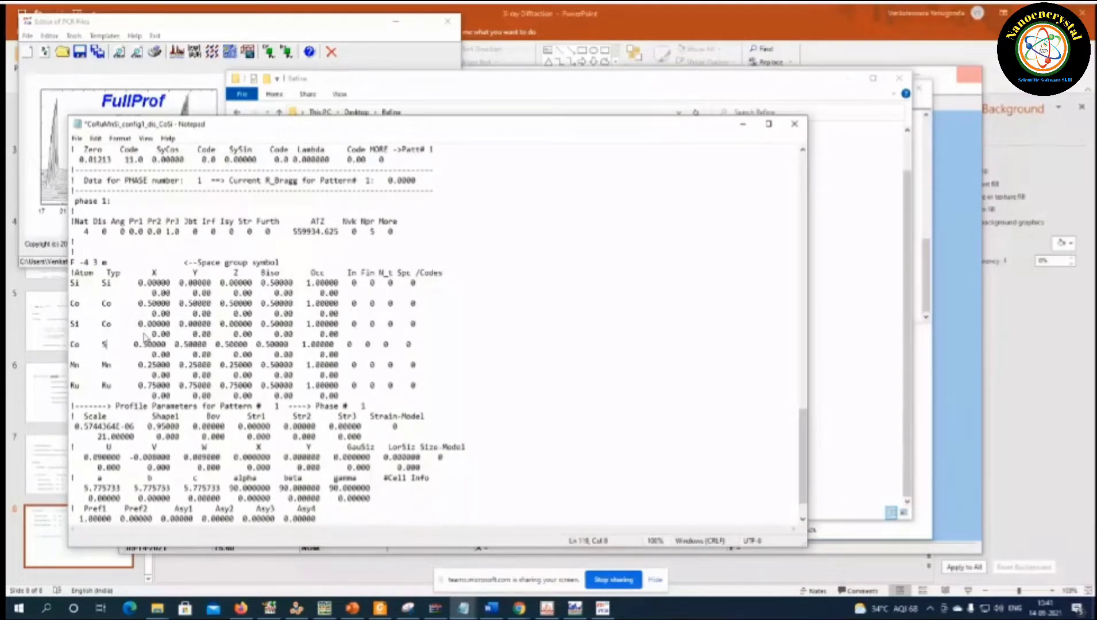
# - Set the occupancy to 0.50000 for all four Si and Co atom entries
pyautogui.click(307, 283)
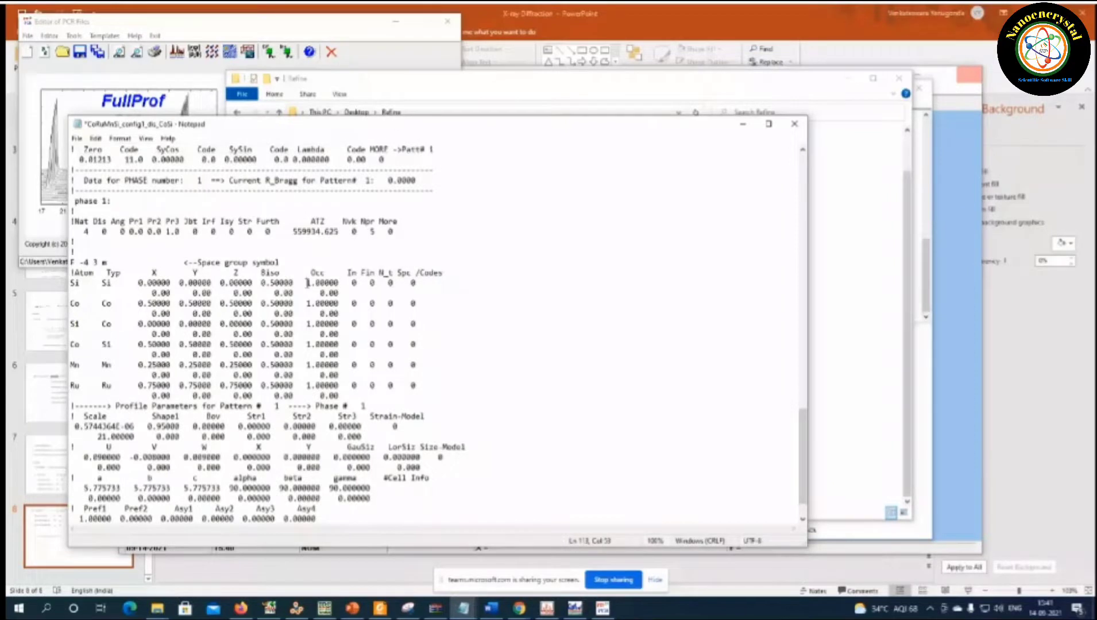
pyautogui.doubleClick(306, 282)
pyautogui.write('0.50000')
pyautogui.moveTo(317, 303)
pyautogui.mouseDown()
pyautogui.moveTo(306, 303)
pyautogui.moveTo(321, 303)
pyautogui.mouseUp()
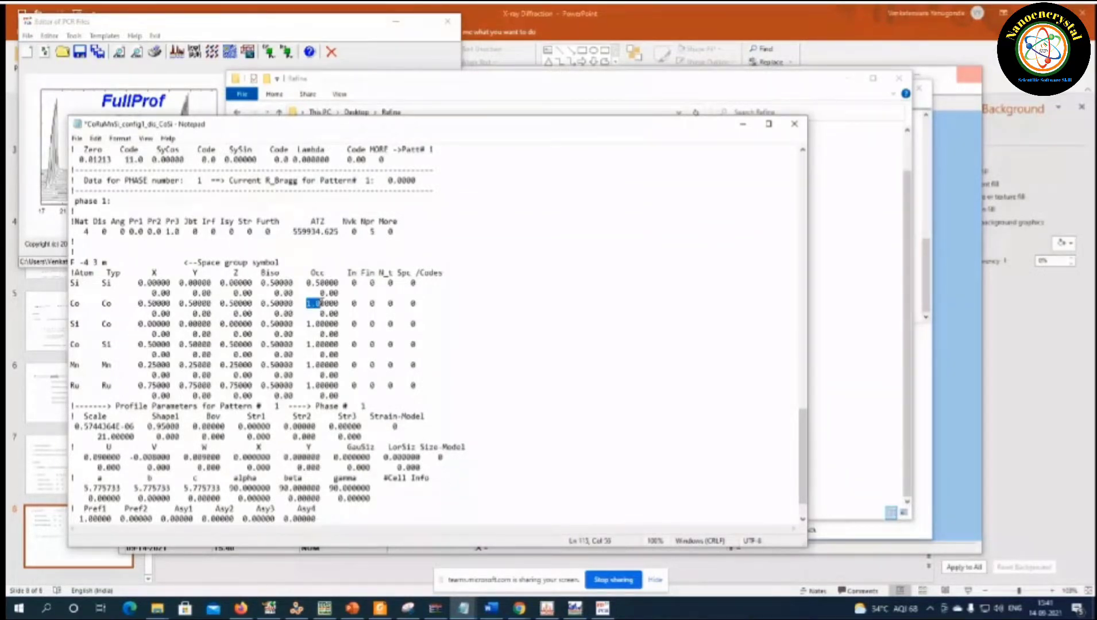
pyautogui.write('0.5')
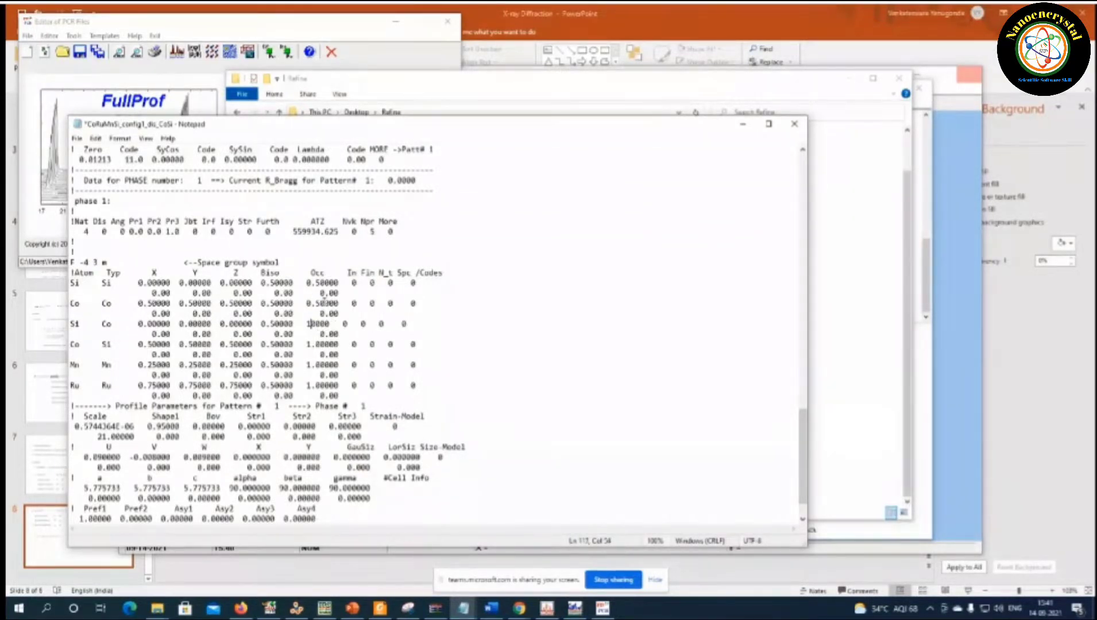
pyautogui.press('BackSpace')
pyautogui.write('0.5')
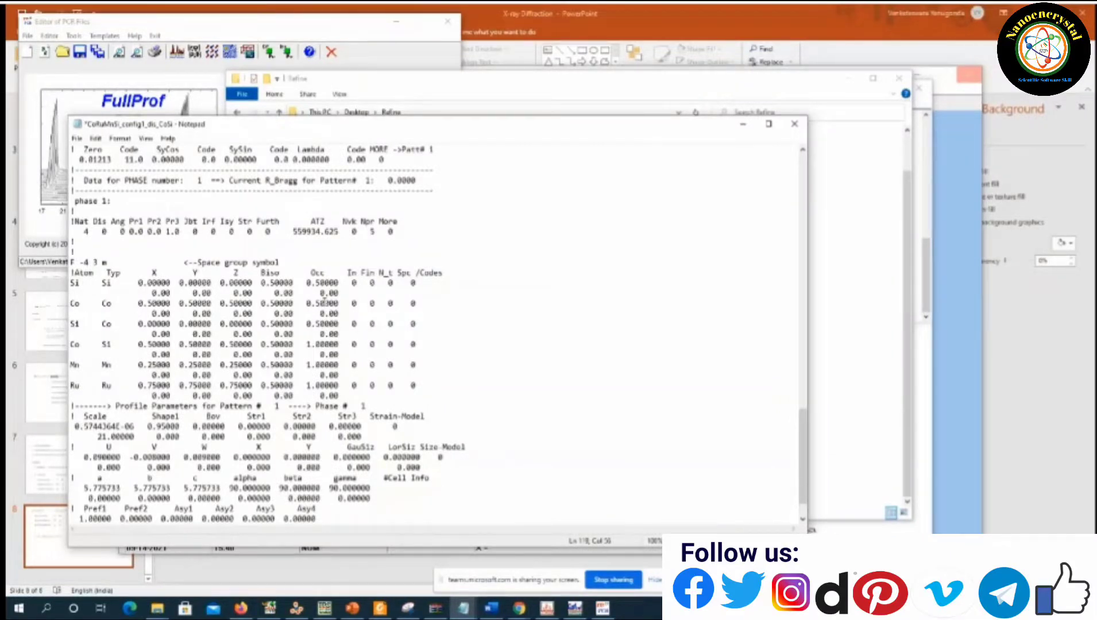
pyautogui.press('BackSpace')
pyautogui.press('BackSpace')
pyautogui.press('BackSpace')
pyautogui.write('0.5')
# - Set the number of atoms (Nat) to 6, then save and close the PCR text file
pyautogui.click(131, 266)
pyautogui.press('BackSpace')
pyautogui.write('6')
pyautogui.click(77, 139)
pyautogui.click(101, 181)
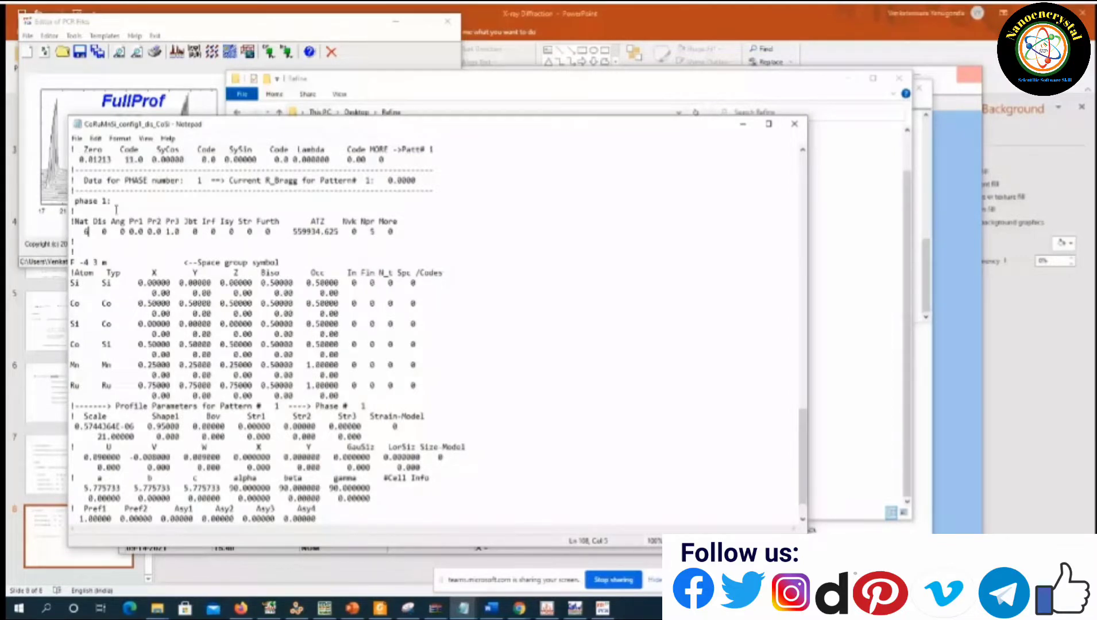
pyautogui.click(795, 126)
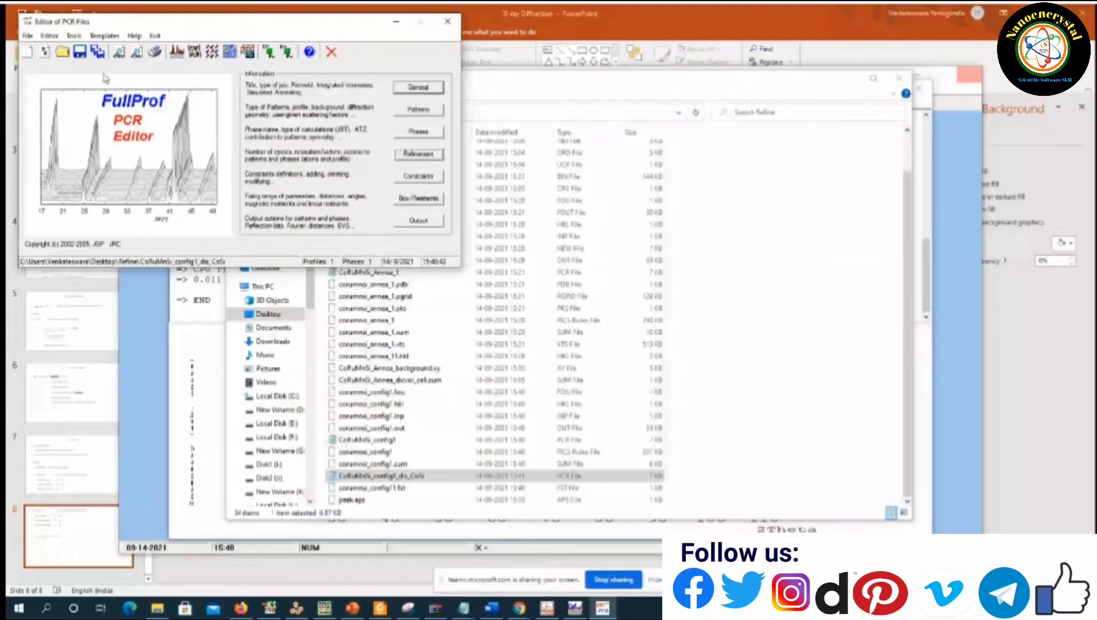
# - Run the FullProf refinement on the CoRuMnSi_Annea data file and inspect the fit of the small peak between 26.5° and 27°
pyautogui.click(332, 53)
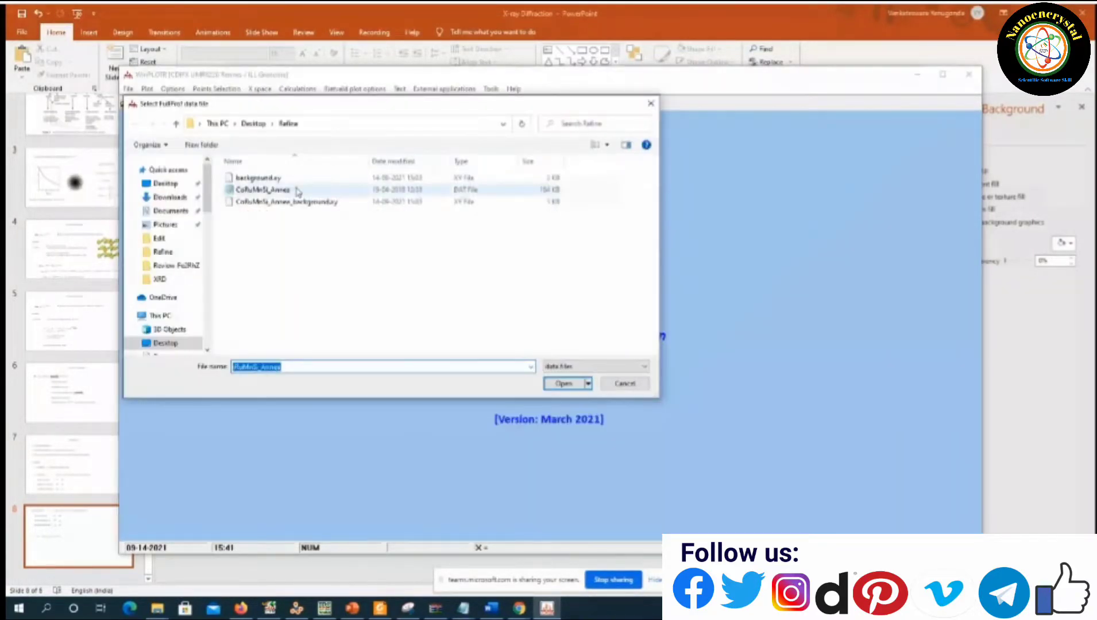
pyautogui.doubleClick(264, 190)
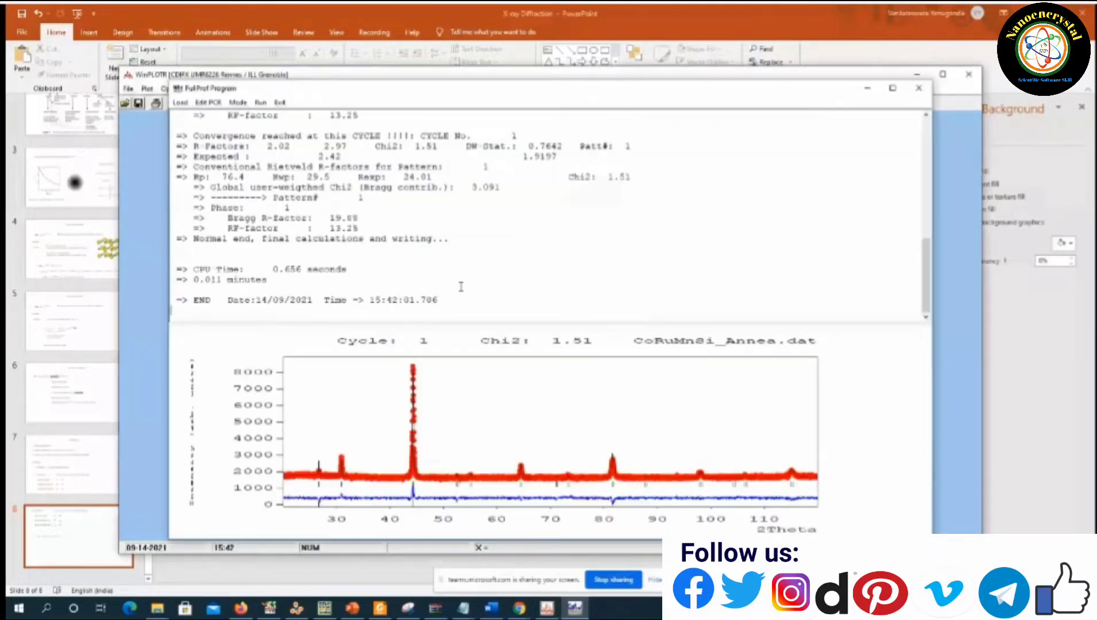
pyautogui.moveTo(307, 443); pyautogui.dragTo(334, 505)
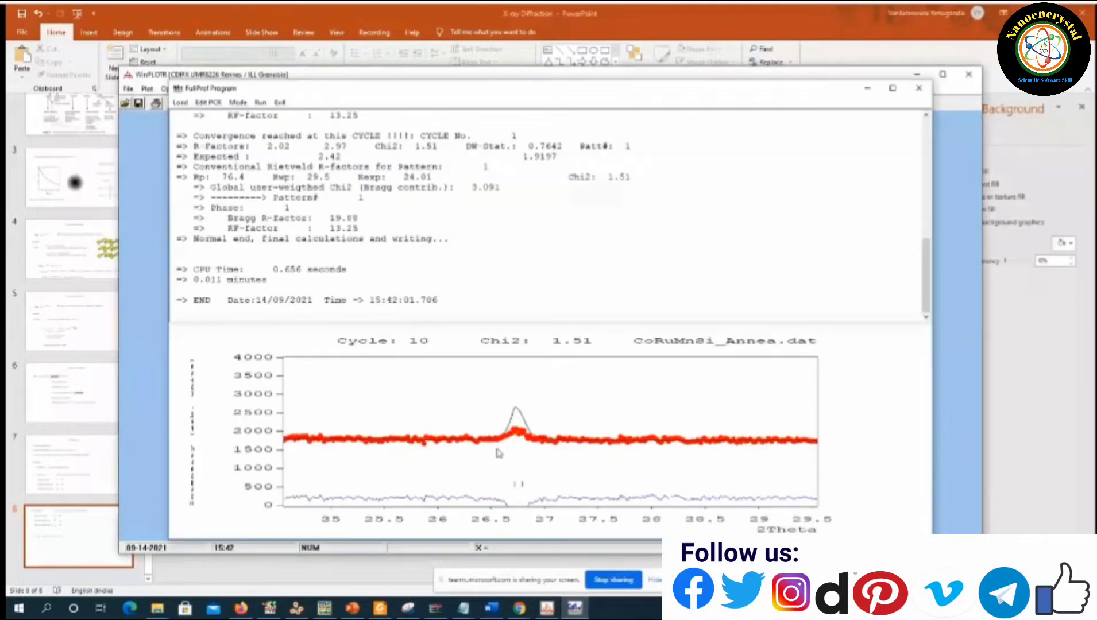
pyautogui.rightClick(555, 438)
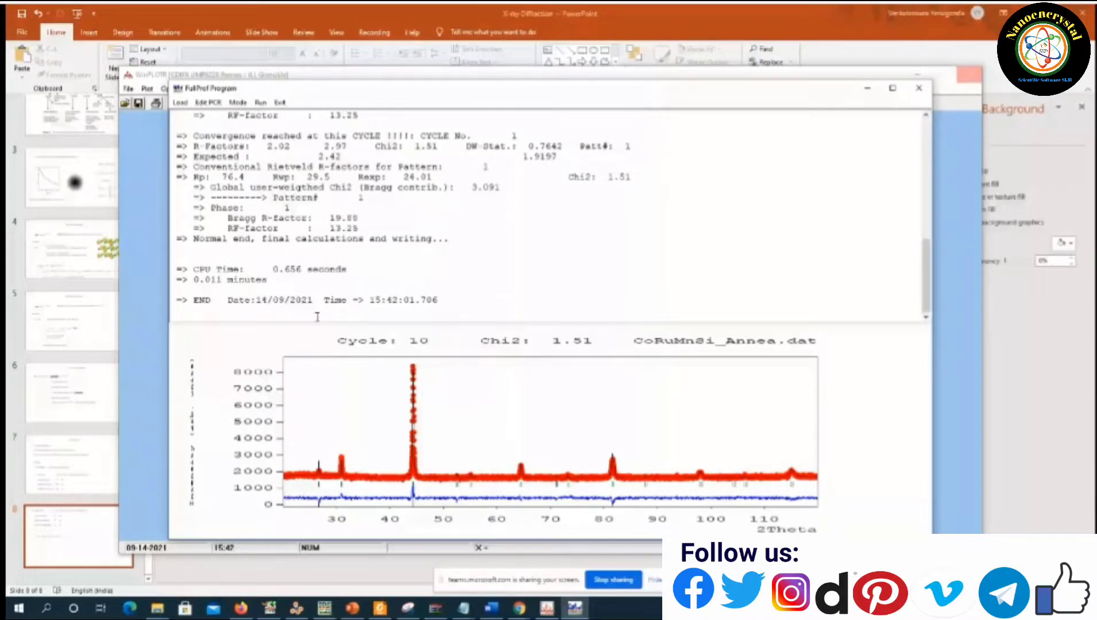
# - Open the CoRuMnSi paper PDF from the desktop and examine the Rietveld refined XRD patterns and site configurations around Fig. 2
pyautogui.click(379, 608)
pyautogui.press('super+d')
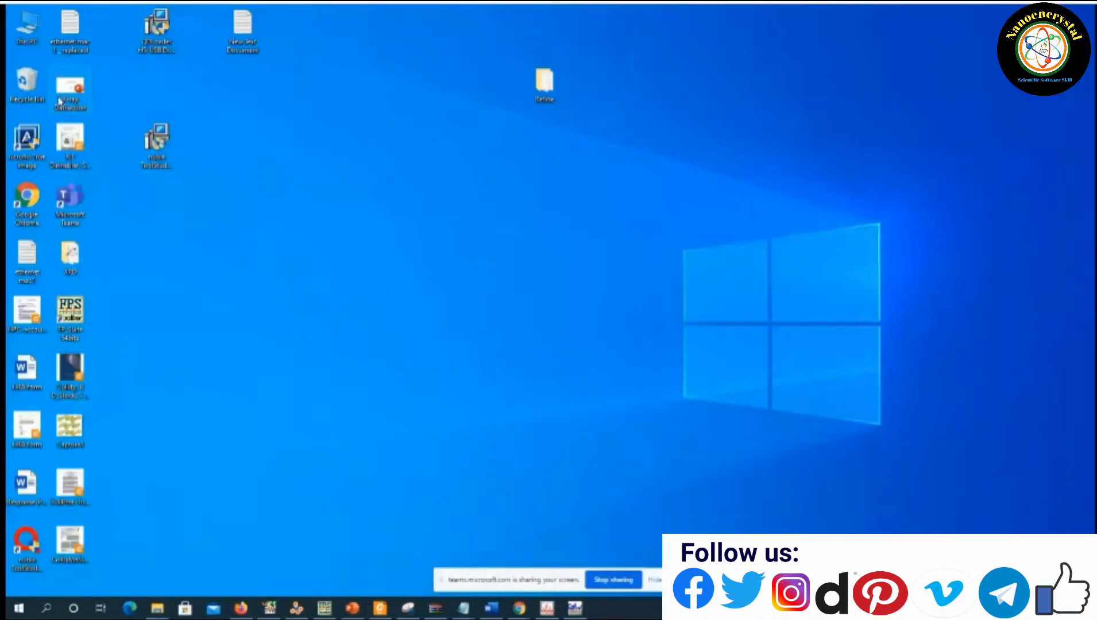
pyautogui.click(85, 549)
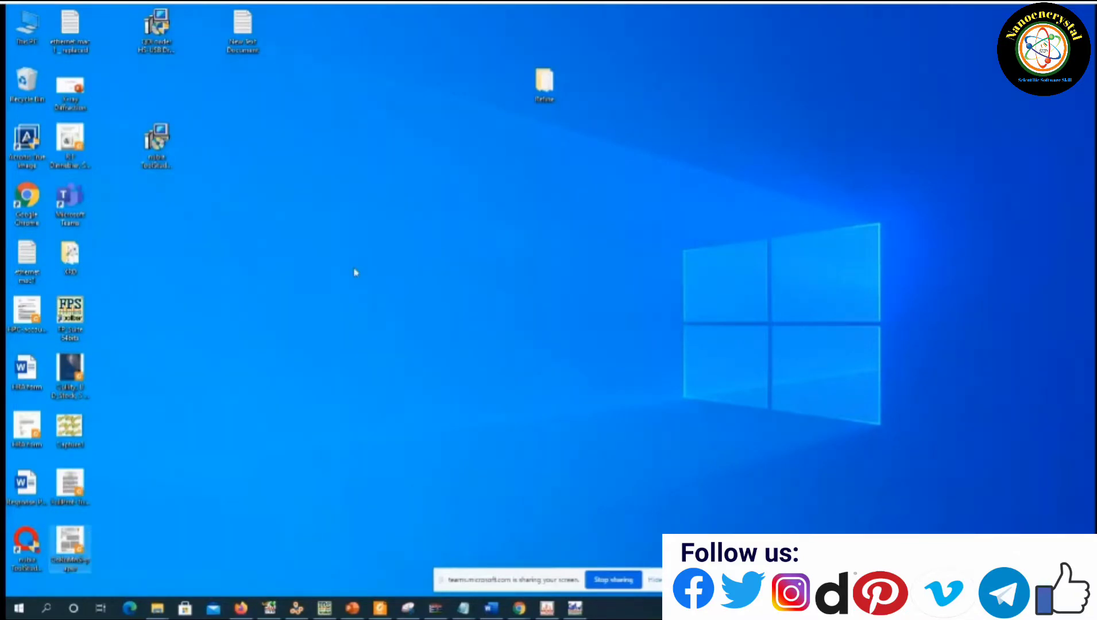
pyautogui.press('Return')
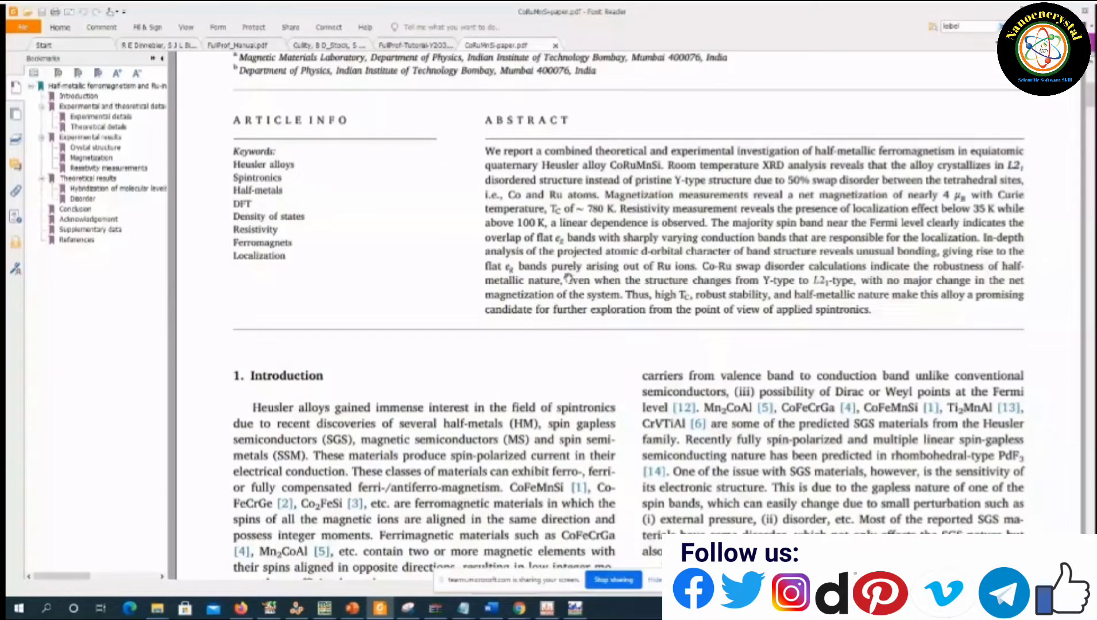
pyautogui.scroll(-10, 568, 278)
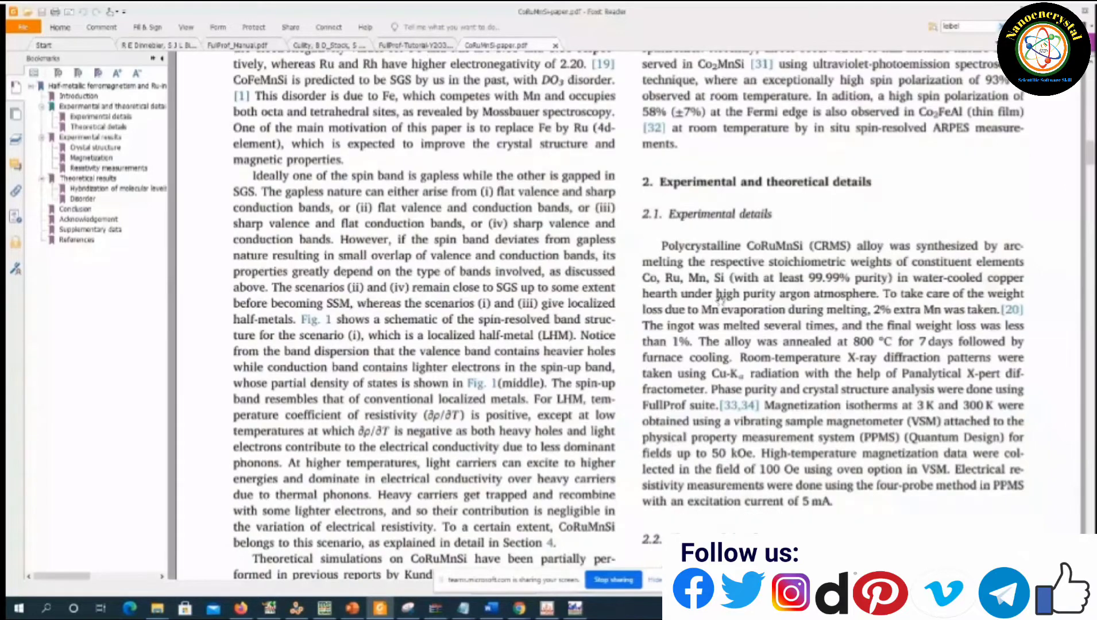
pyautogui.scroll(-10, 719, 297)
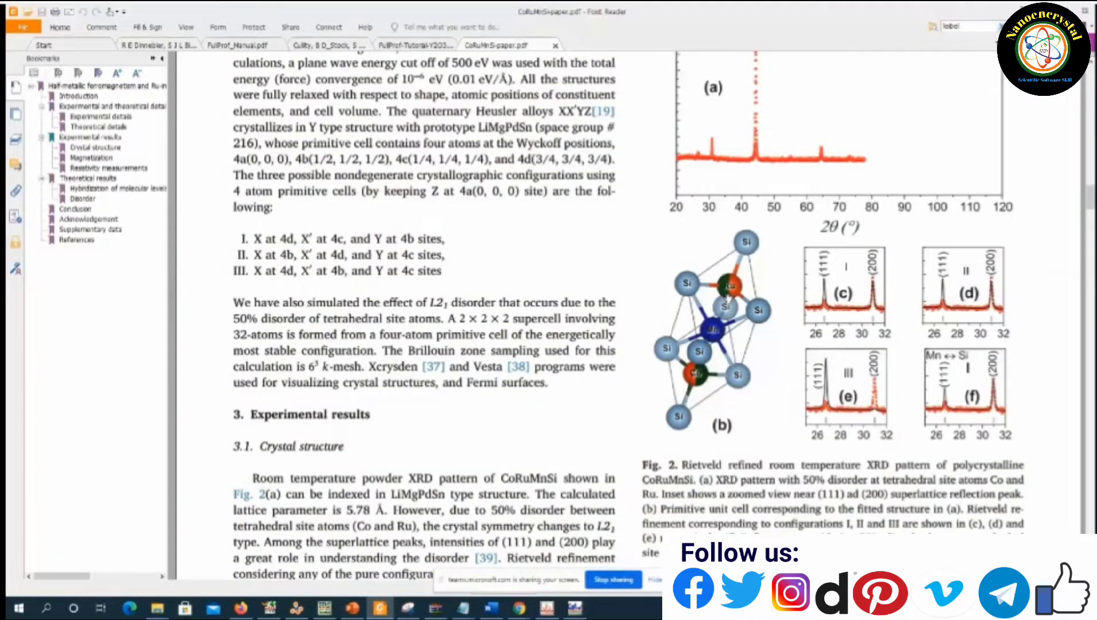
pyautogui.scroll(3, 726, 297)
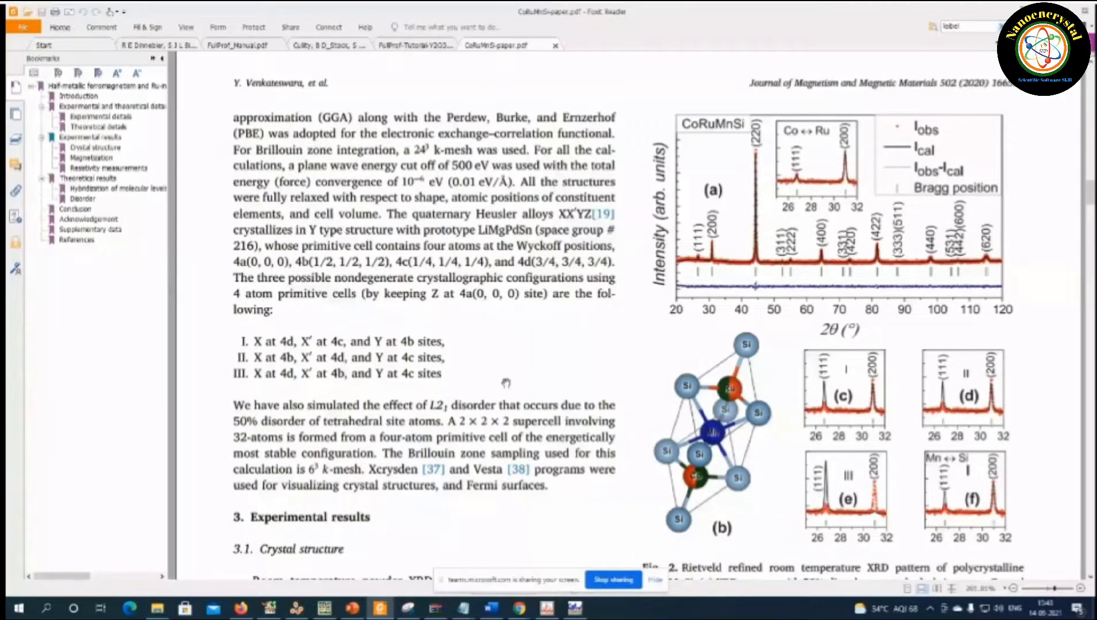
# - Reopen the CoRuMnSi_config1_dis_CoSi PCR file as text and examine the coordinates and occupancies of the disordered Si and Co entries
pyautogui.click(519, 608)
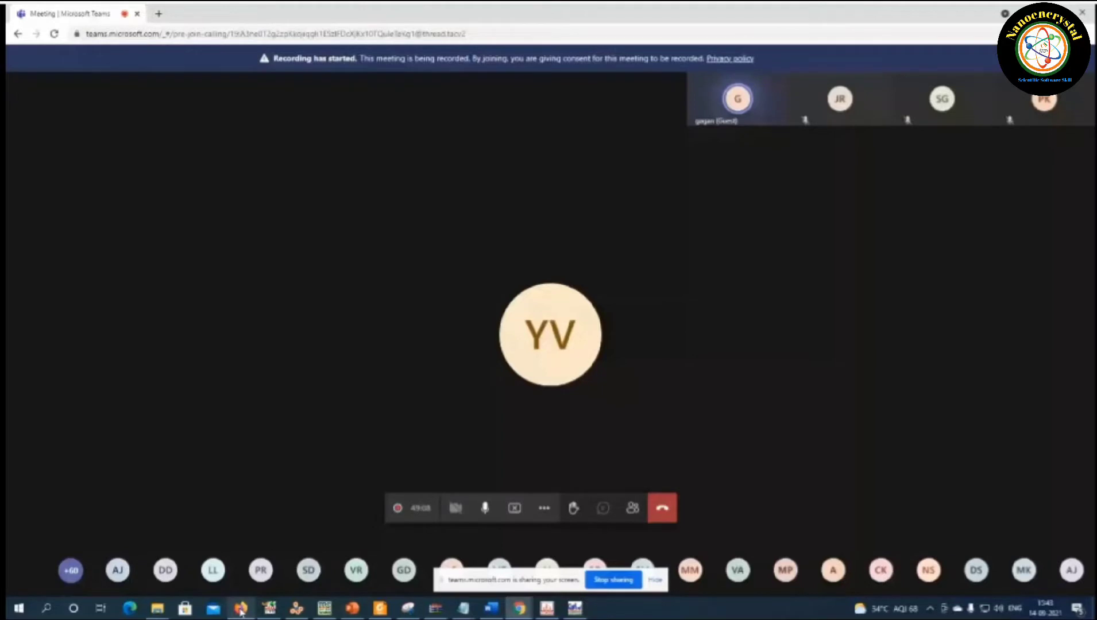
pyautogui.click(158, 608)
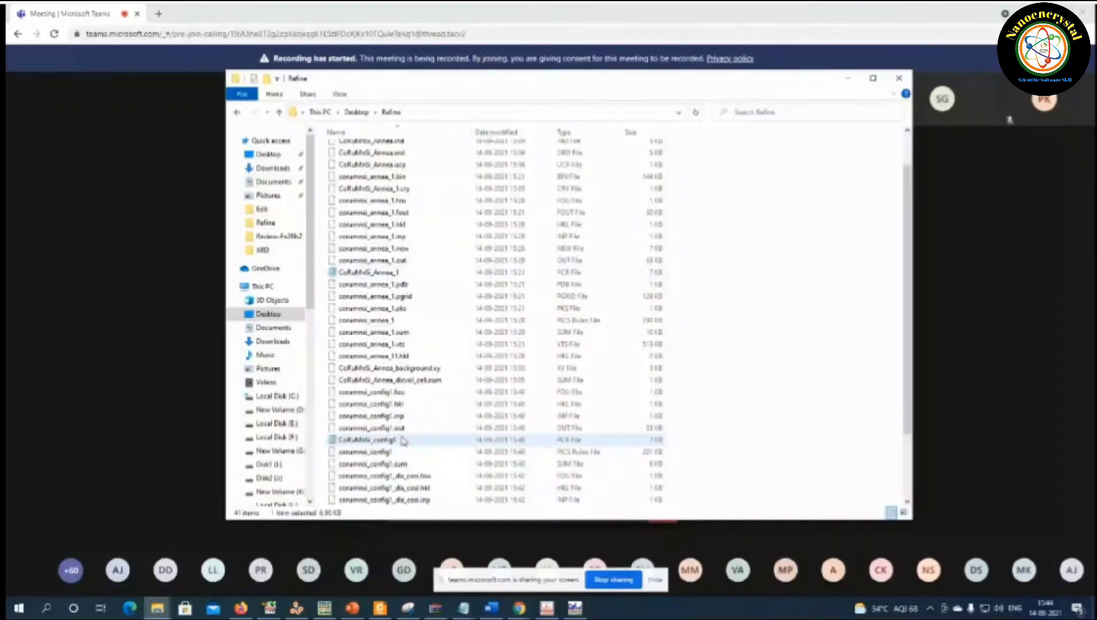
pyautogui.scroll(-3, 401, 441)
pyautogui.click(402, 440)
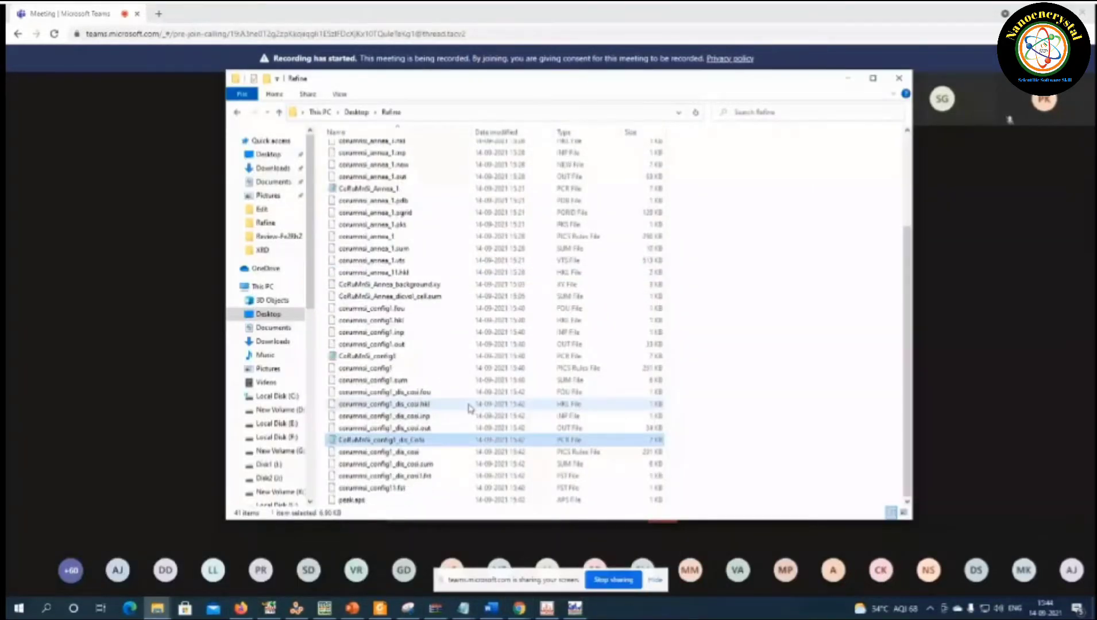
pyautogui.doubleClick(411, 440)
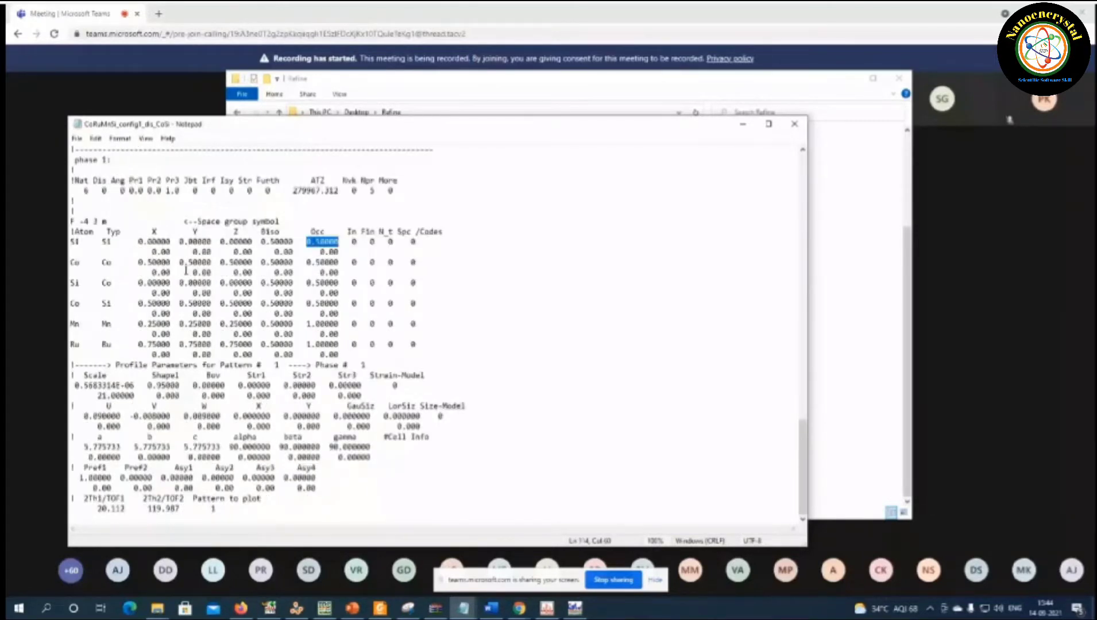
pyautogui.moveTo(139, 241); pyautogui.dragTo(338, 241)
pyautogui.moveTo(138, 282); pyautogui.dragTo(248, 282)
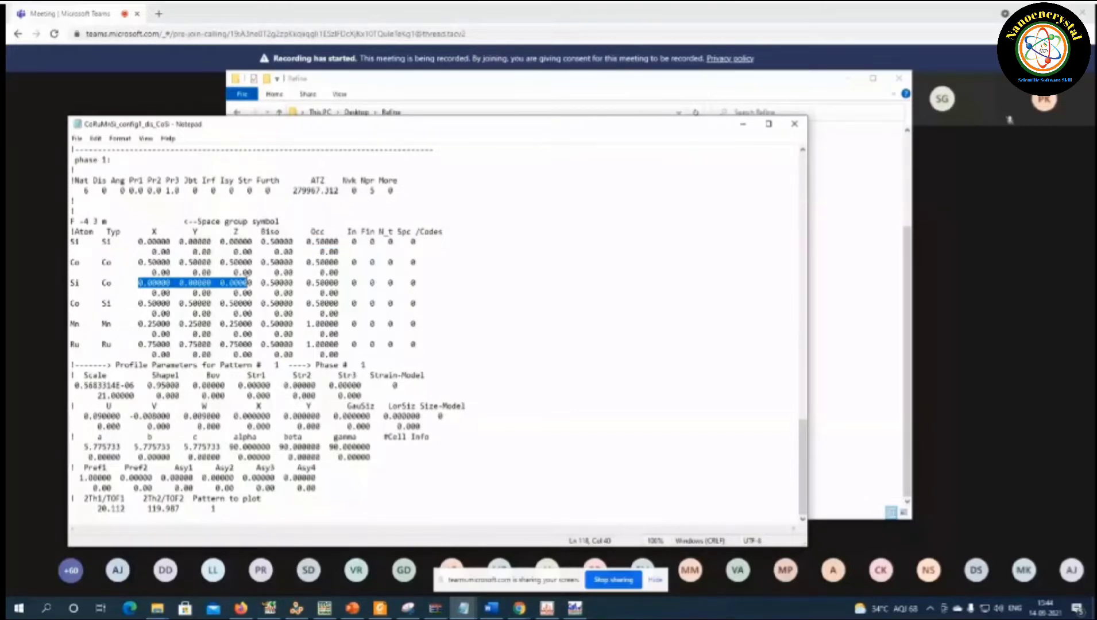
pyautogui.moveTo(306, 283); pyautogui.dragTo(339, 284)
pyautogui.moveTo(139, 282); pyautogui.dragTo(253, 283)
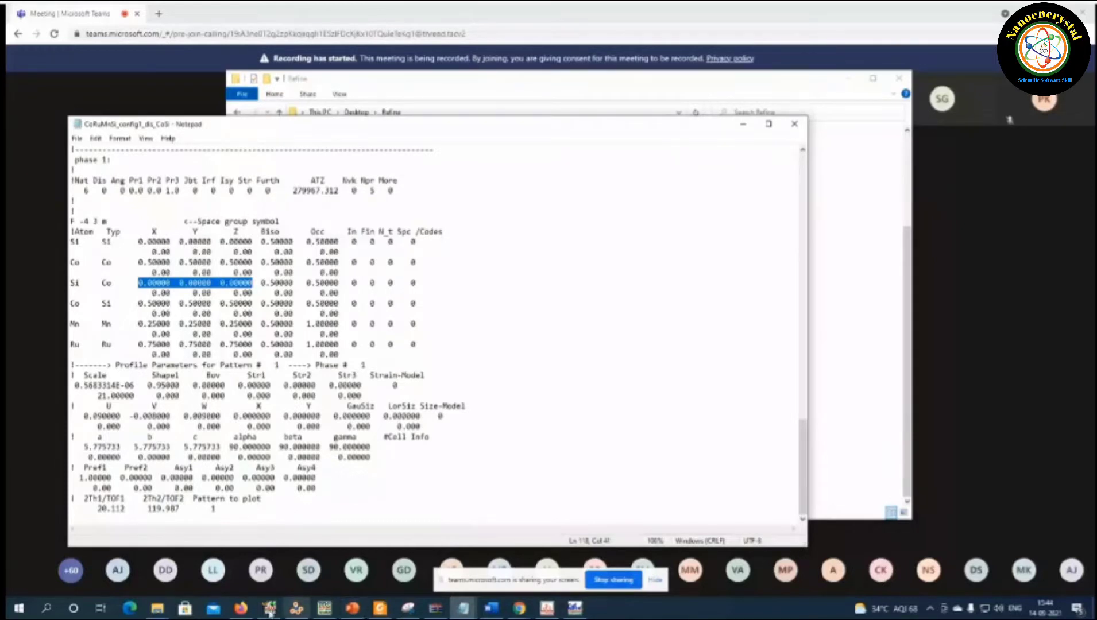
# - Switch to the browser page of Wyckoff positions for group F-43m and check the multiplicities of the b and d sites
pyautogui.click(523, 609)
pyautogui.click(457, 551)
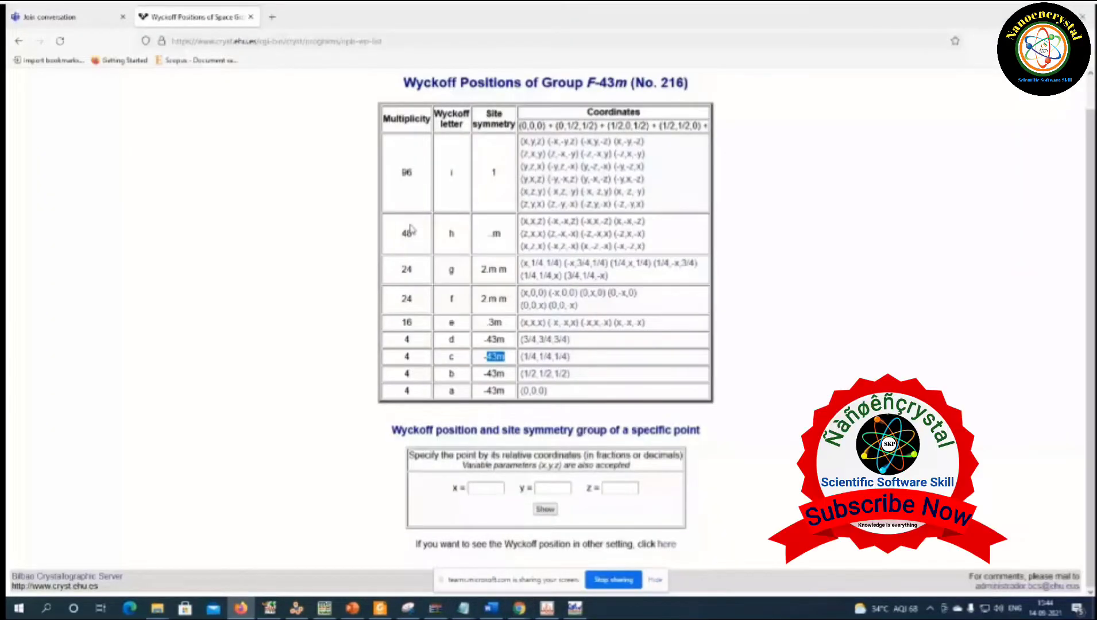
pyautogui.doubleClick(407, 374)
pyautogui.doubleClick(406, 340)
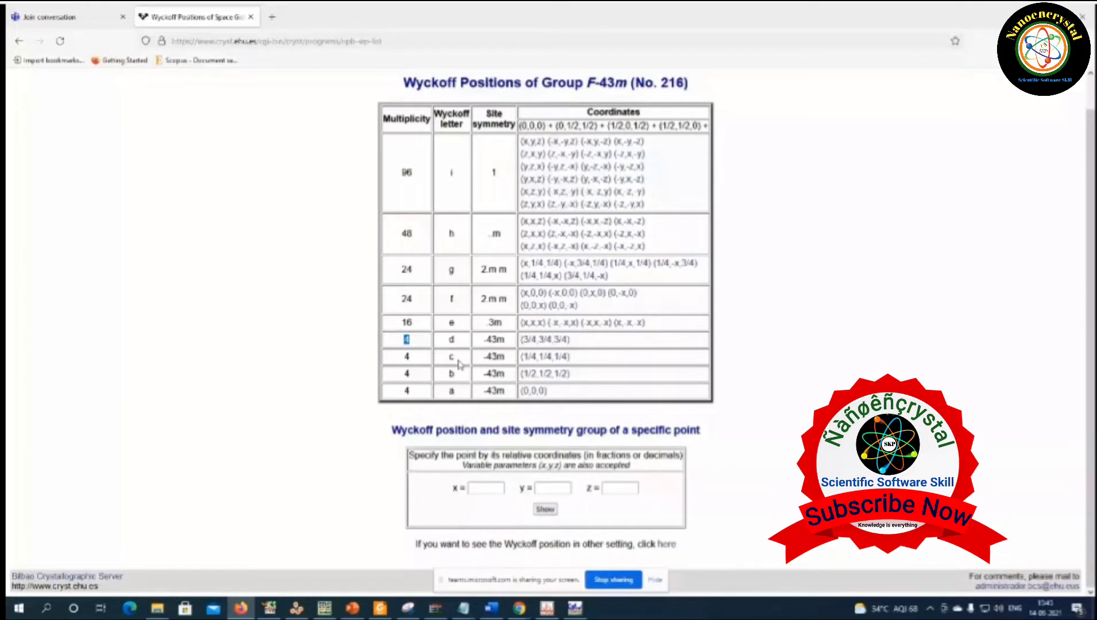
# - Check the multiplicity of the e site and the coordinates of the a site in the F-43m table, and minimize the browser
pyautogui.moveTo(548, 391); pyautogui.dragTo(514, 387)
pyautogui.moveTo(394, 322); pyautogui.dragTo(435, 325)
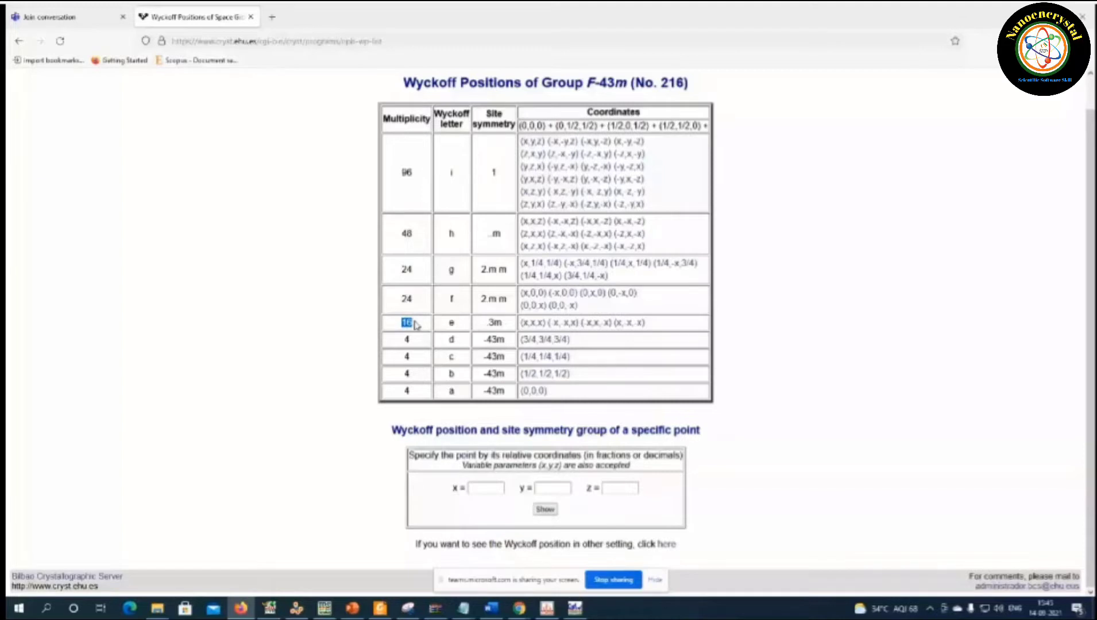
pyautogui.click(246, 608)
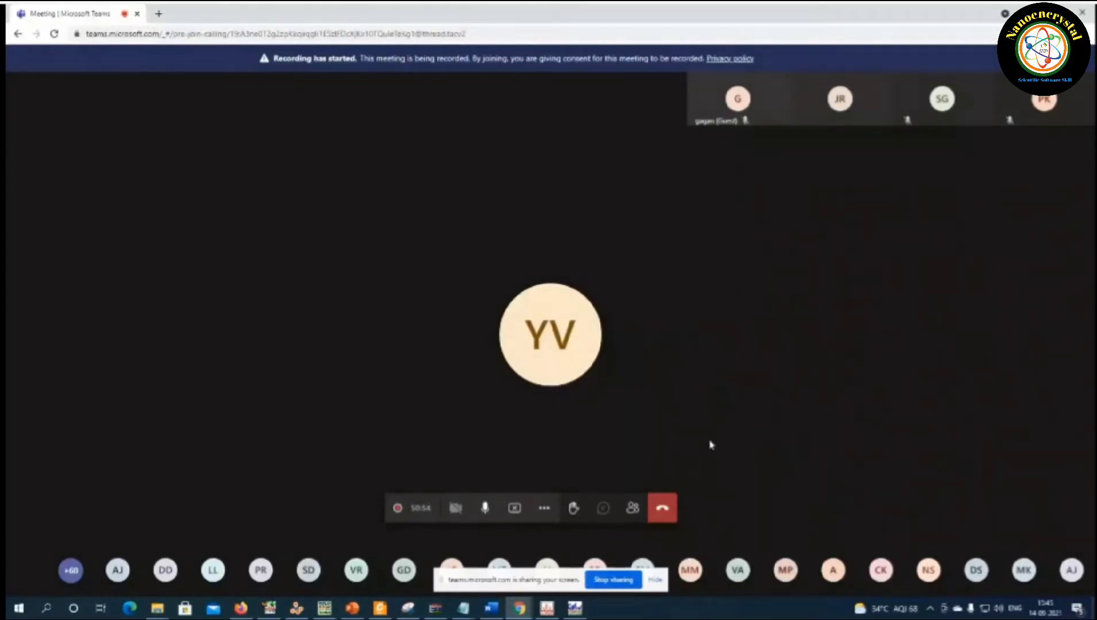
# - Exit the finished FullProf run and switch to the WinPLOTR window
pyautogui.click(575, 610)
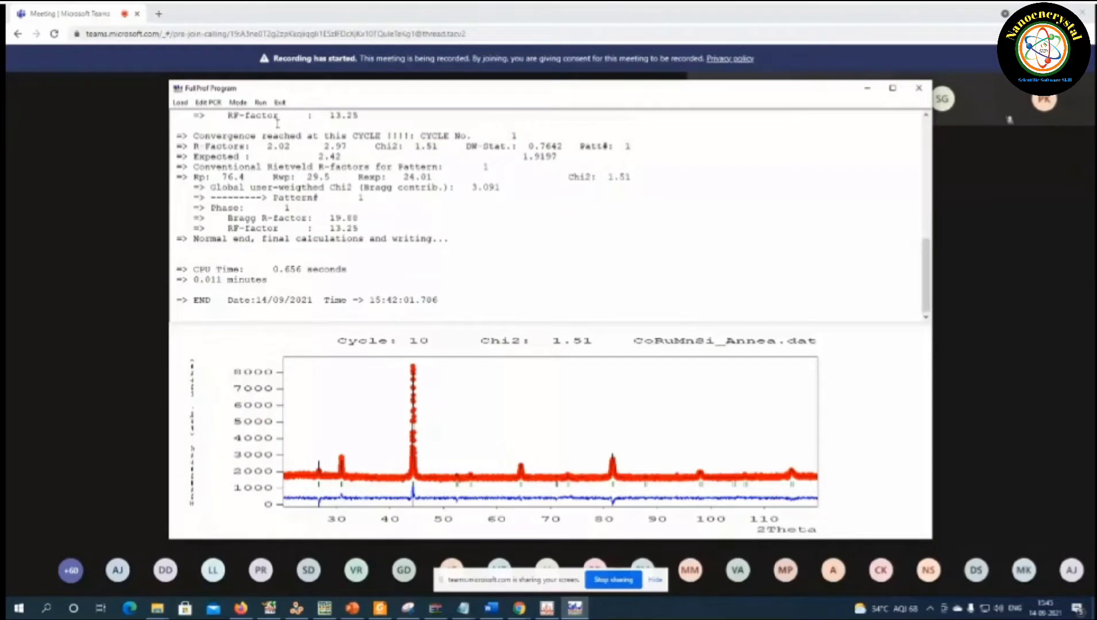
pyautogui.click(279, 103)
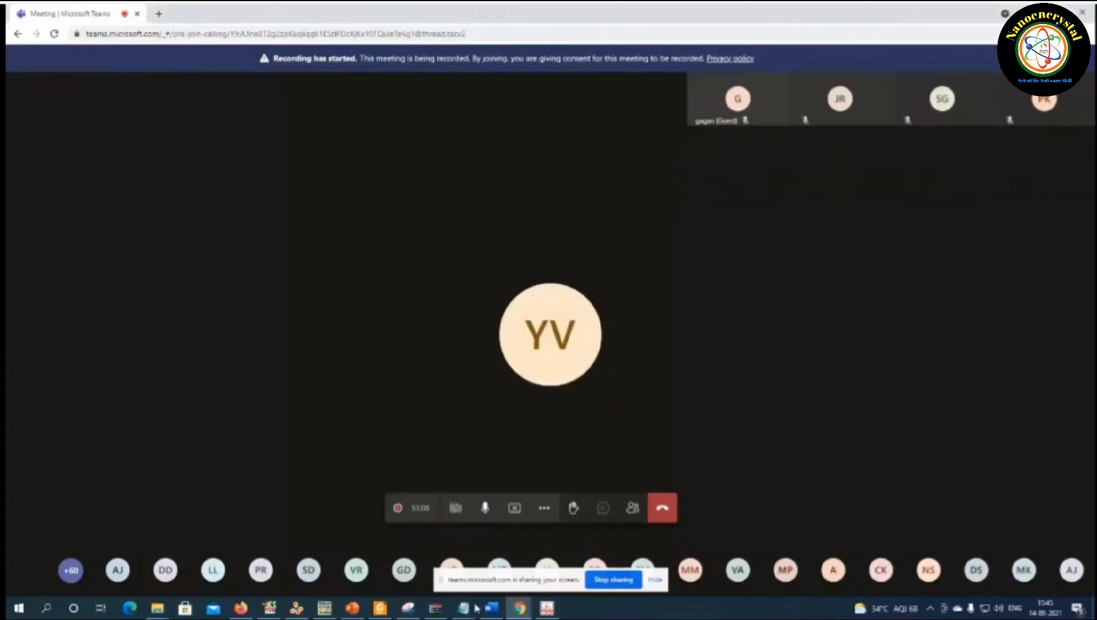
pyautogui.click(550, 610)
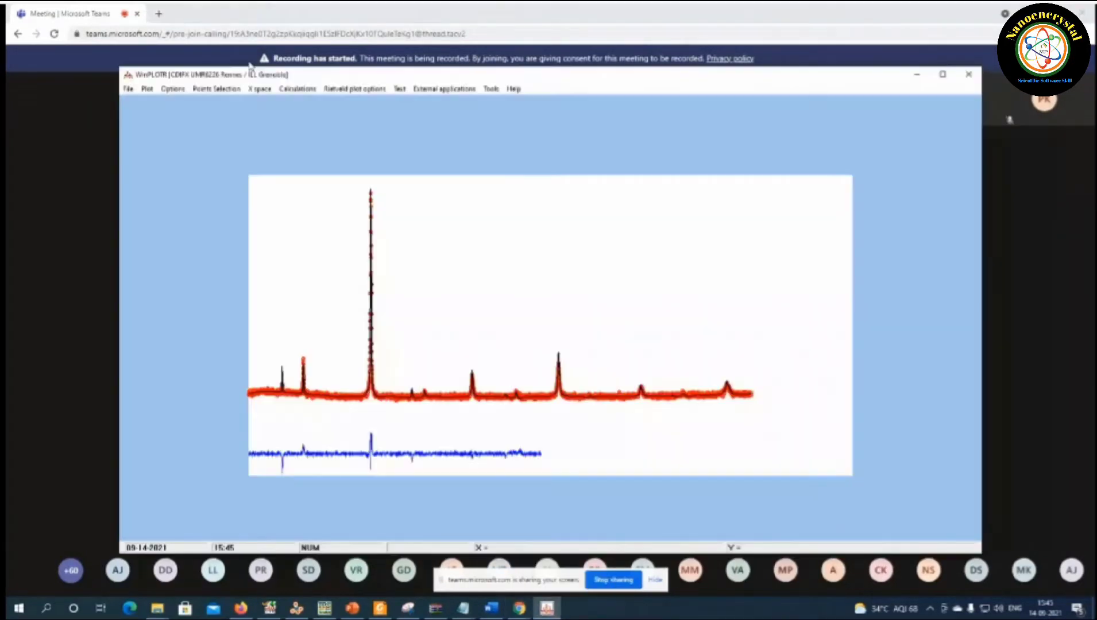
# - Run FullProf with the CoRuMnSi_config1 PCR file on the CoRuMnSi_Annea data file
pyautogui.click(251, 103)
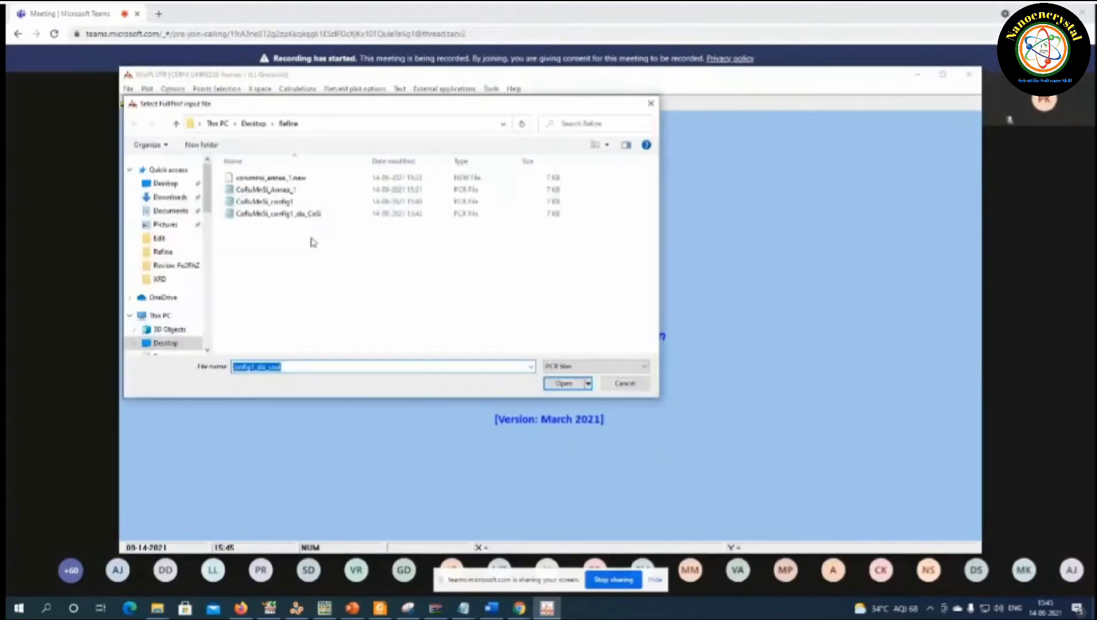
pyautogui.click(304, 203)
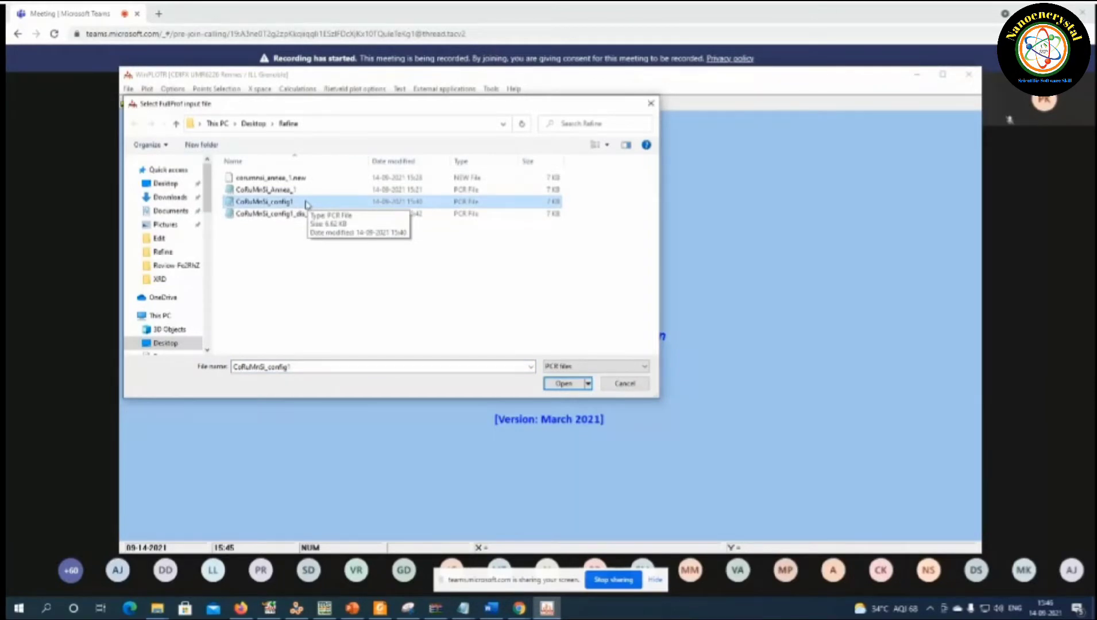
pyautogui.rightClick(305, 204)
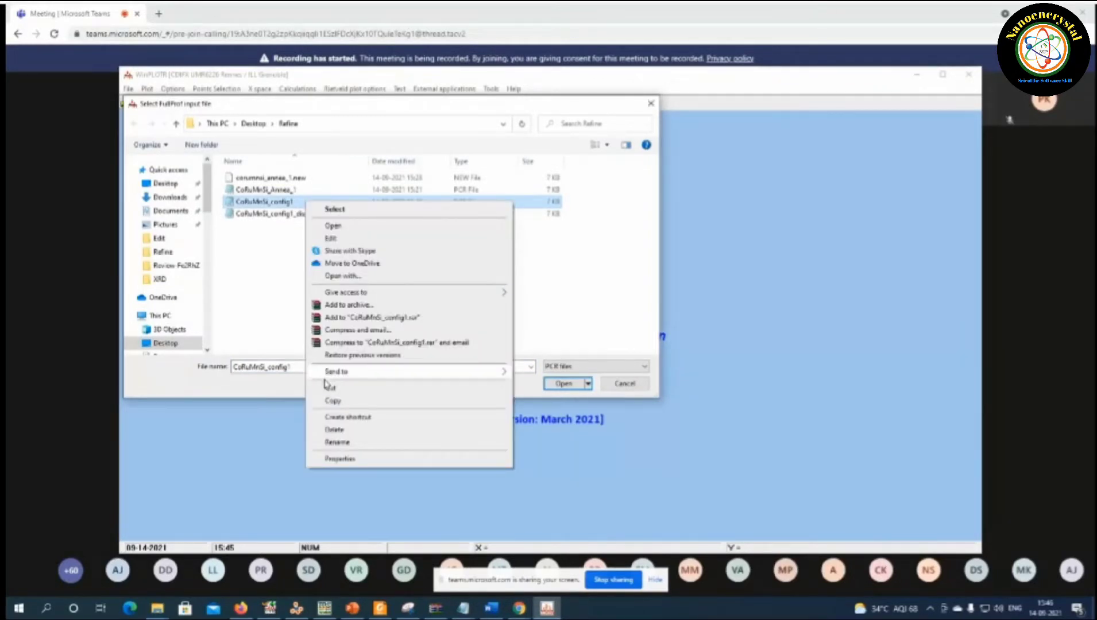
pyautogui.doubleClick(300, 202)
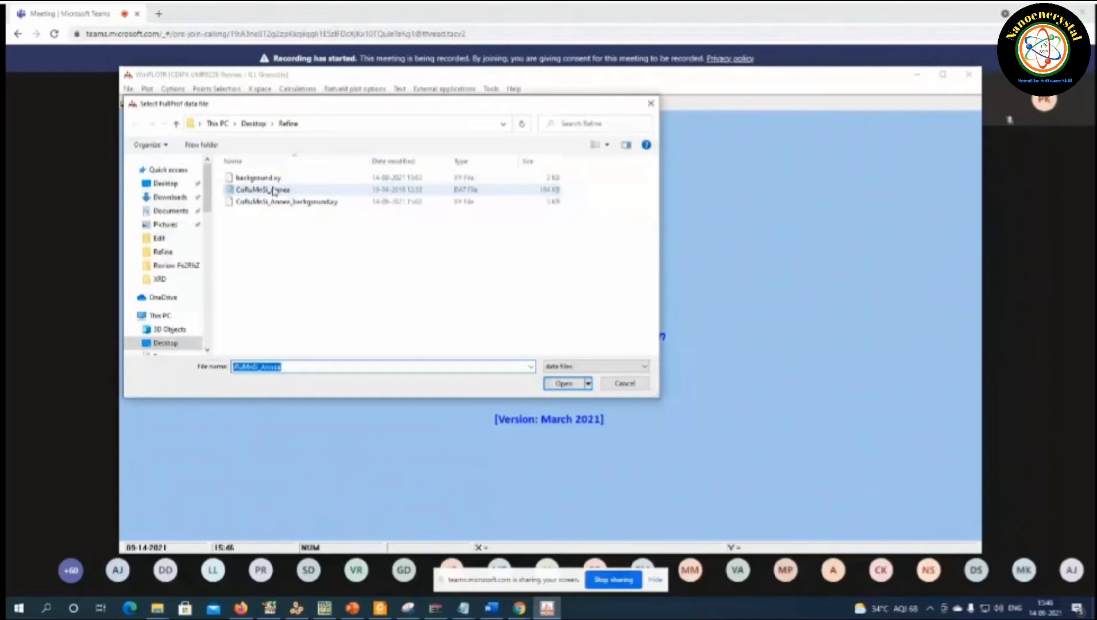
pyautogui.doubleClick(273, 190)
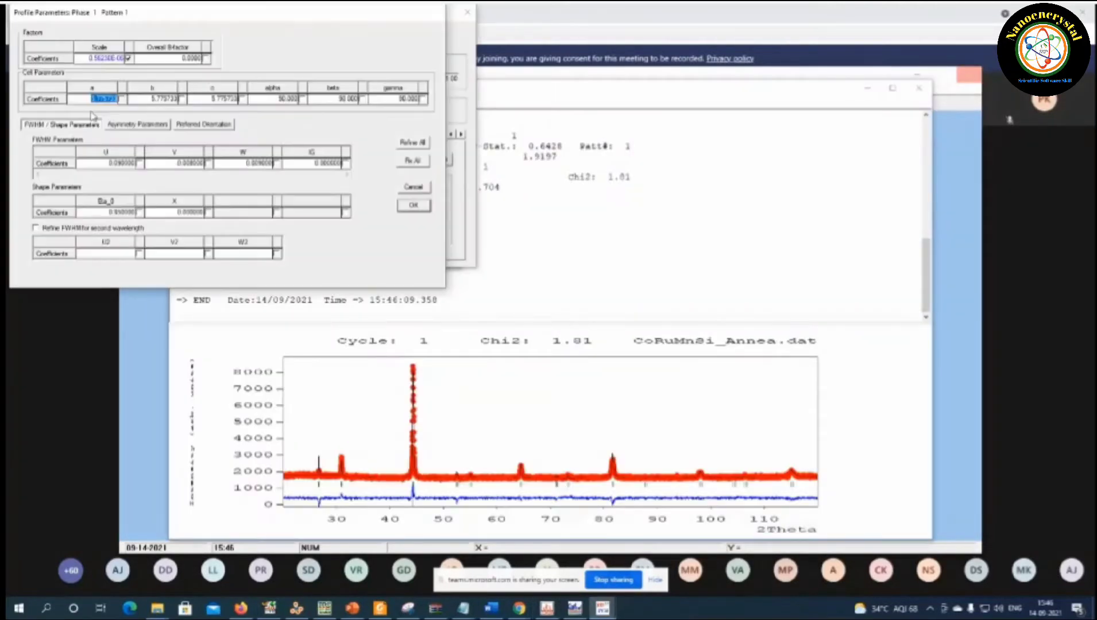
# - In the phase 1 atom list, set the label and type of atom 2 to Mn
pyautogui.click(415, 189)
pyautogui.click(86, 159)
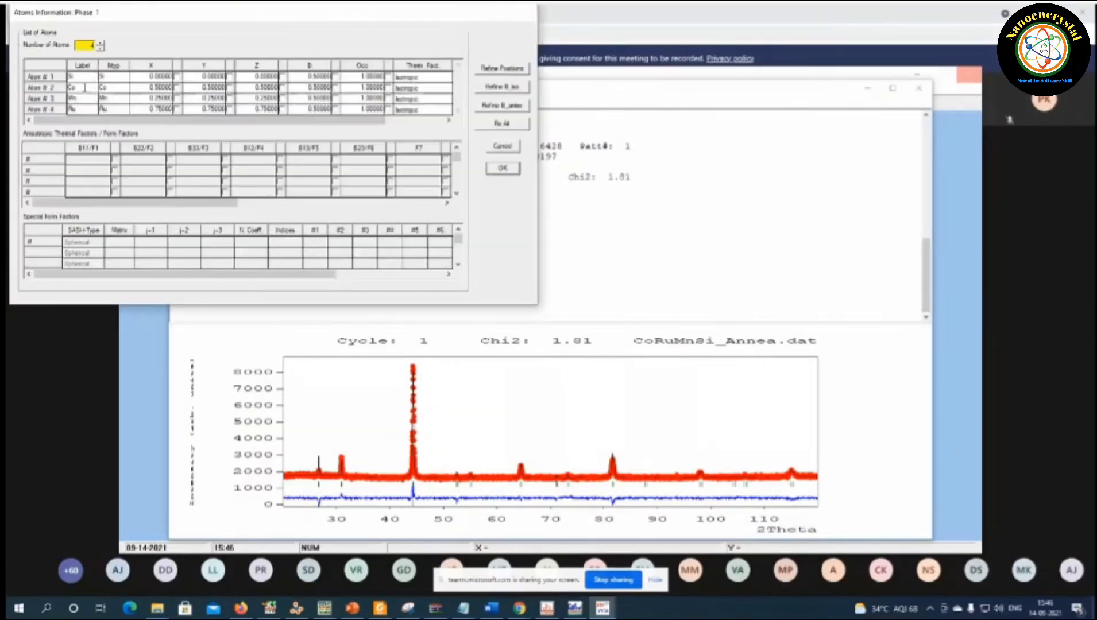
pyautogui.press('BackSpace')
pyautogui.press('BackSpace')
pyautogui.write('Mn')
pyautogui.press('Return')
pyautogui.press('Tab')
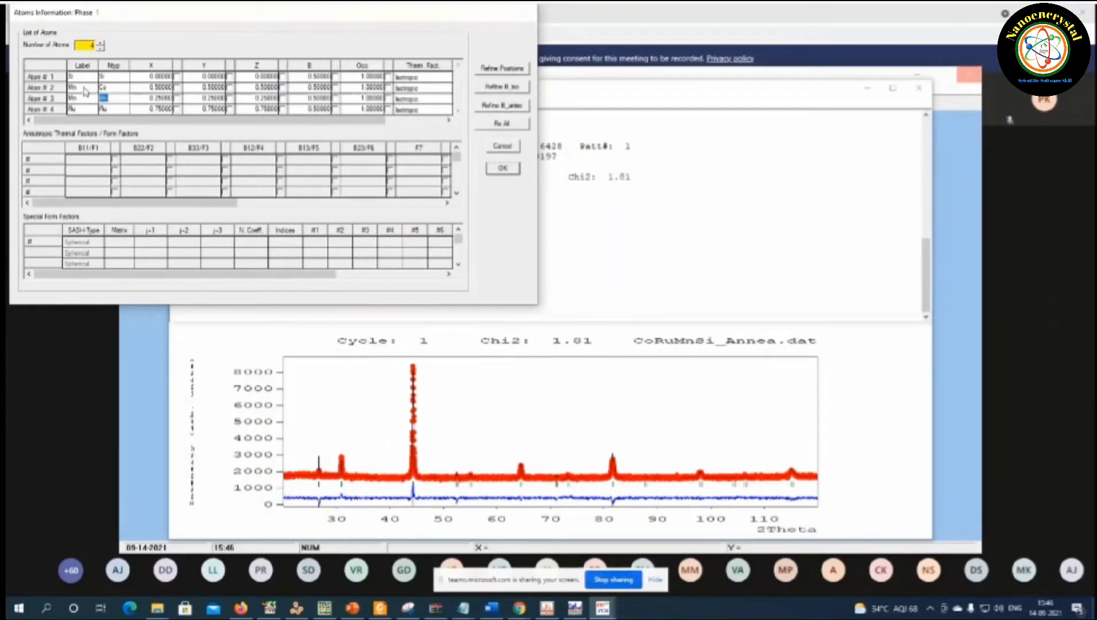
pyautogui.click(122, 86)
pyautogui.press('BackSpace')
pyautogui.press('BackSpace')
pyautogui.write('Mn')
# - Set the label and type of atom 3 to Co and accept the atom list
pyautogui.click(86, 98)
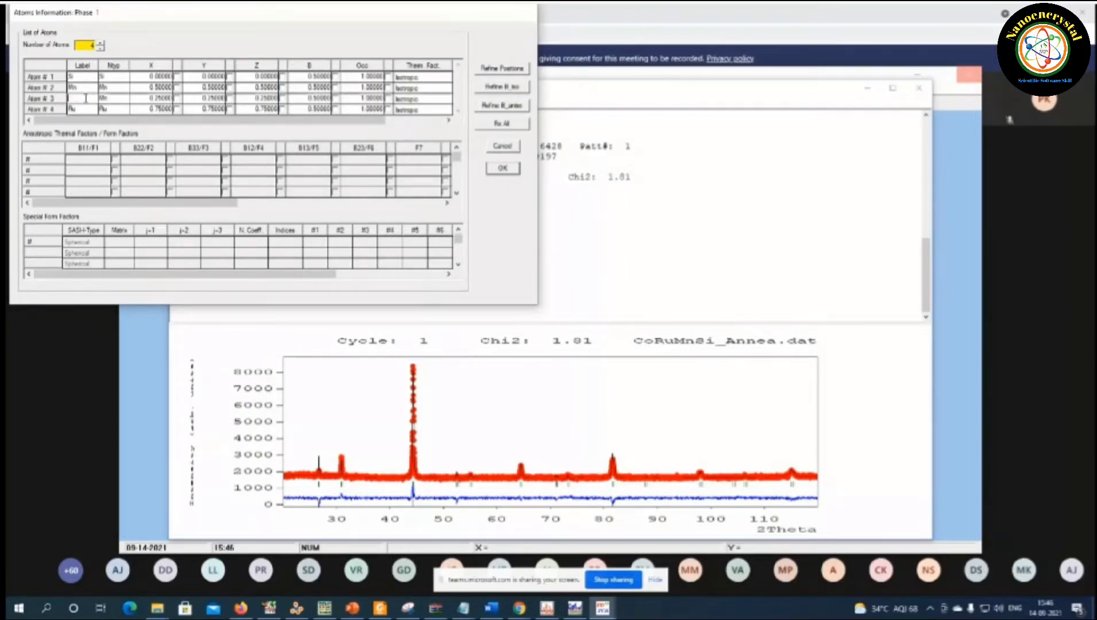
pyautogui.write('Co')
pyautogui.press('Tab')
pyautogui.write('Co')
pyautogui.click(501, 170)
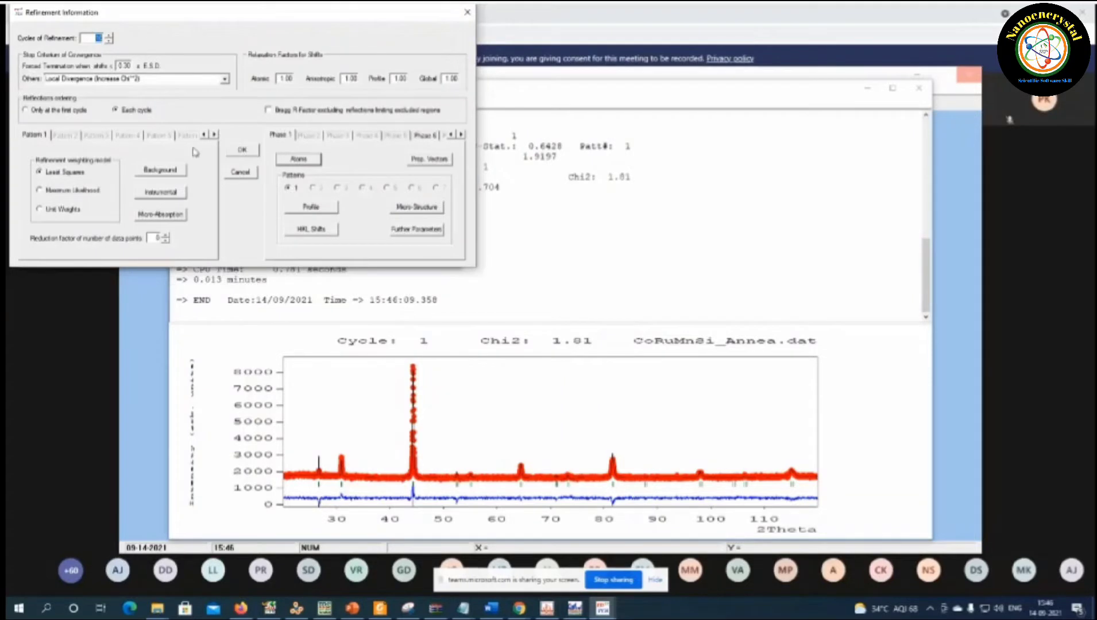
# - Check the phase 1 profile parameters without changing them and accept the refinement information
pyautogui.click(313, 205)
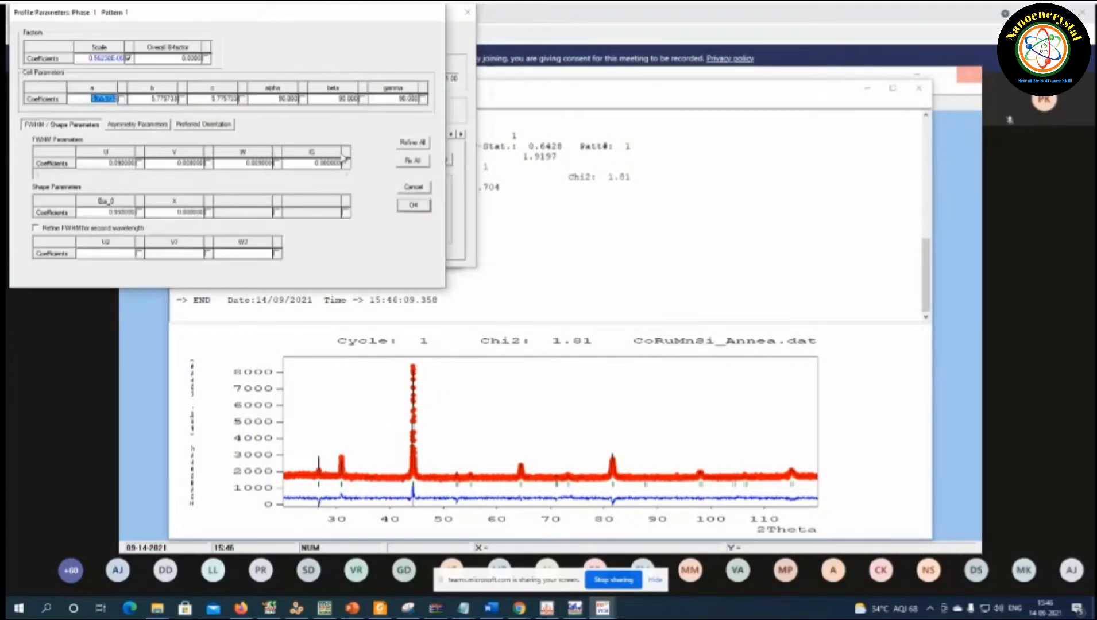
pyautogui.click(412, 185)
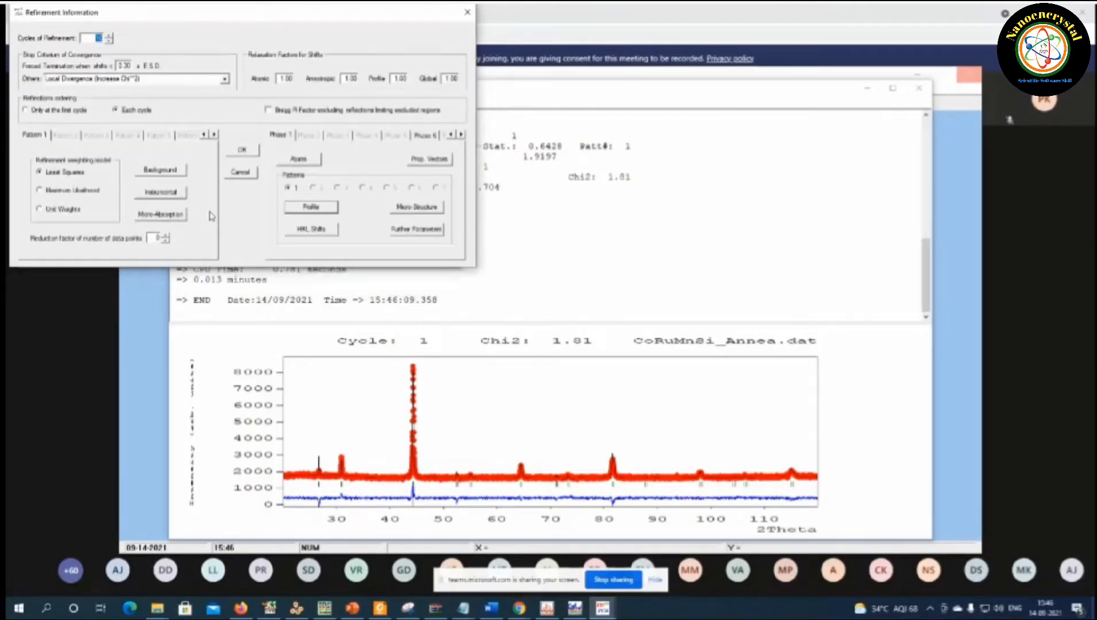
pyautogui.click(251, 149)
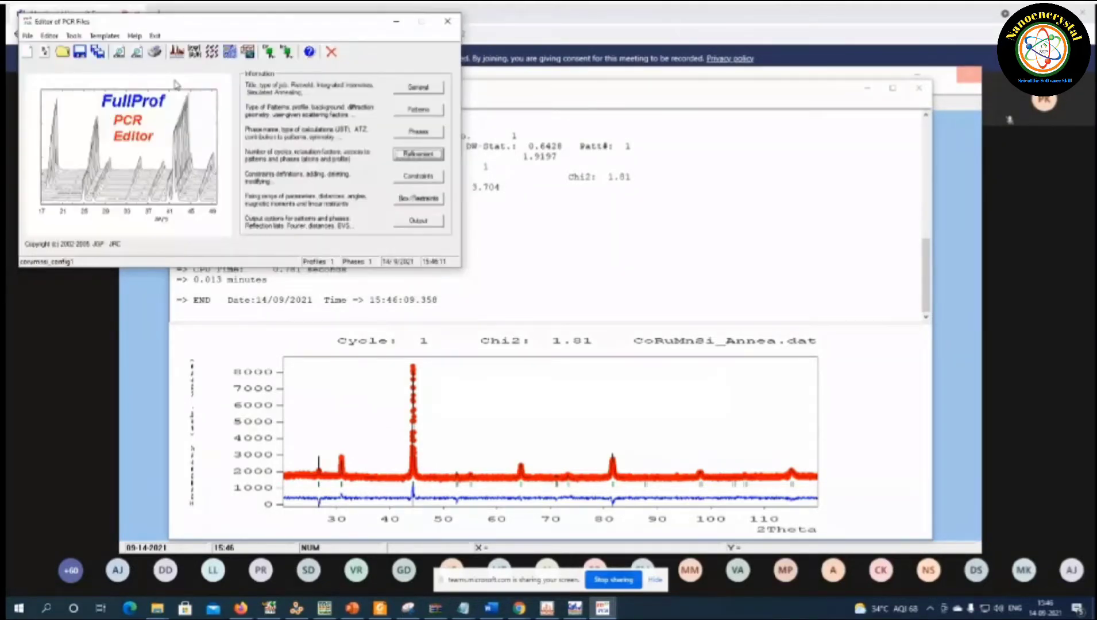
# - Save the edited PCR file under the new name CoRuMnSi_config2
pyautogui.click(98, 52)
pyautogui.click(164, 137)
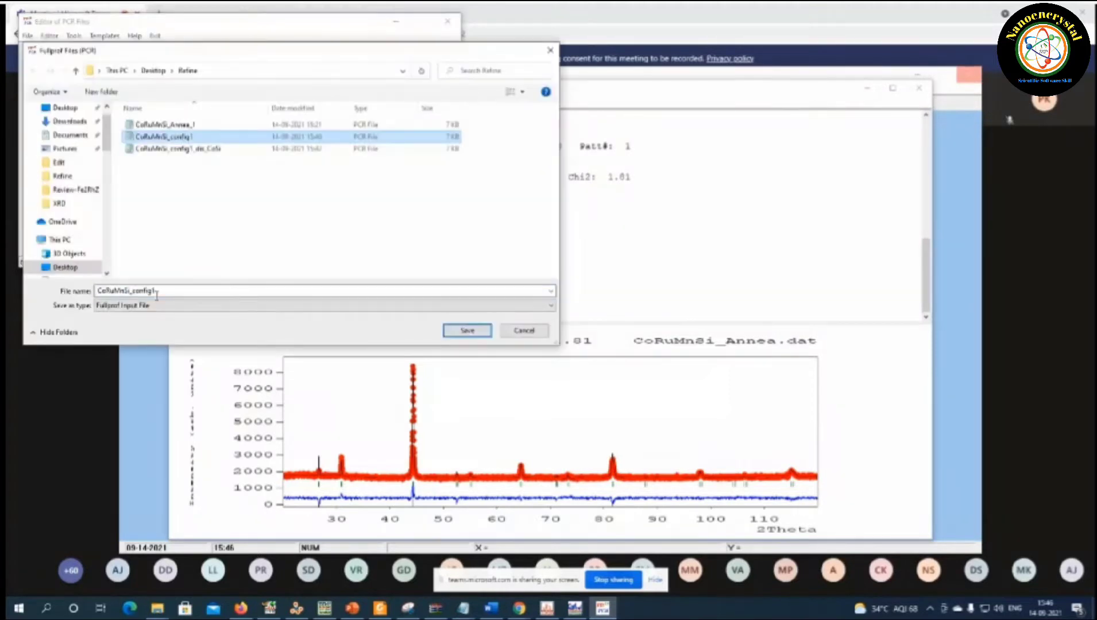
pyautogui.click(175, 291)
pyautogui.click(175, 291)
pyautogui.press('BackSpace')
pyautogui.write('2')
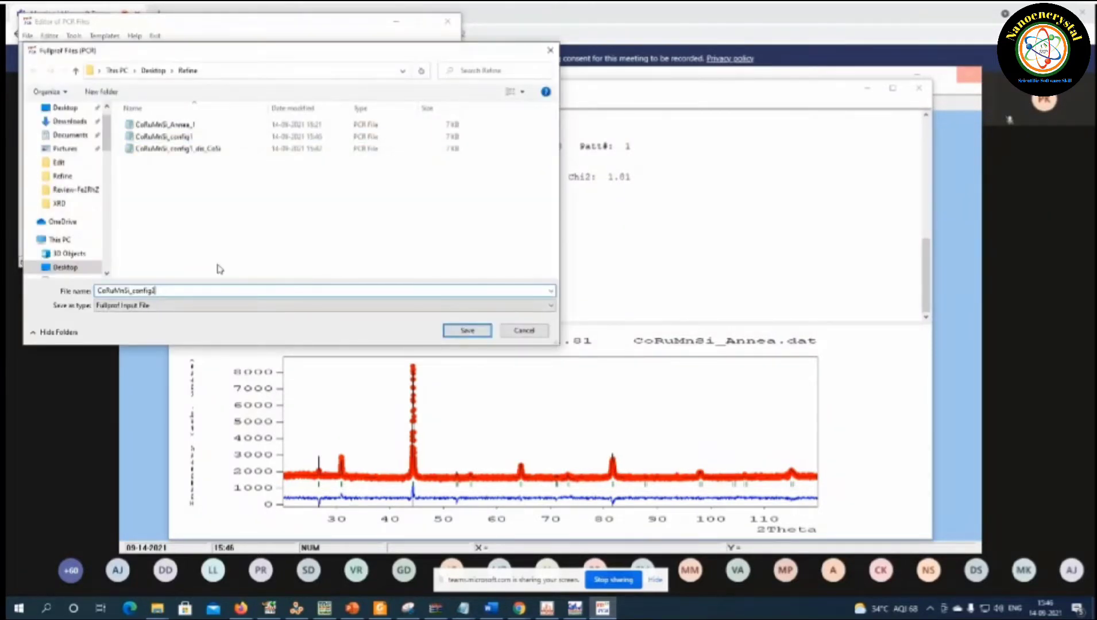
pyautogui.click(466, 331)
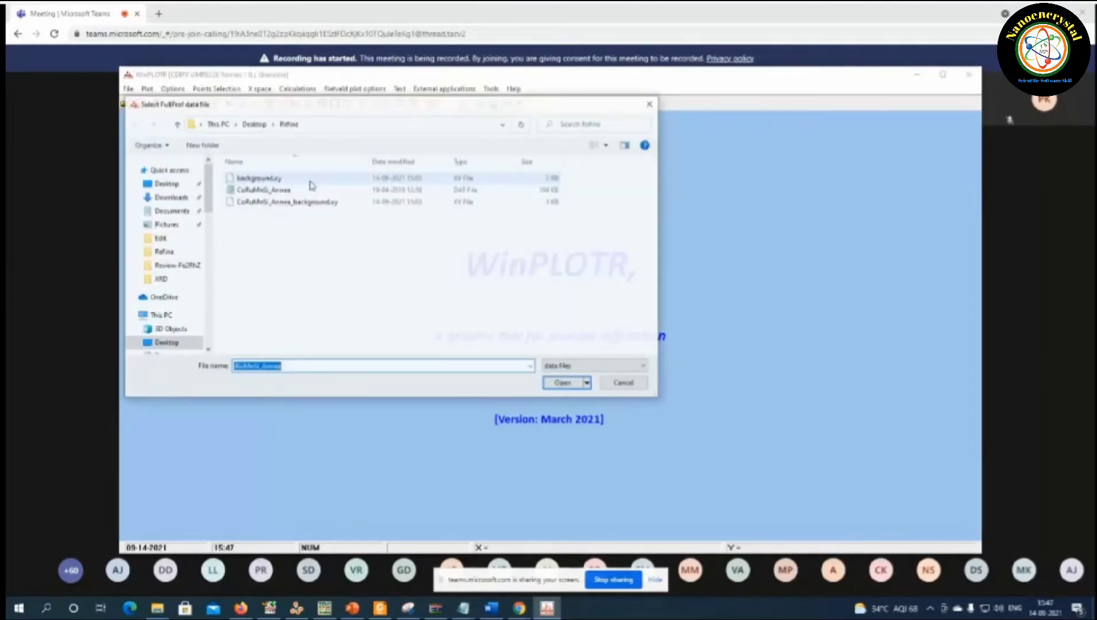
# - Run the config2 refinement on the CoRuMnSi_Annea data file and inspect the fit of the small peak between 26.5° and 27°
pyautogui.doubleClick(303, 192)
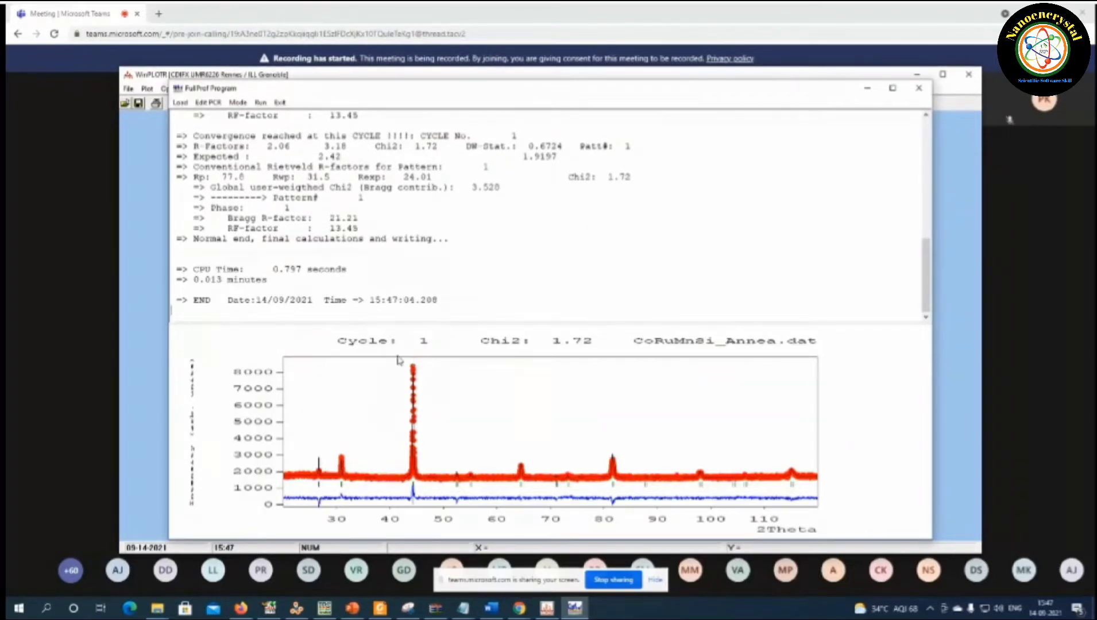
pyautogui.moveTo(397, 357); pyautogui.dragTo(435, 448)
pyautogui.rightClick(420, 409)
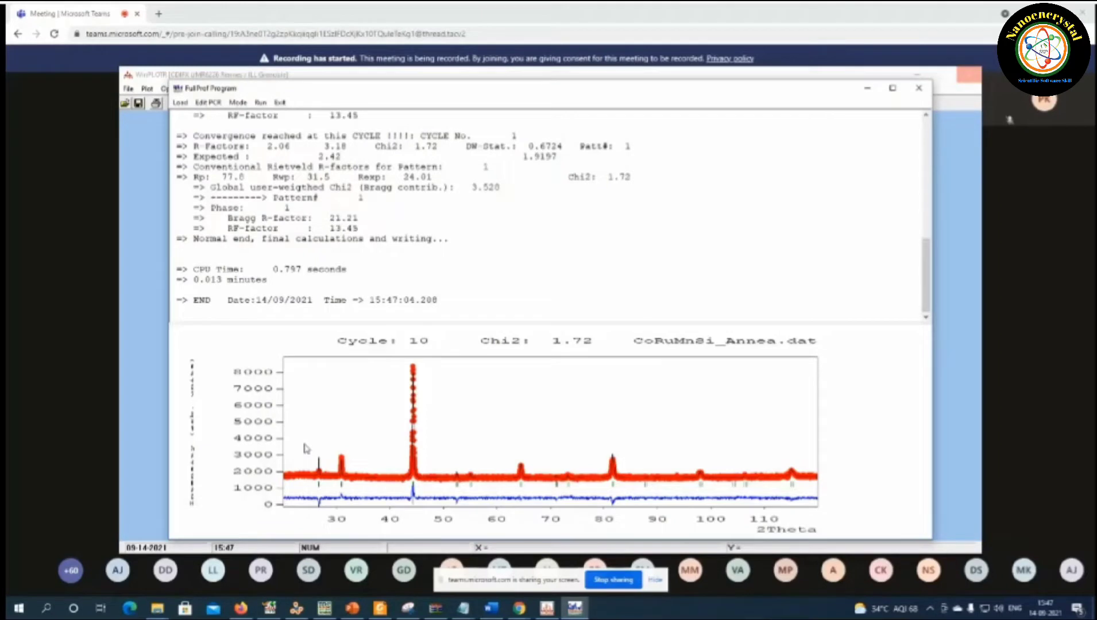
pyautogui.moveTo(305, 448); pyautogui.dragTo(331, 500)
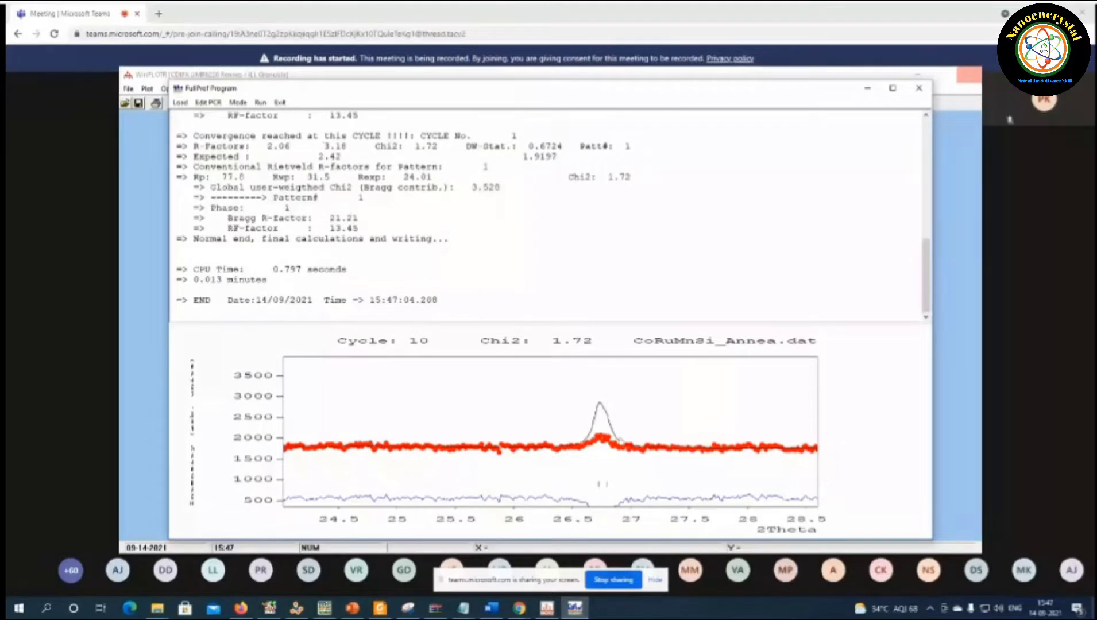
pyautogui.click(280, 102)
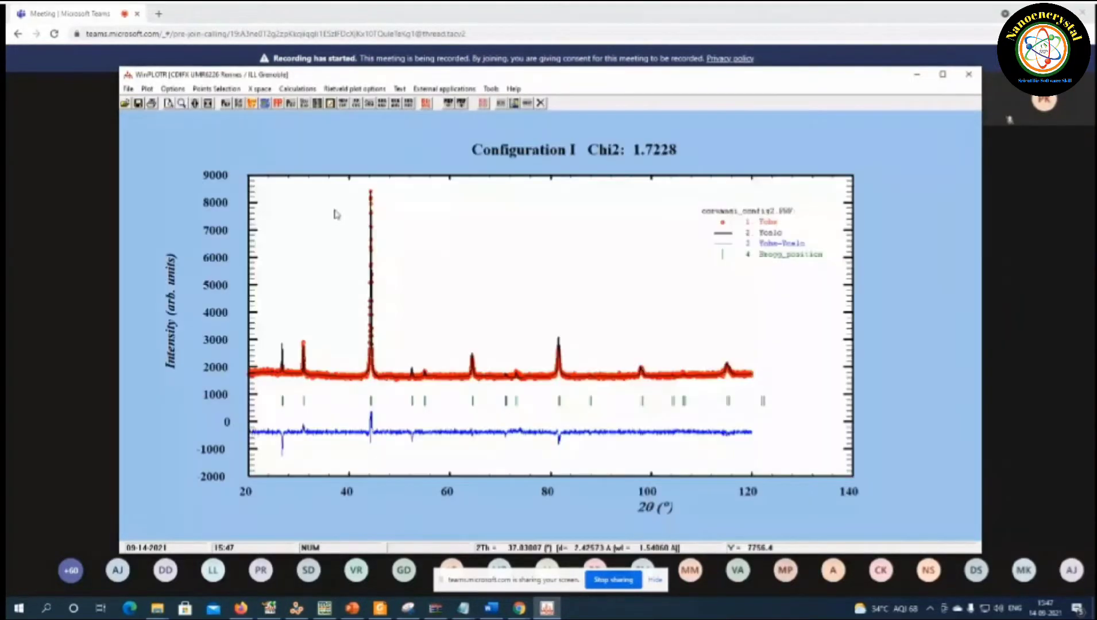
# - Open the CoRuMnSi_config2 PCR file as text from the FullProf input file selection
pyautogui.click(290, 104)
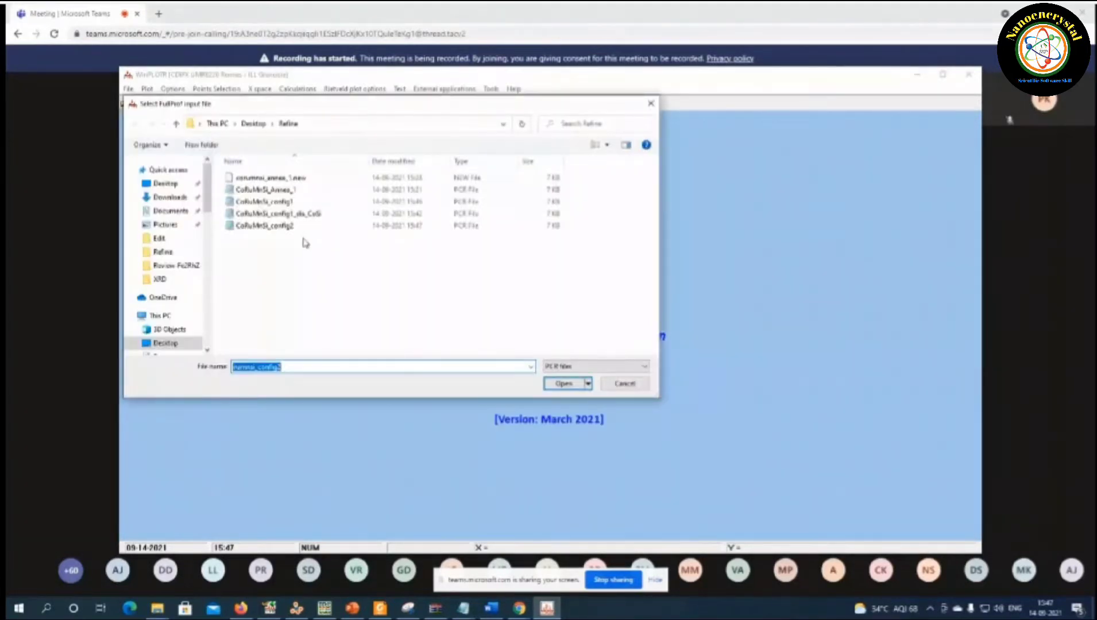
pyautogui.click(303, 226)
pyautogui.rightClick(306, 228)
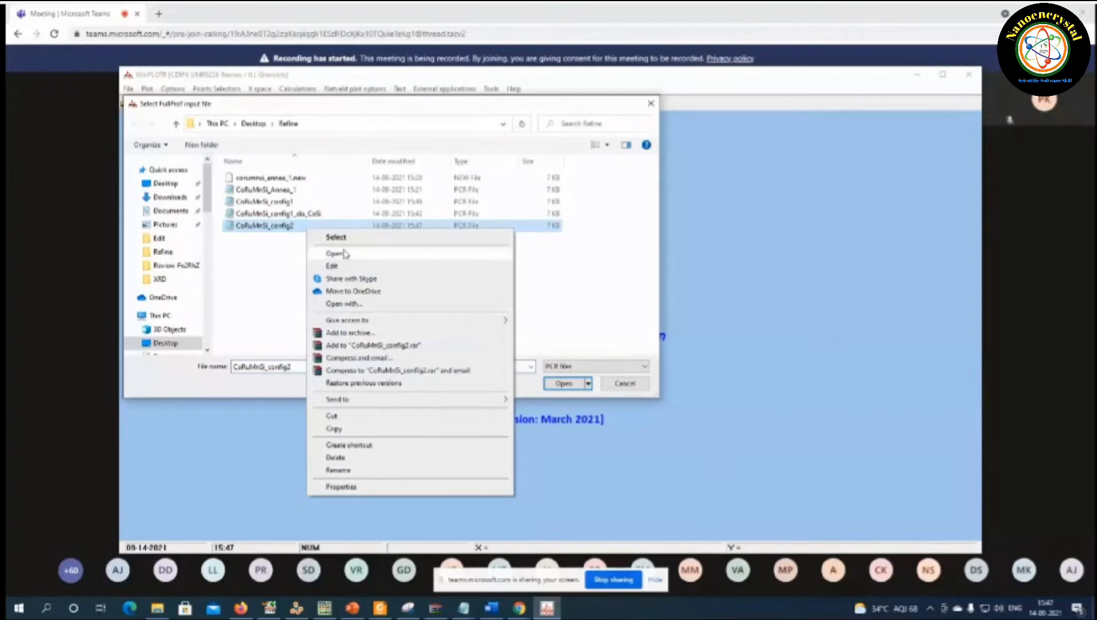
pyautogui.click(343, 253)
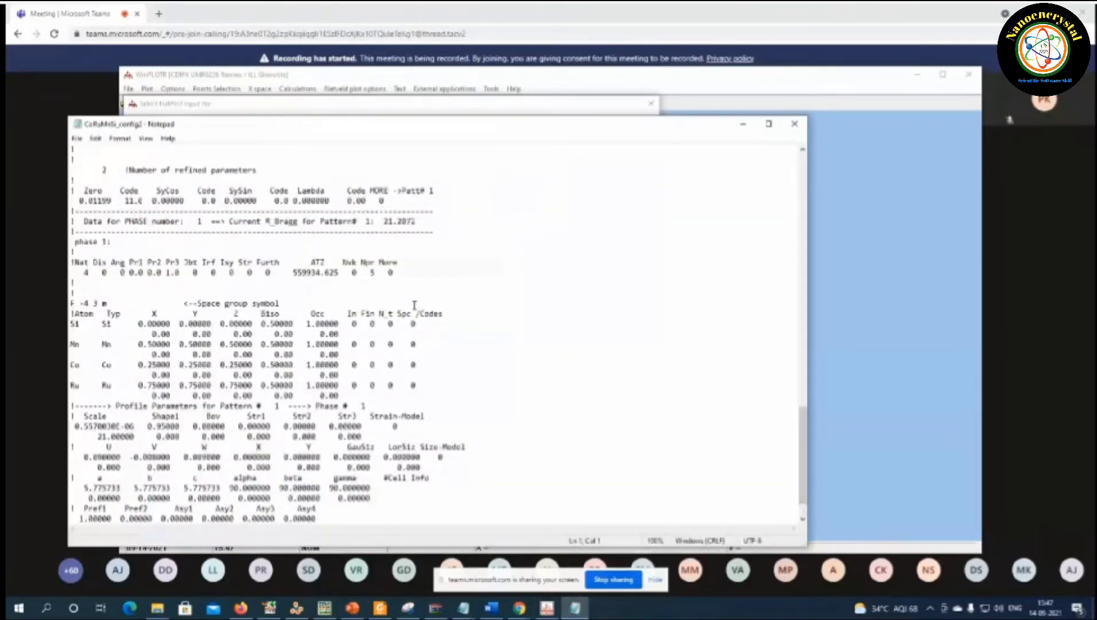
# - Duplicate the Co and Ru atom entries below the existing Ru entry and set the number of atoms (Nat) to 6
pyautogui.scroll(-1, 413, 305)
pyautogui.click(364, 356)
pyautogui.press('Return')
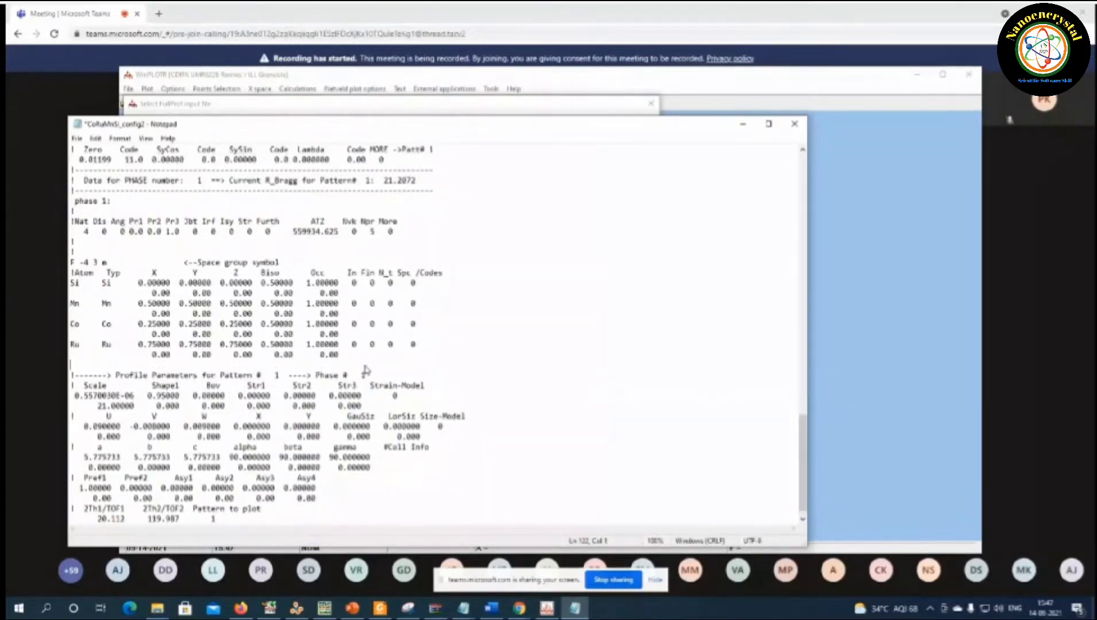
pyautogui.write('Co Co 0.25000 0.25000 0.25000 0.50000 1.00000 0 0 0 0 0.00 0.00 0.00 0.00 0.00 Ru Ru 0.75000 0.75000 0.75000 0.50000 1.00000 0 0 0 0 0.00 0.00 0.00 0.00 0.00')
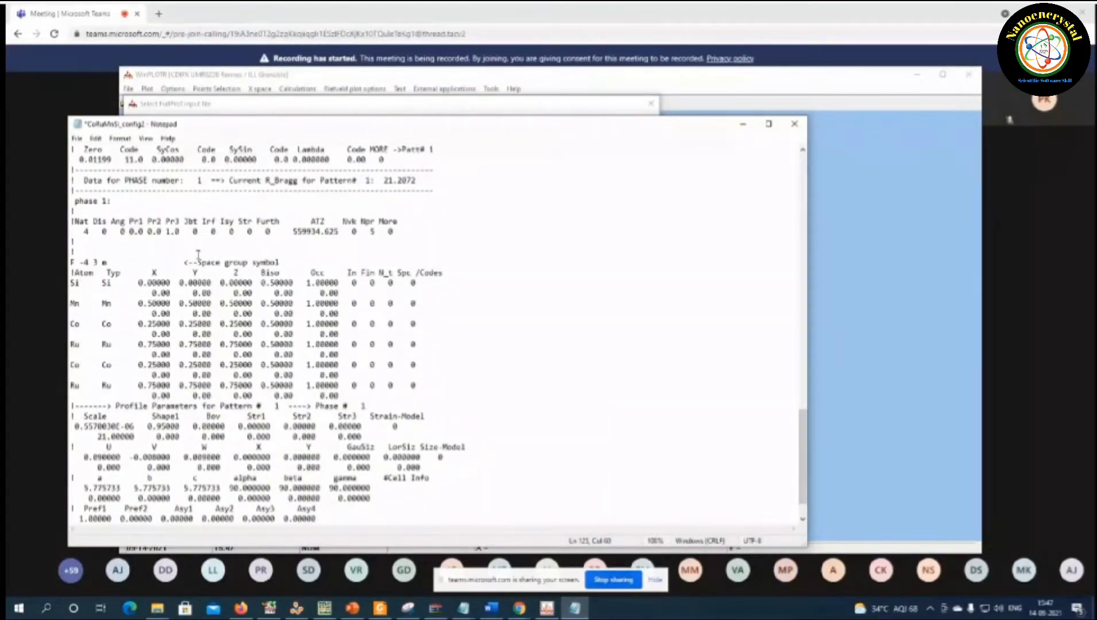
pyautogui.click(89, 233)
pyautogui.press('BackSpace')
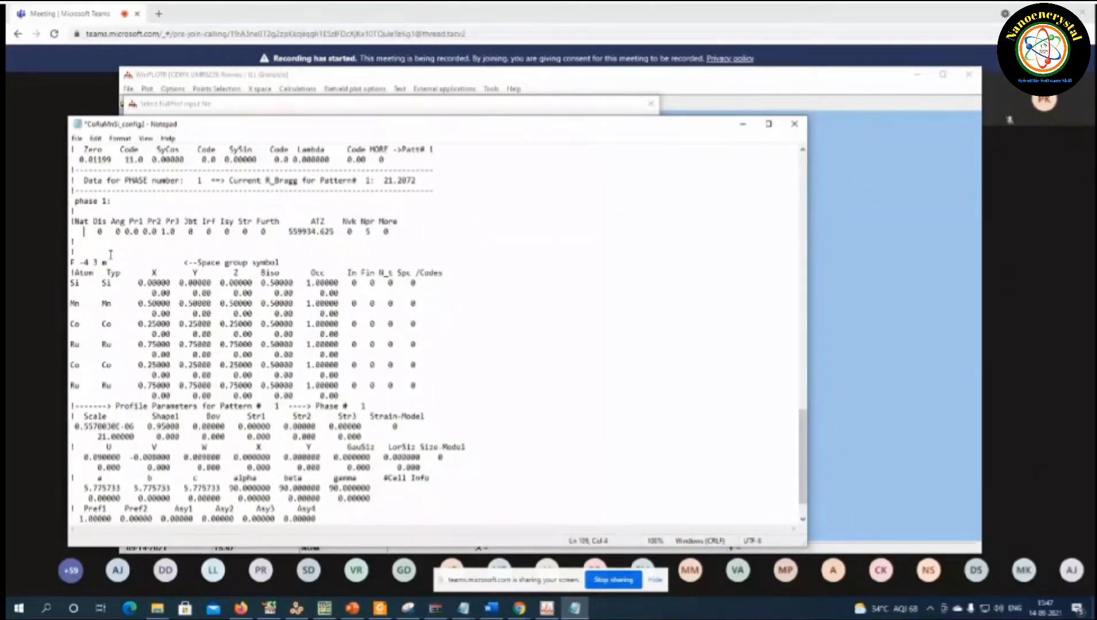
pyautogui.write('6')
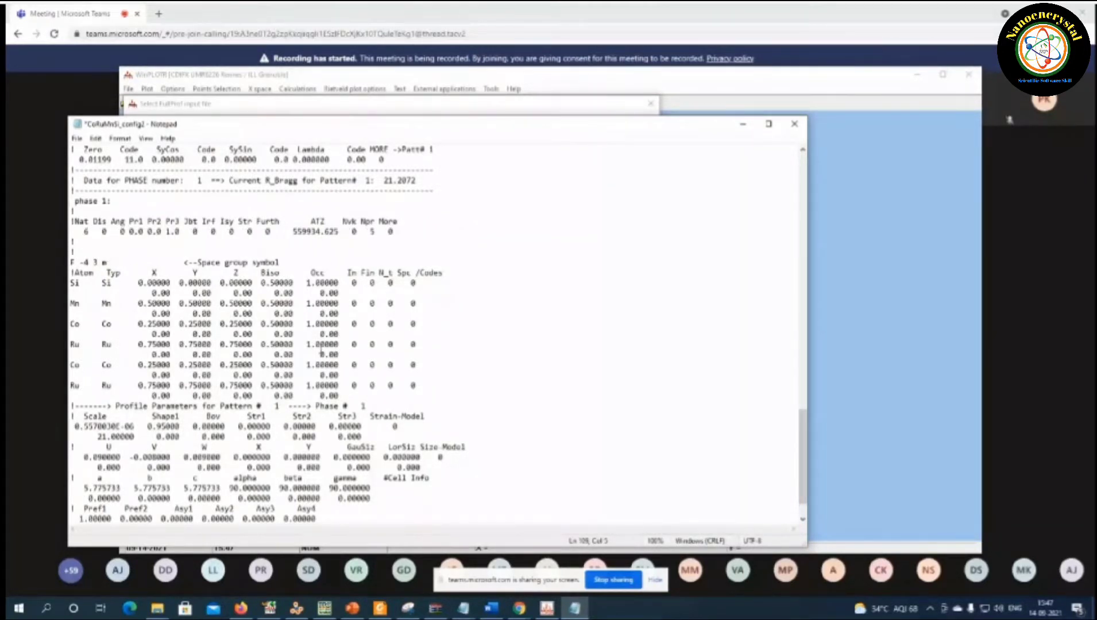
# - Set the occupancy to 0.50000 for the original Ru entry and for the duplicated Co and Ru entries
pyautogui.click(322, 345)
pyautogui.moveTo(306, 344); pyautogui.dragTo(330, 350)
pyautogui.write('0.5')
pyautogui.press('BackSpace')
pyautogui.press('BackSpace')
pyautogui.press('BackSpace')
pyautogui.write('0.5')
pyautogui.press('Down')
pyautogui.press('Down')
pyautogui.press('BackSpace')
pyautogui.press('BackSpace')
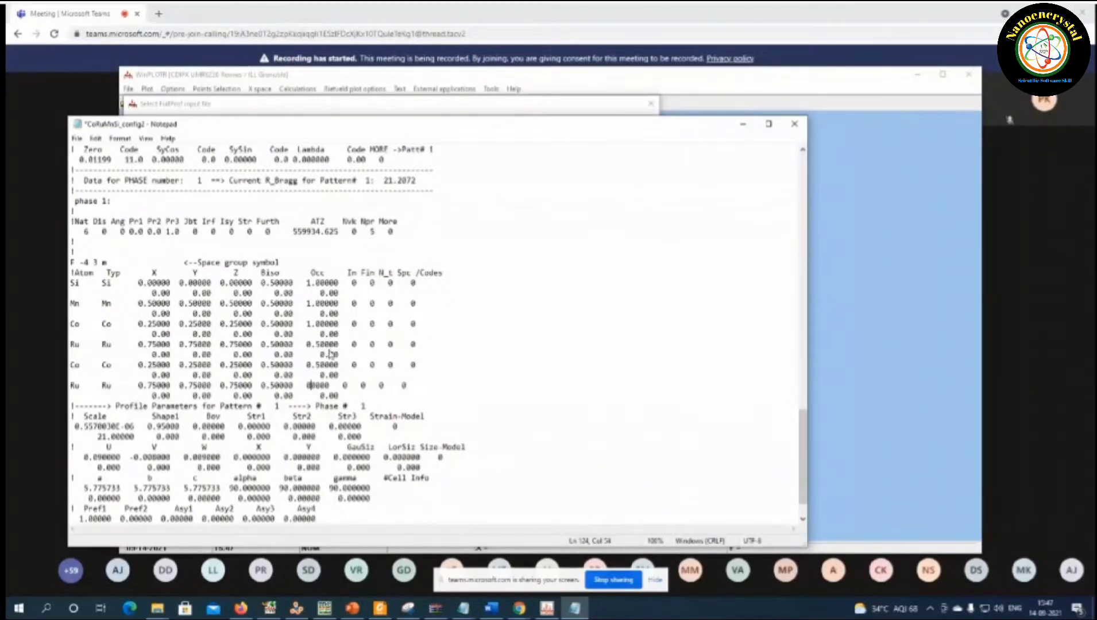
pyautogui.write('0.')
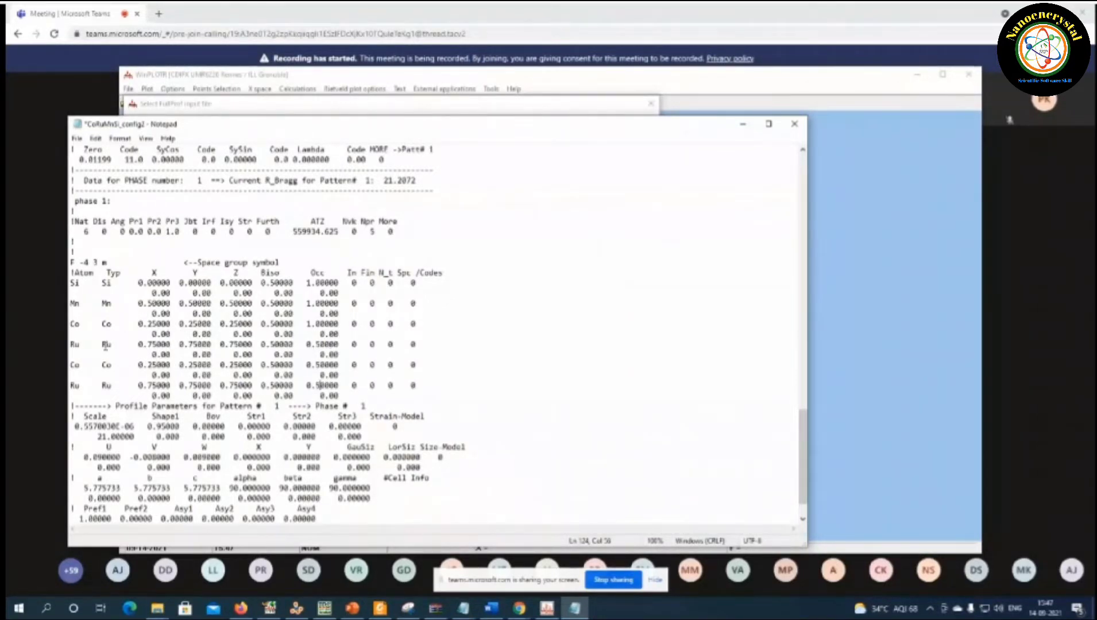
# - Change the atom type of the duplicated Co entry to Ru and of the duplicated Ru entry to Co
pyautogui.click(111, 367)
pyautogui.press('BackSpace')
pyautogui.press('BackSpace')
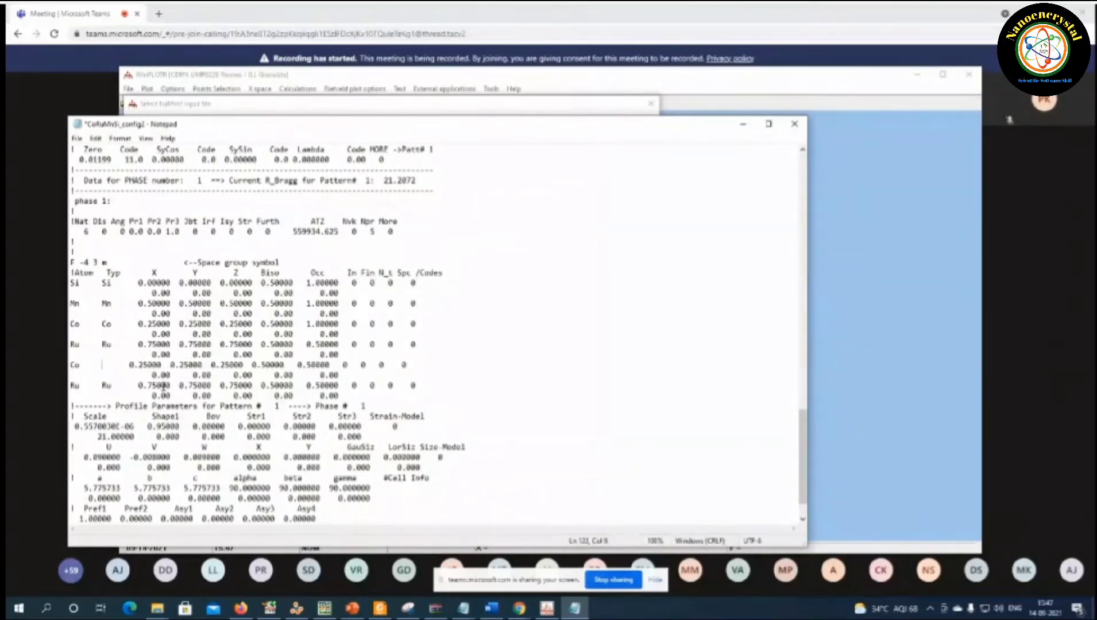
pyautogui.write('Ru')
pyautogui.press('Down')
pyautogui.press('Down')
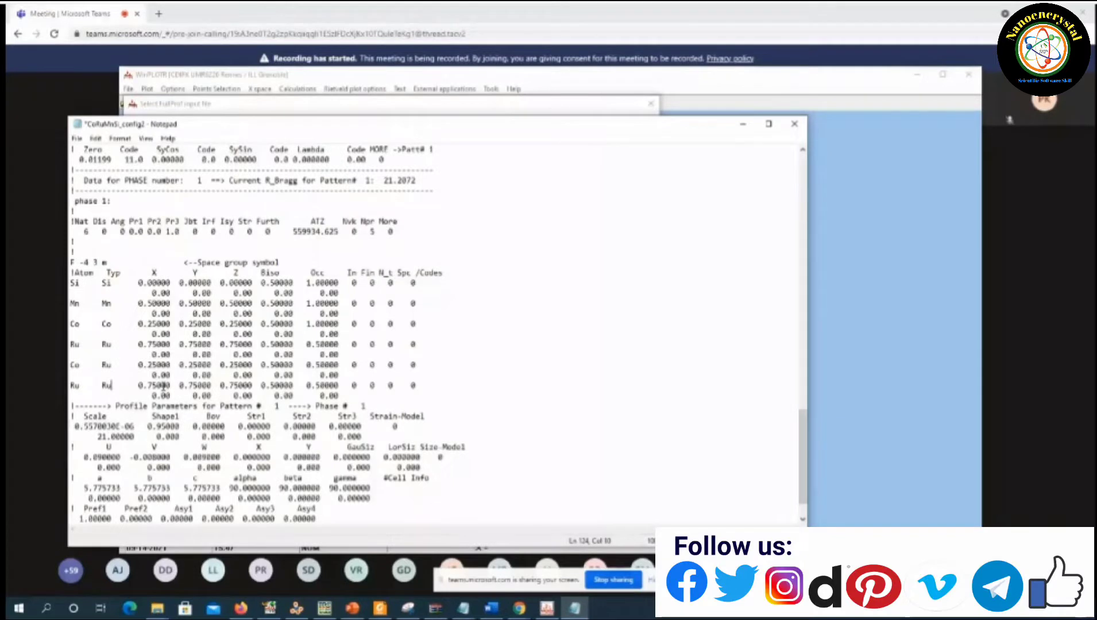
pyautogui.press('BackSpace')
pyautogui.press('BackSpace')
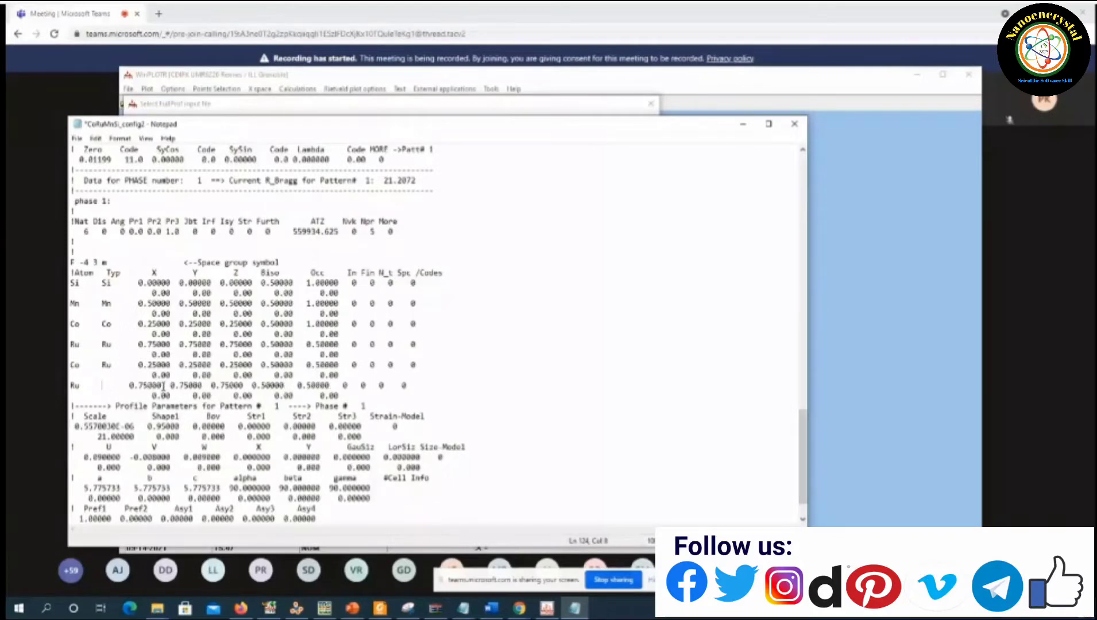
pyautogui.write('Co')
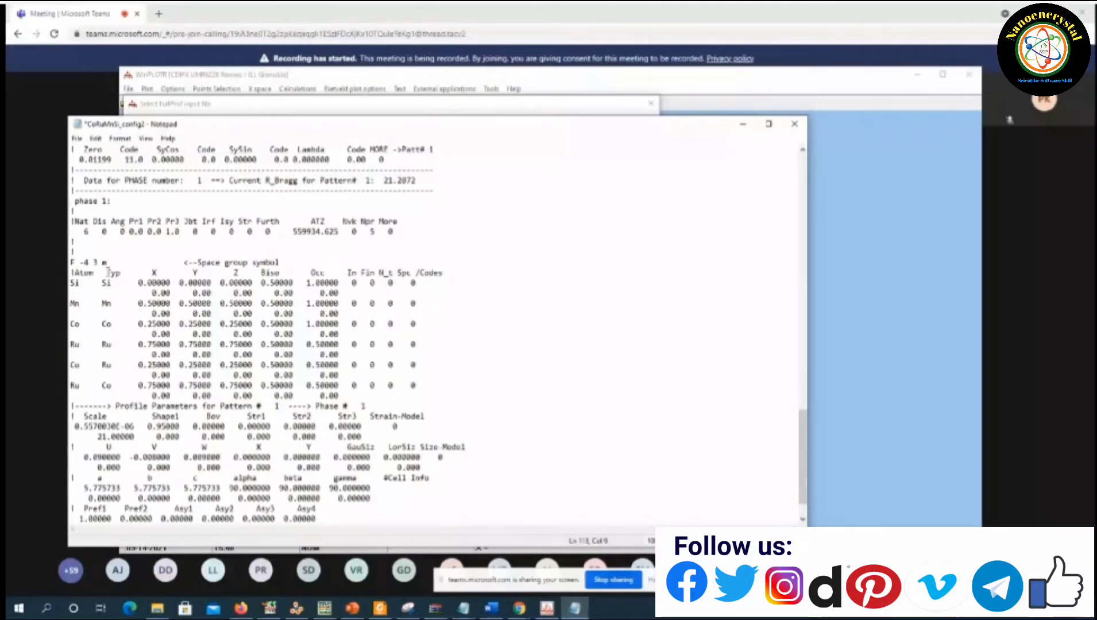
# - Save and close the edited PCR file, and run the CoRuMnSi_config2 refinement on the CoRuMnSi_Annea data
pyautogui.doubleClick(111, 272)
pyautogui.click(111, 345)
pyautogui.click(76, 139)
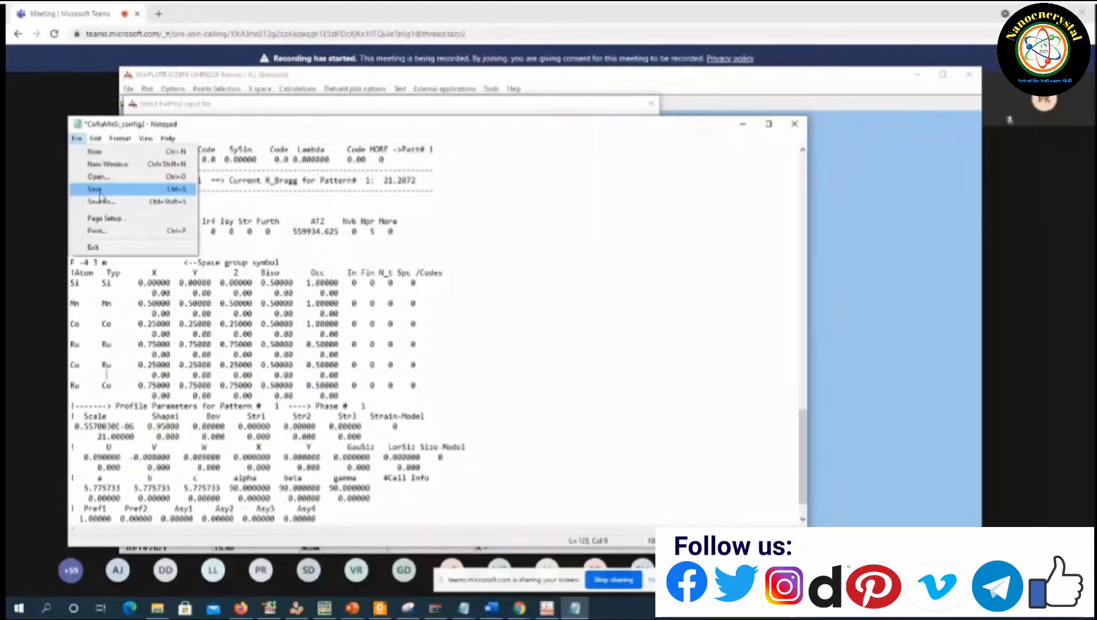
pyautogui.click(92, 194)
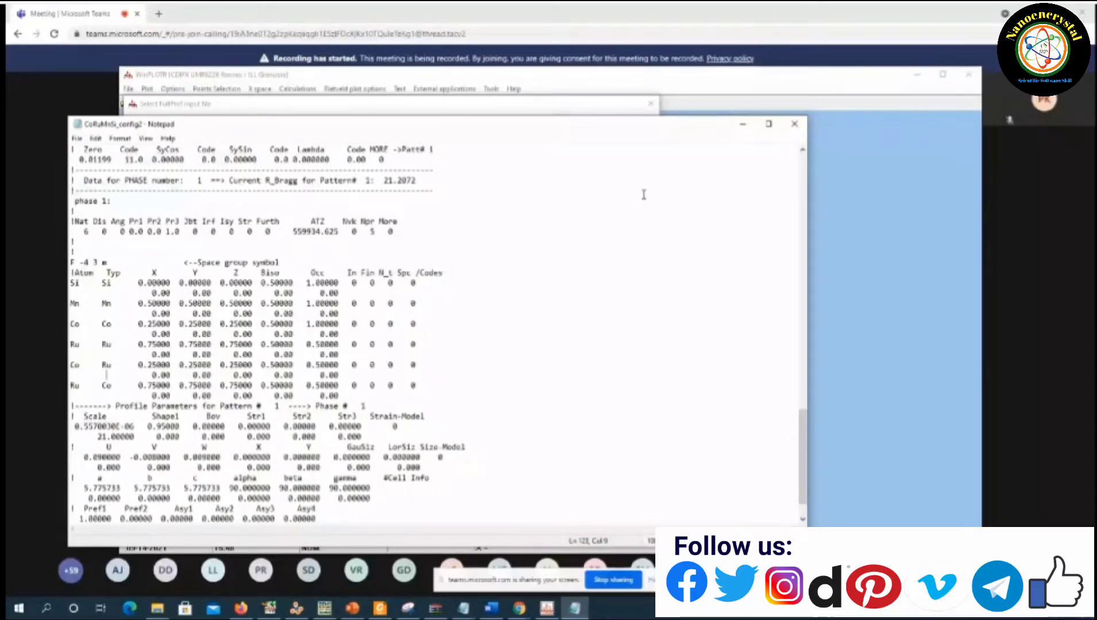
pyautogui.click(793, 124)
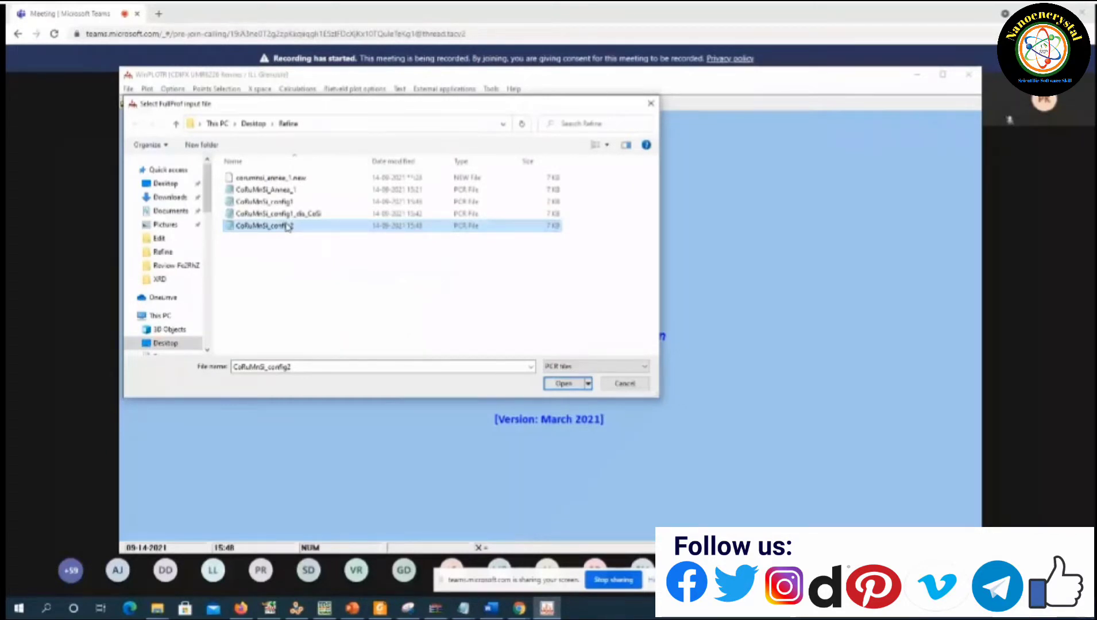
pyautogui.doubleClick(287, 226)
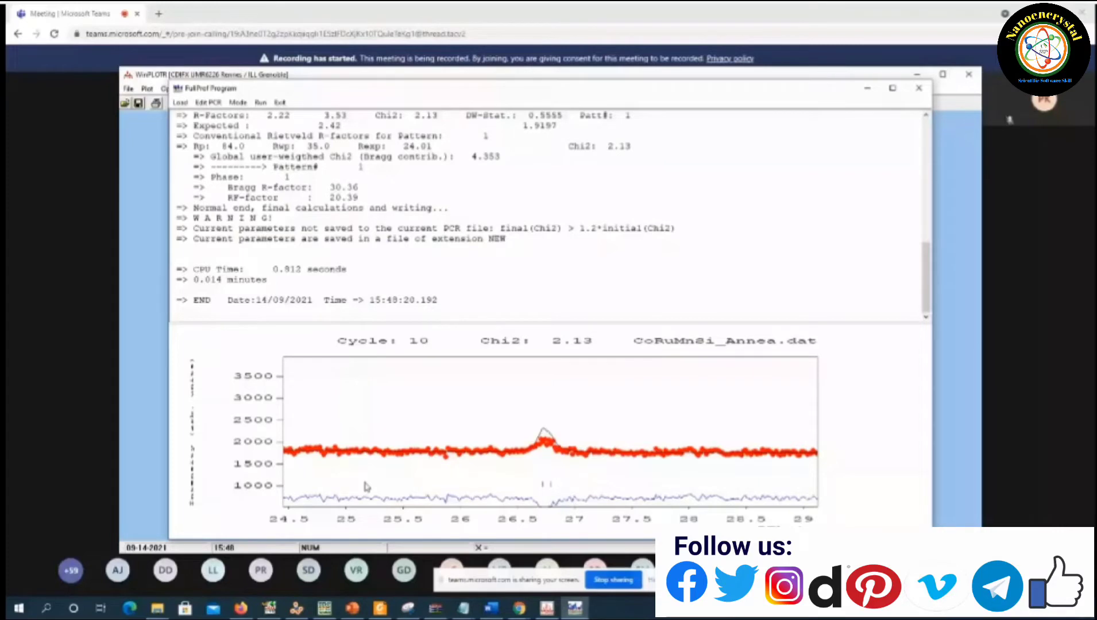
pyautogui.rightClick(509, 420)
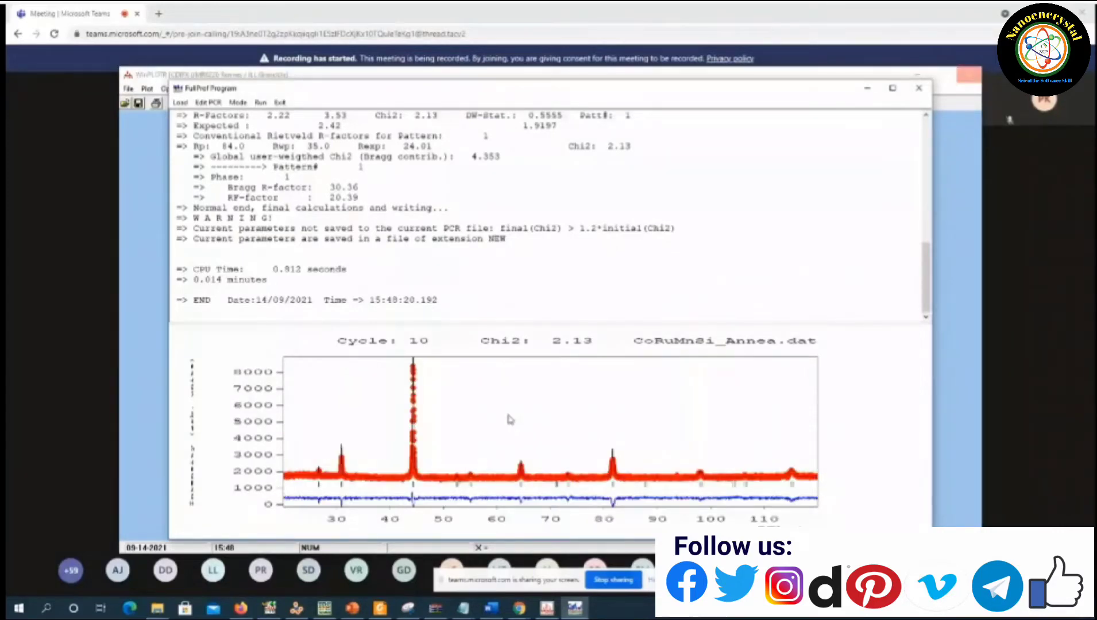
# - Enable refinement of the b and c cell parameters for phase 1, and rerun the refinement to check the peak near 44°
pyautogui.click(208, 102)
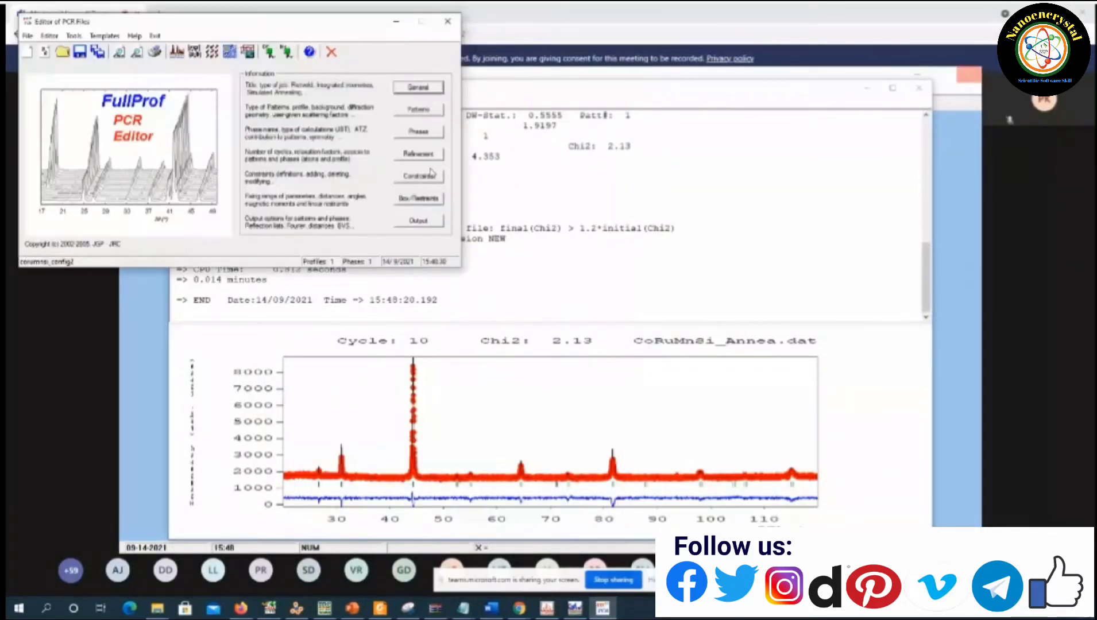
pyautogui.click(419, 152)
pyautogui.click(319, 207)
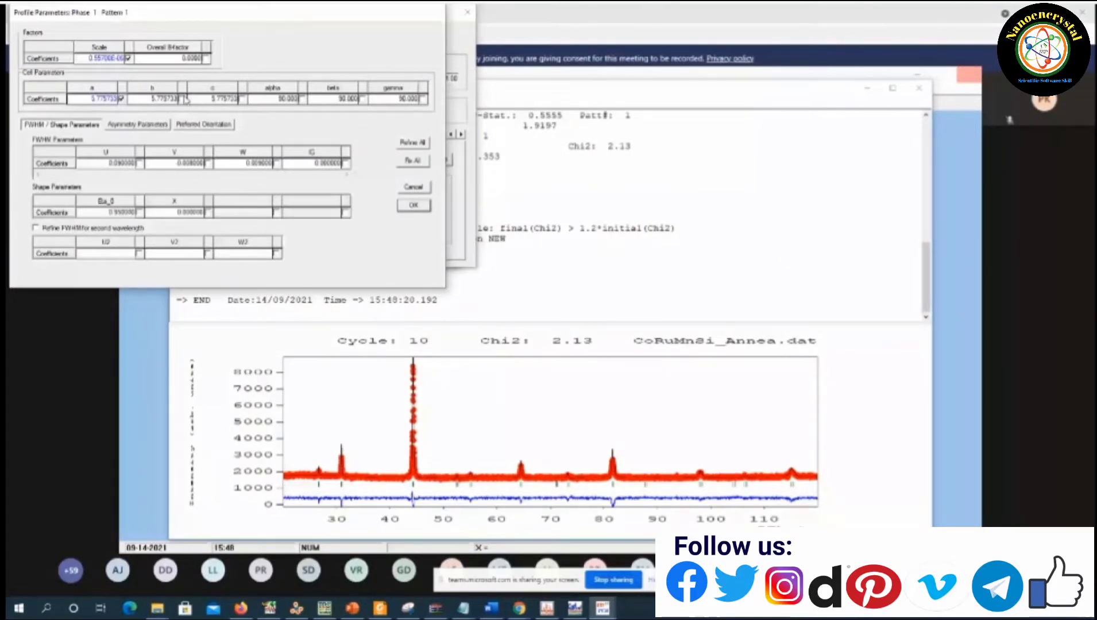
pyautogui.click(413, 205)
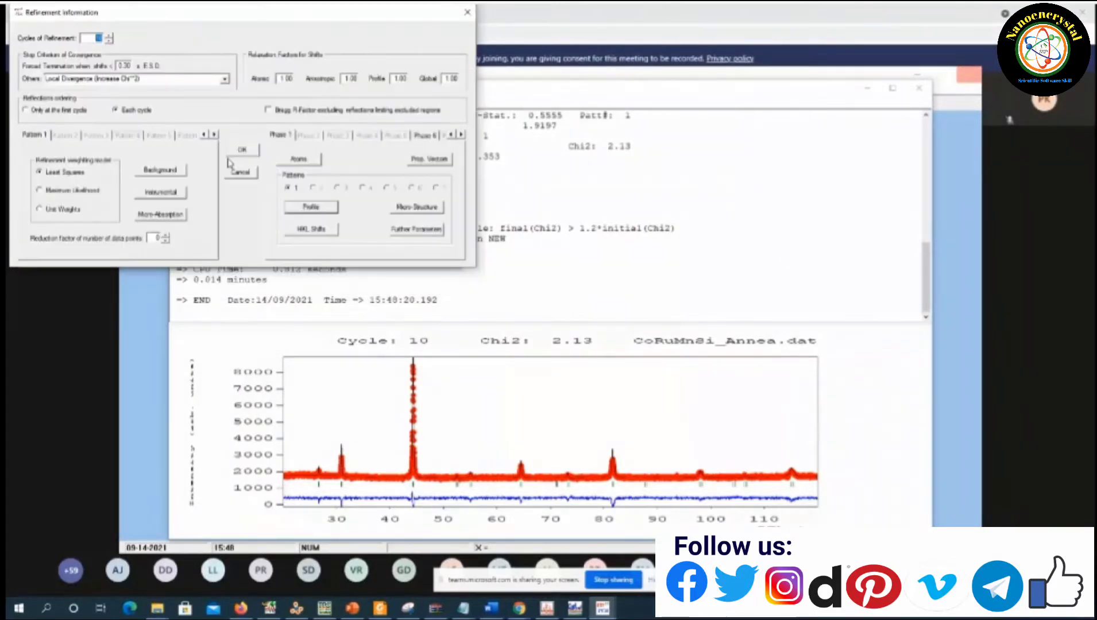
pyautogui.click(241, 149)
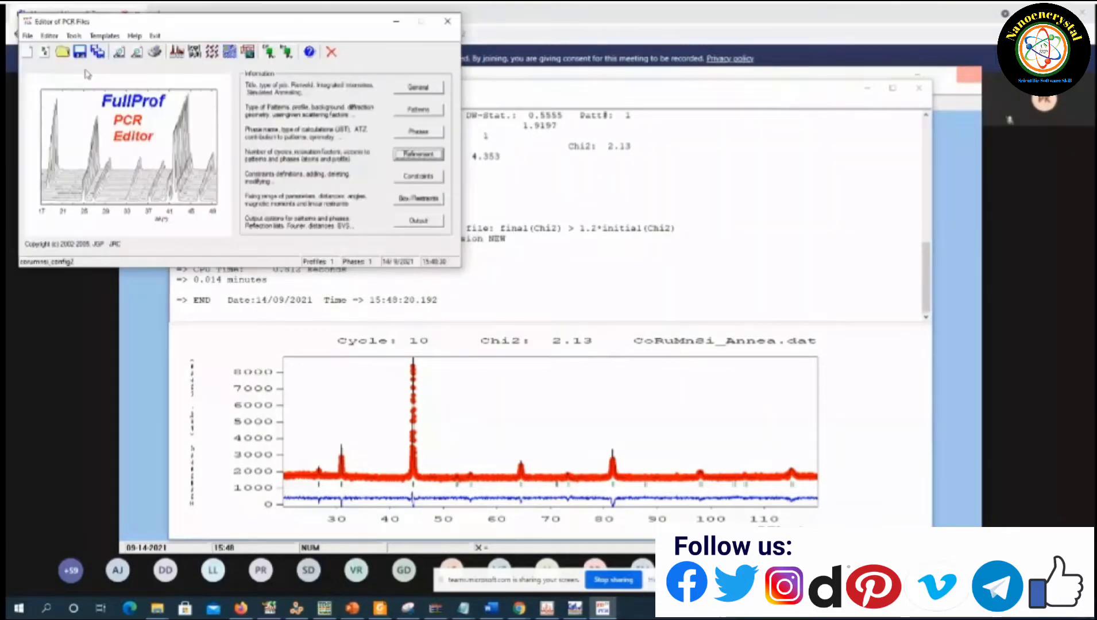
pyautogui.click(332, 51)
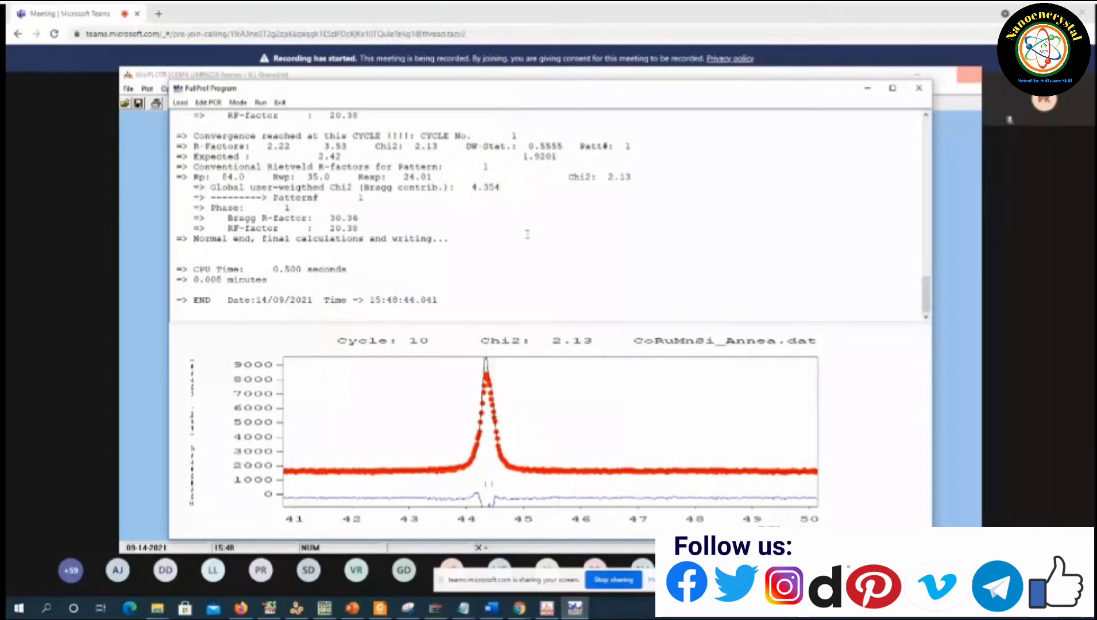
pyautogui.click(892, 88)
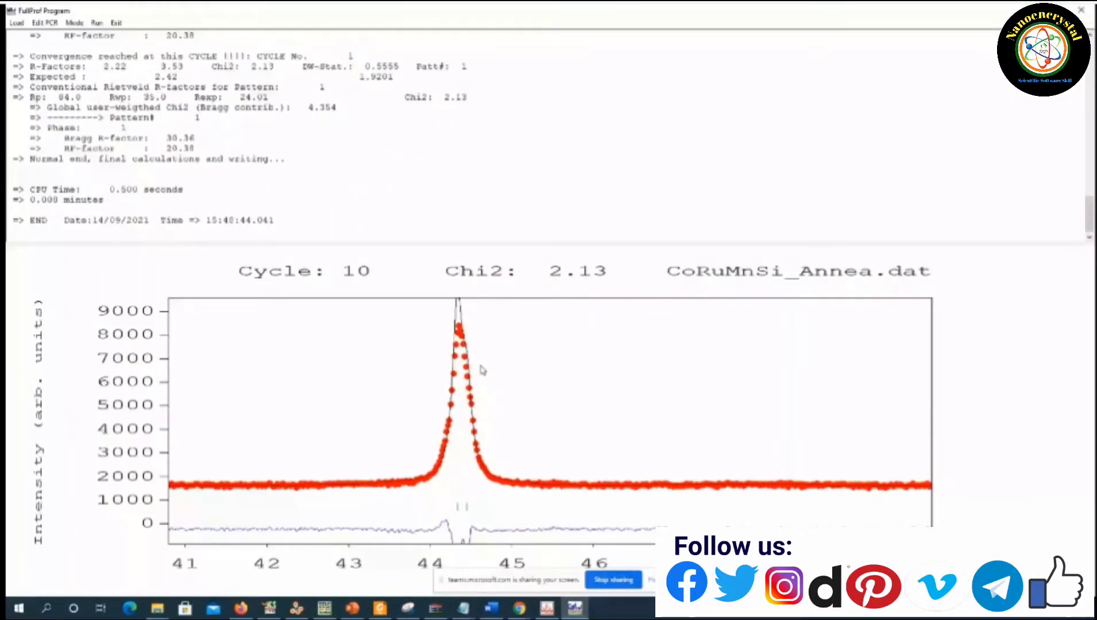
pyautogui.rightClick(508, 431)
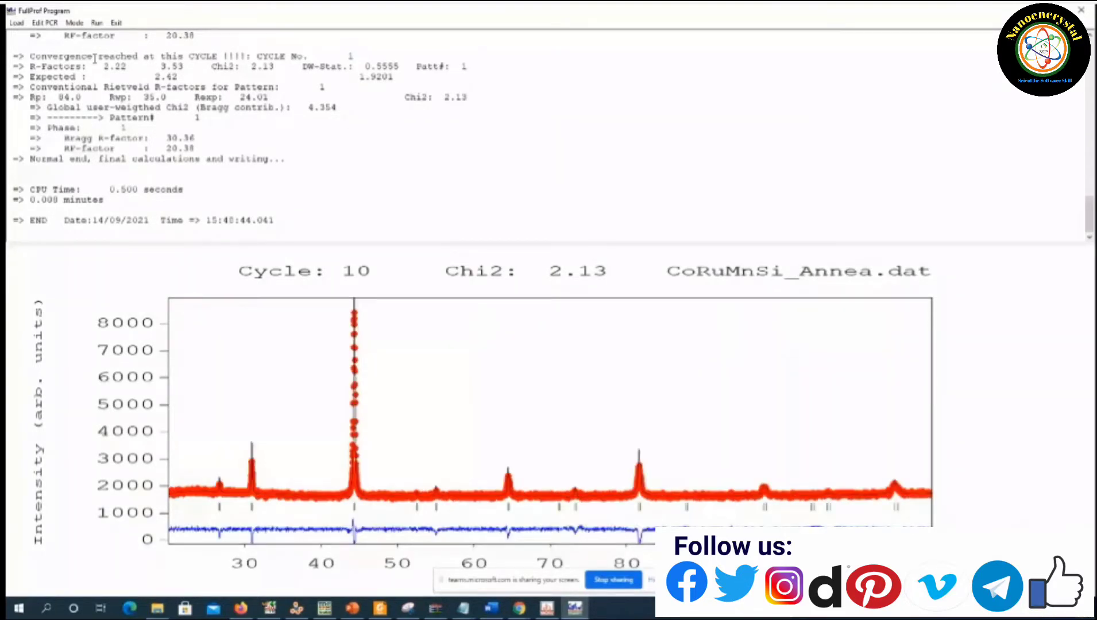
# - Set the FWHM parameter W to 0.010000 in the phase 1 profile parameters
pyautogui.click(45, 23)
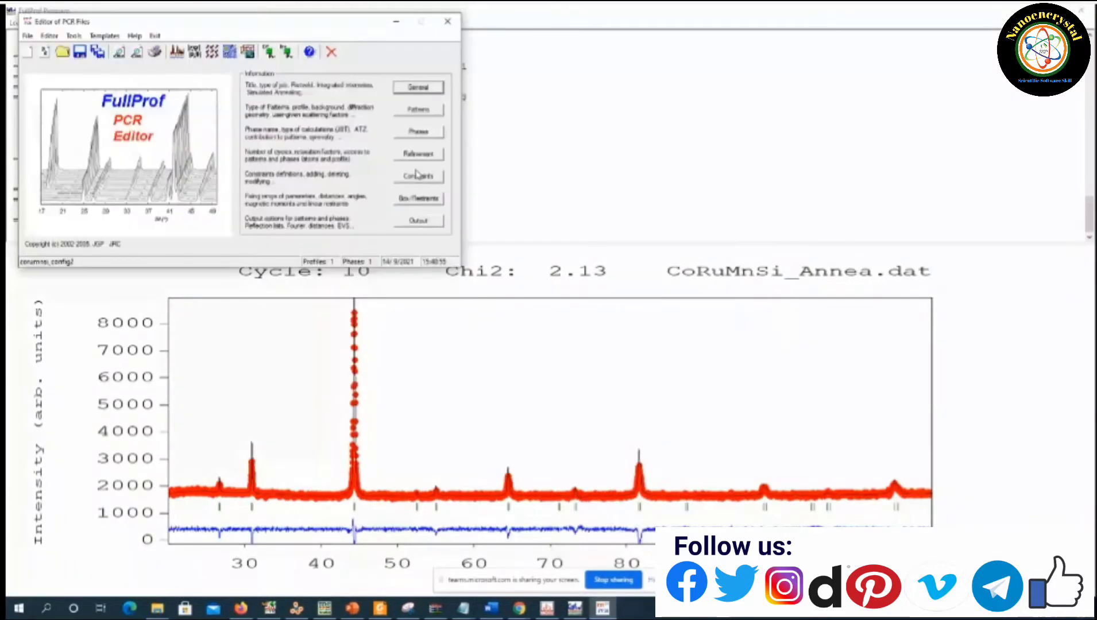
pyautogui.click(418, 154)
pyautogui.click(141, 167)
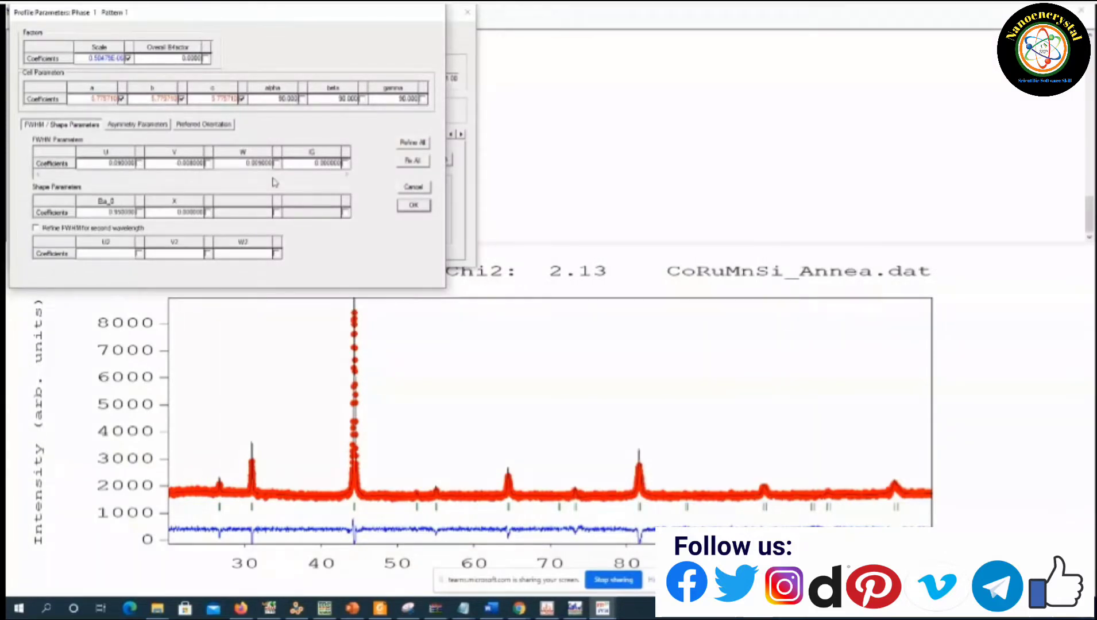
pyautogui.press('BackSpace')
pyautogui.press('BackSpace')
pyautogui.write('10')
pyautogui.press('Return')
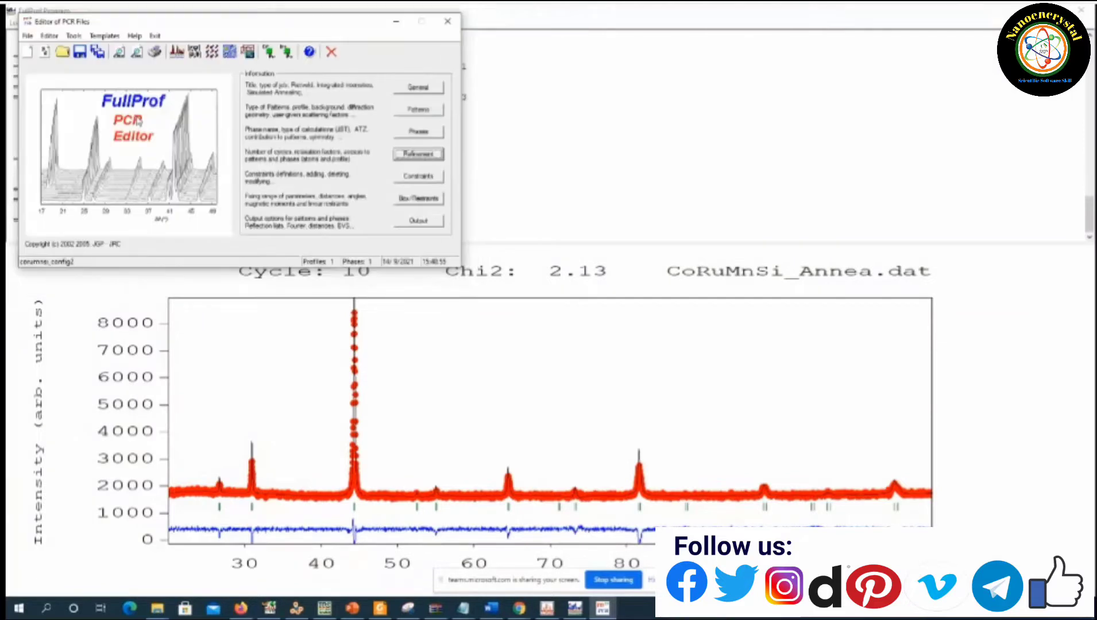
# - Save the profile change, rerun the refinement twice and inspect the fit of the main peak near 44.4°
pyautogui.click(155, 35)
pyautogui.click(95, 23)
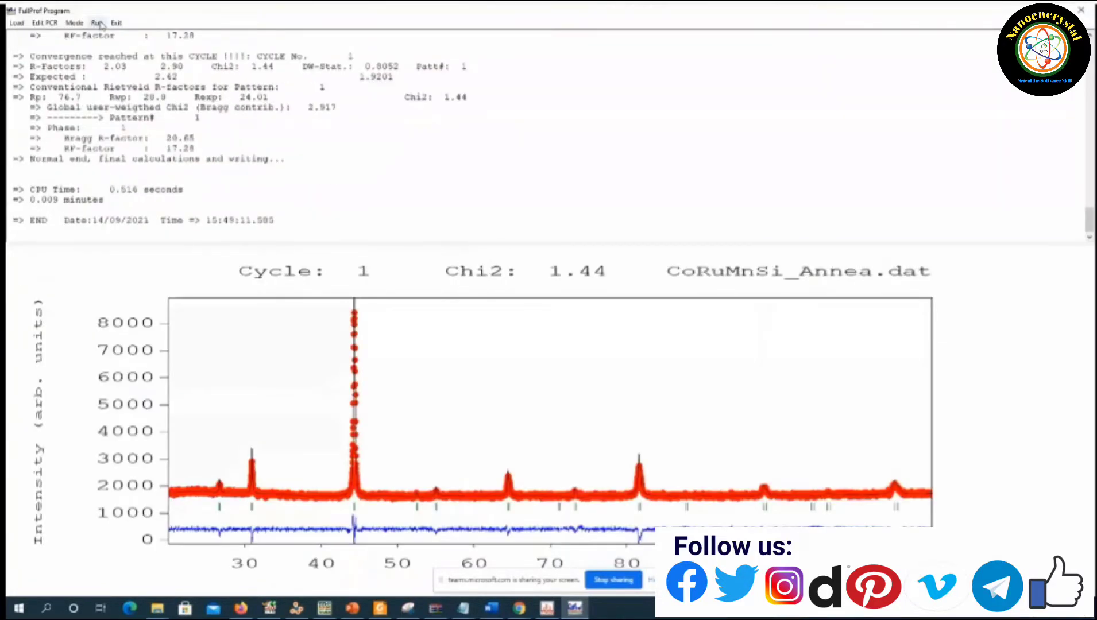
pyautogui.click(97, 23)
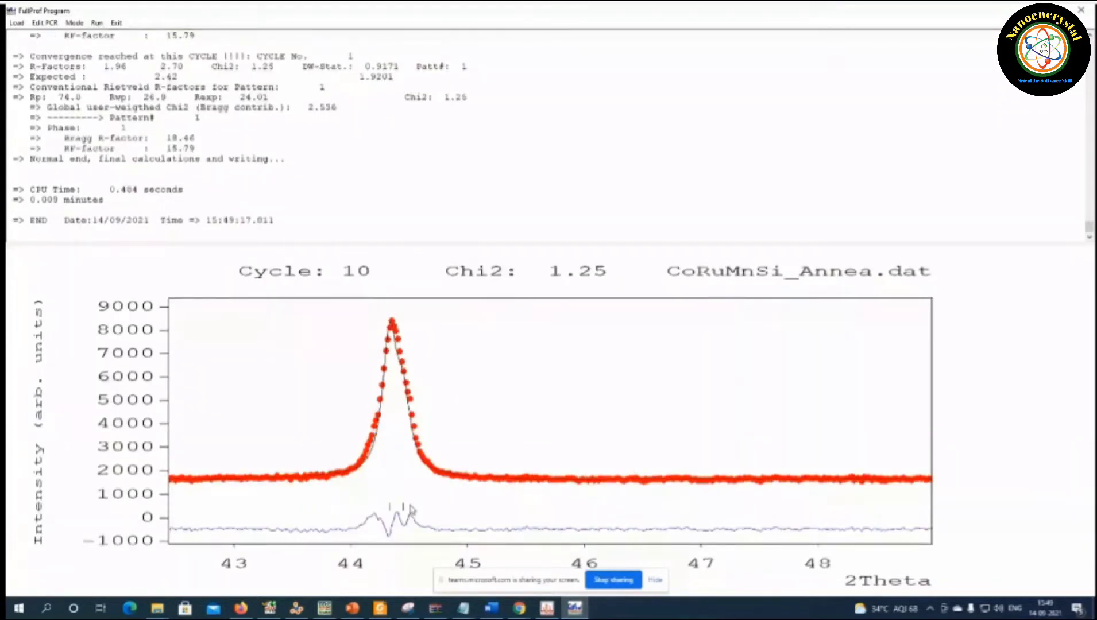
pyautogui.rightClick(412, 510)
pyautogui.moveTo(333, 307); pyautogui.dragTo(383, 507)
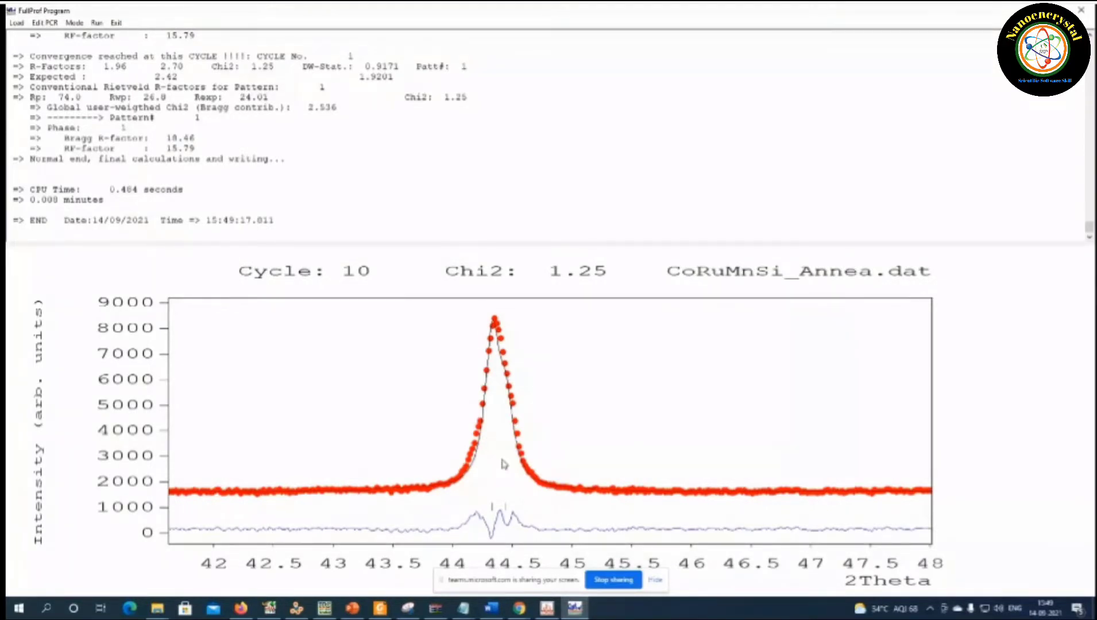
# - Increase the Eta_0 shape parameter in the phase 1 profile parameters and rerun the refinement
pyautogui.click(48, 25)
pyautogui.click(310, 207)
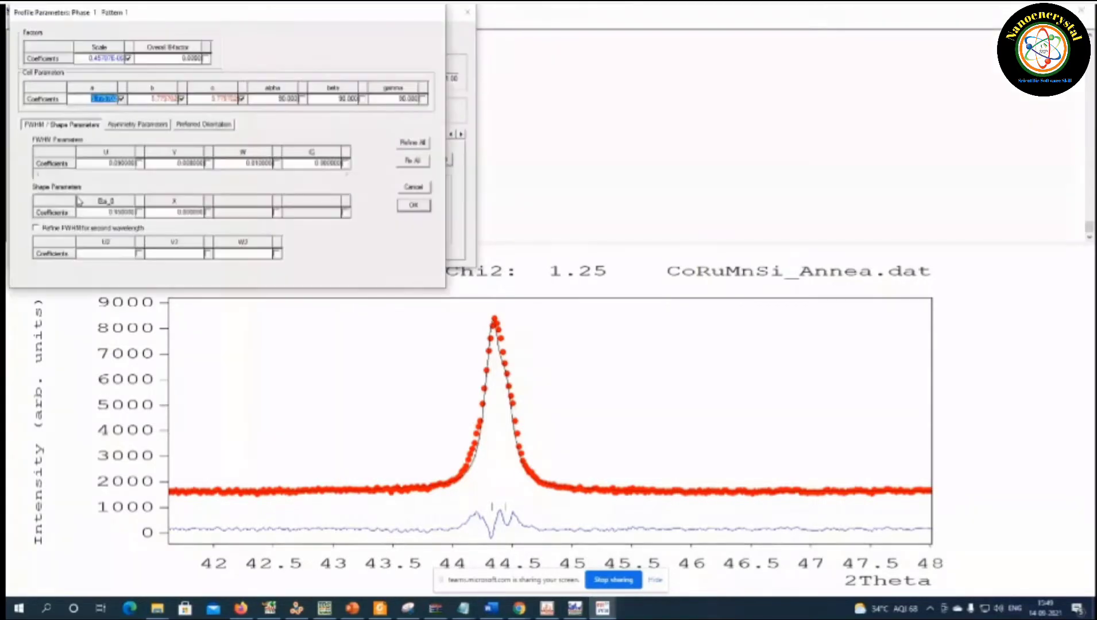
pyautogui.click(125, 215)
pyautogui.press('BackSpace')
pyautogui.write('1')
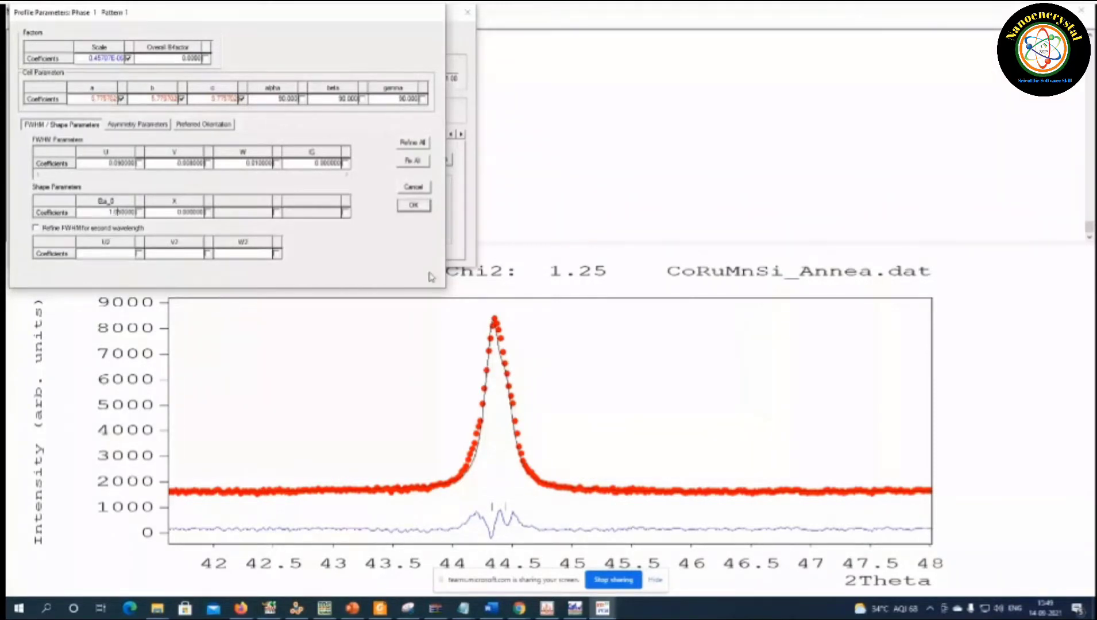
pyautogui.click(413, 205)
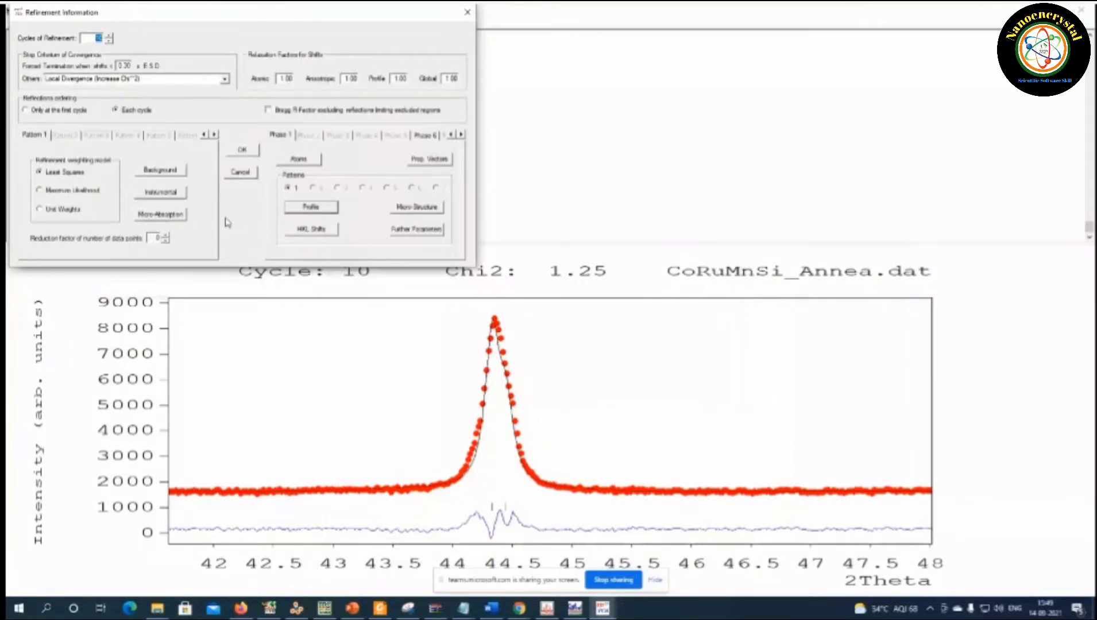
pyautogui.click(243, 151)
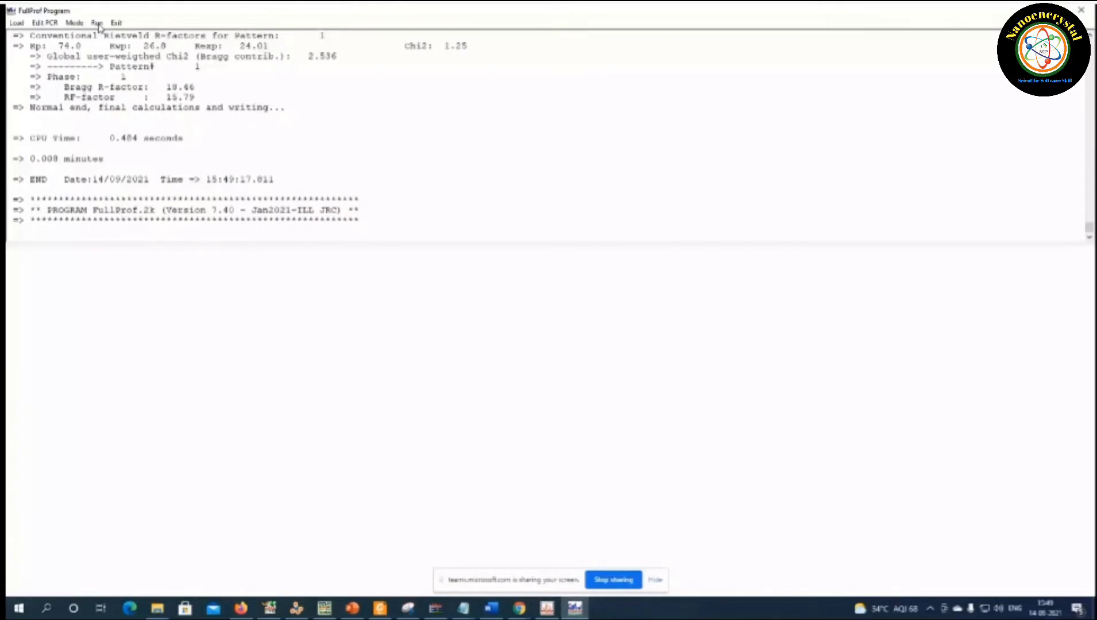
pyautogui.click(97, 24)
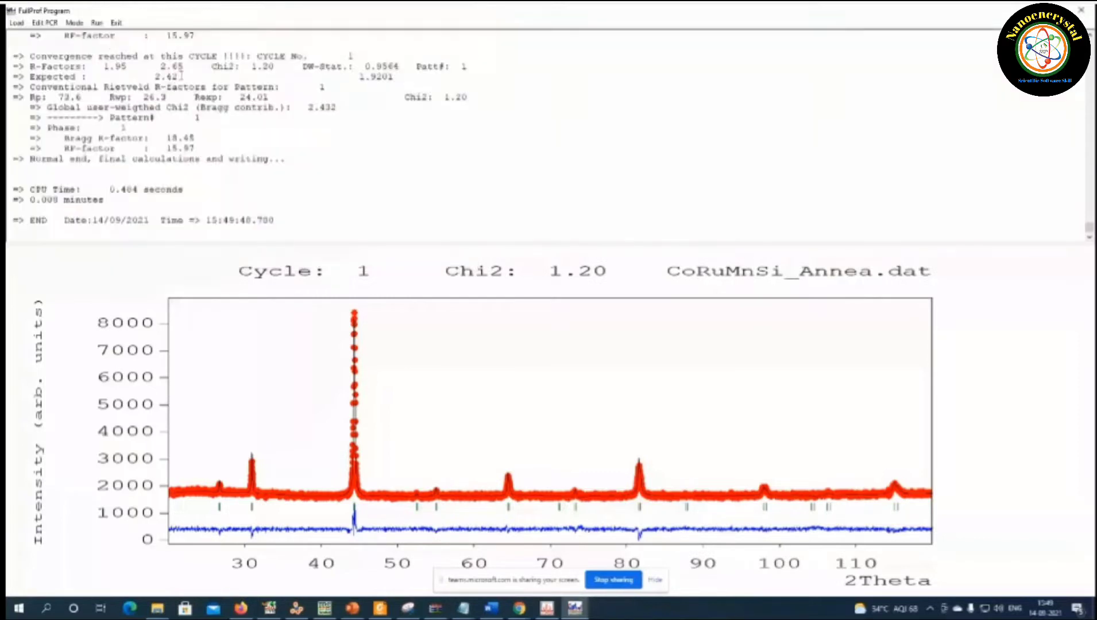
# - Run the refinement again twice and inspect the fit of the low-angle peaks near 27° and 31°
pyautogui.click(97, 23)
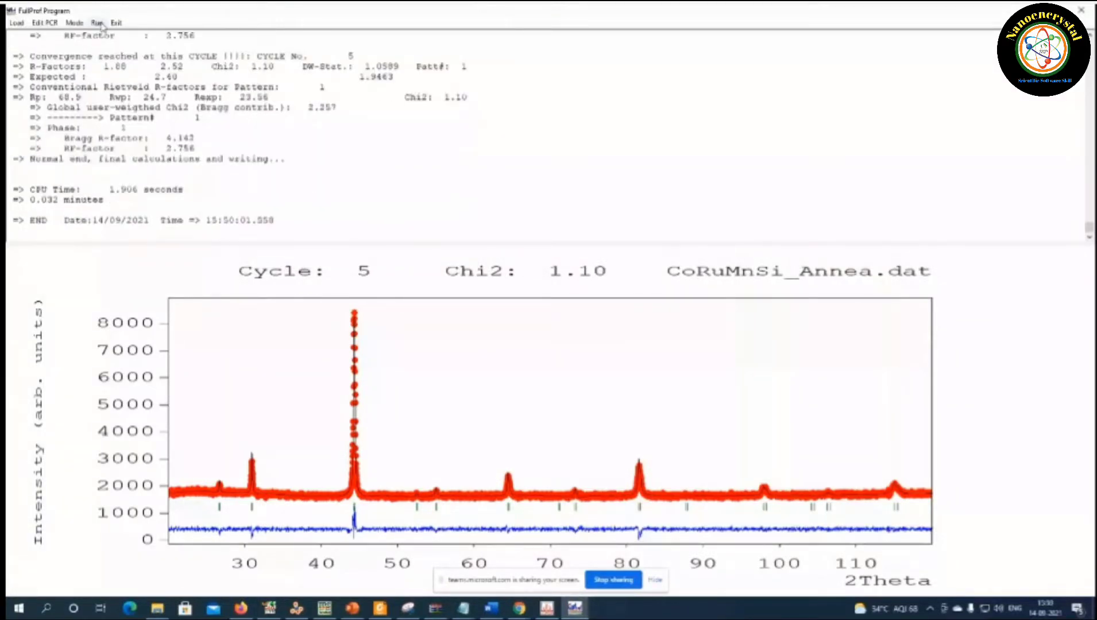
pyautogui.click(98, 23)
pyautogui.moveTo(195, 437); pyautogui.dragTo(279, 512)
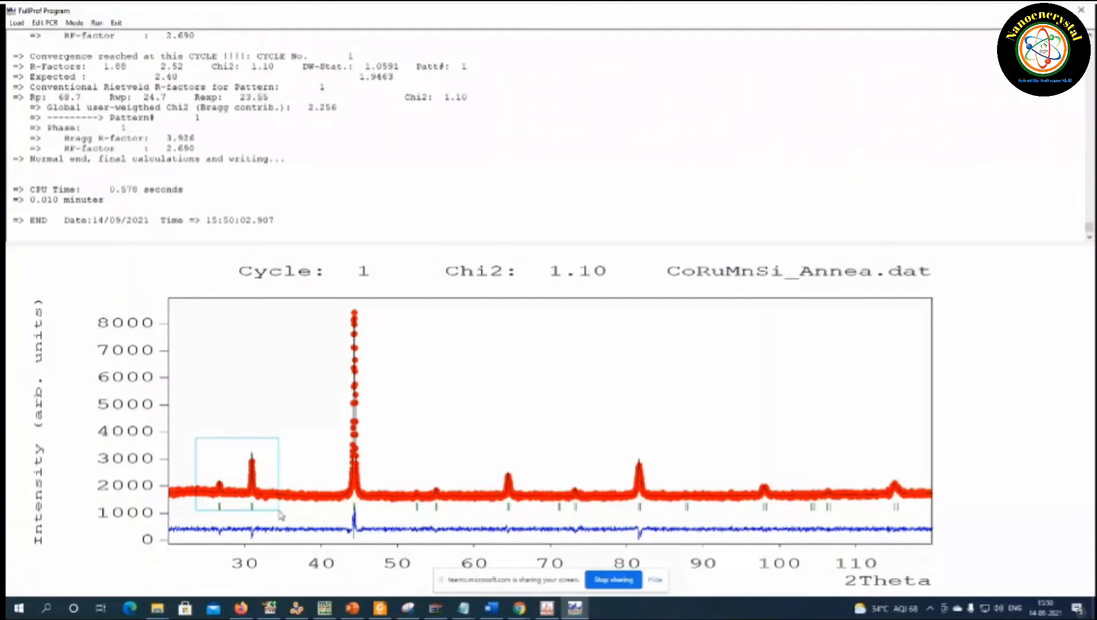
pyautogui.rightClick(497, 414)
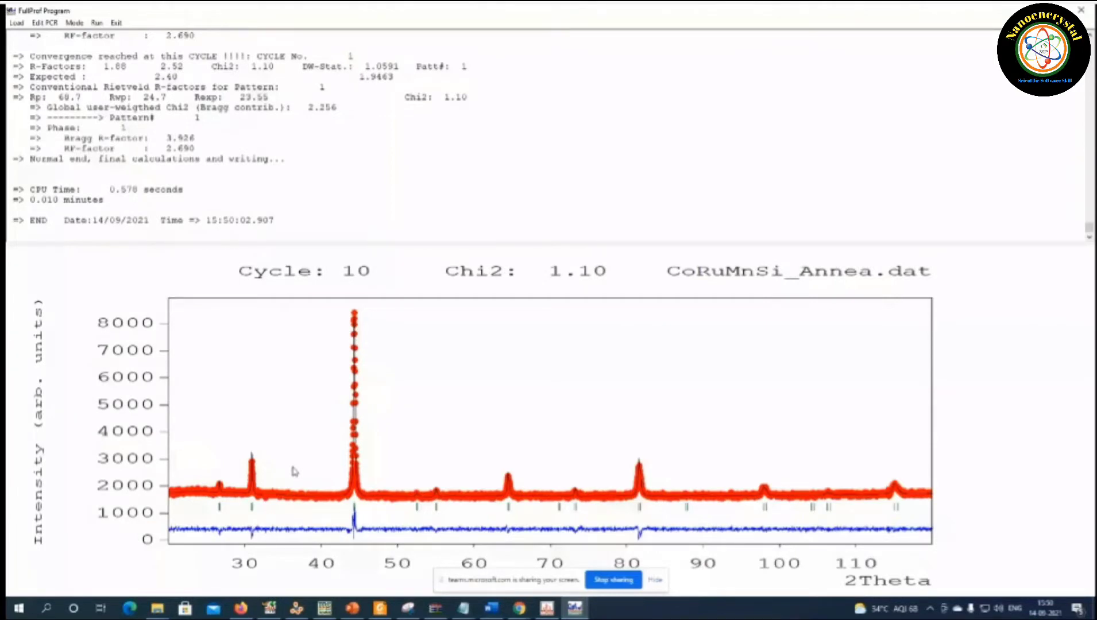
pyautogui.moveTo(241, 442); pyautogui.dragTo(256, 496)
# - Enable refinement of the isotropic thermal factor B for the Si atom, save the PCR file and rerun the refinement
pyautogui.click(53, 24)
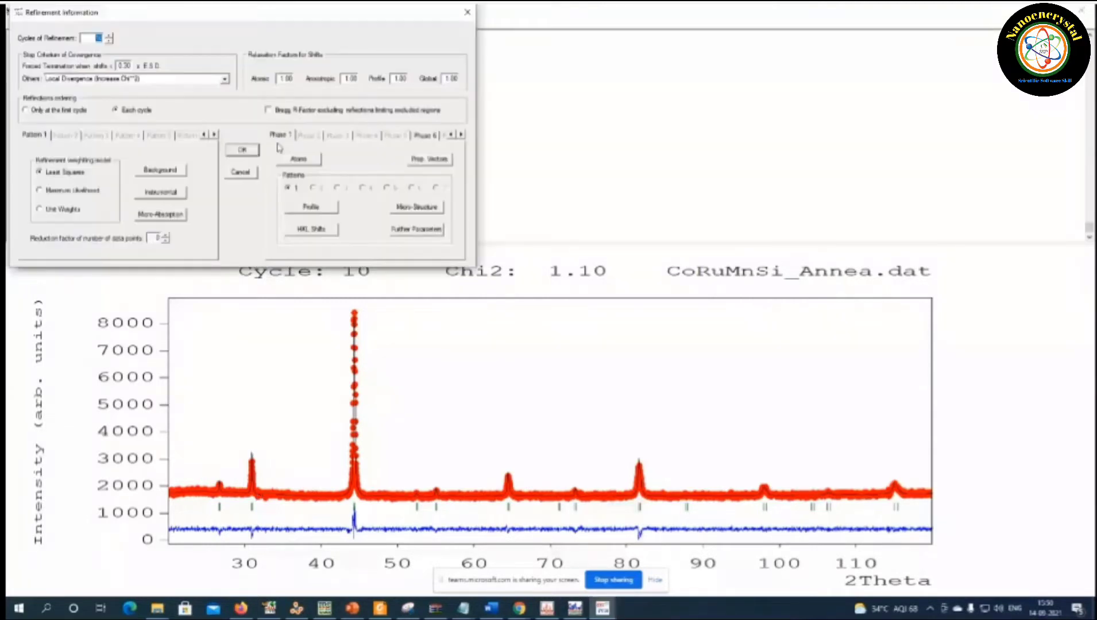
pyautogui.click(298, 158)
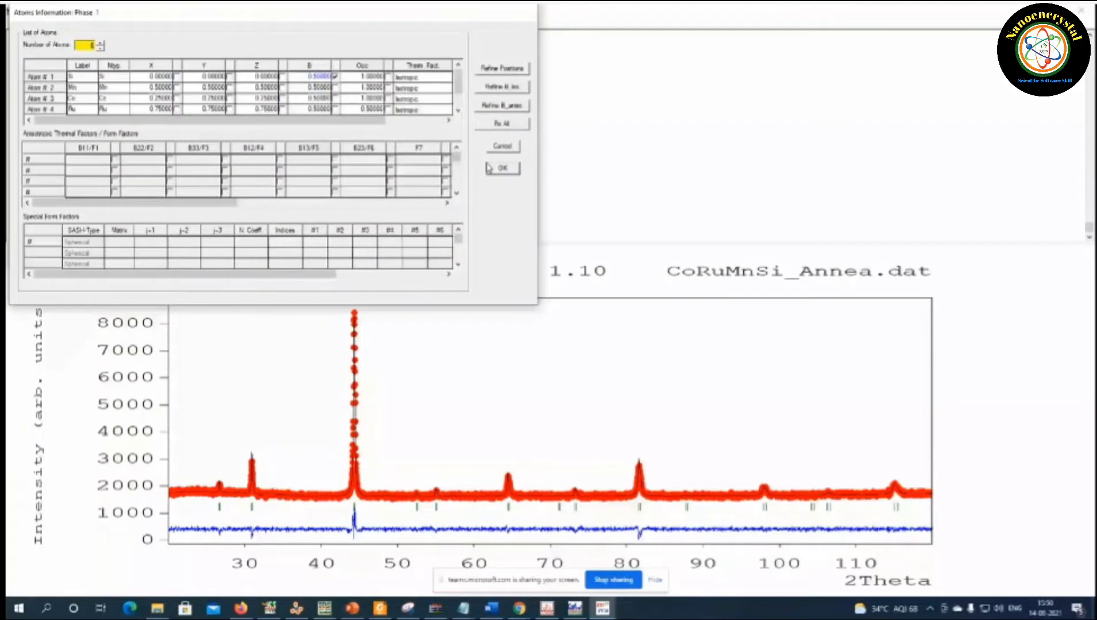
pyautogui.click(489, 168)
pyautogui.click(503, 172)
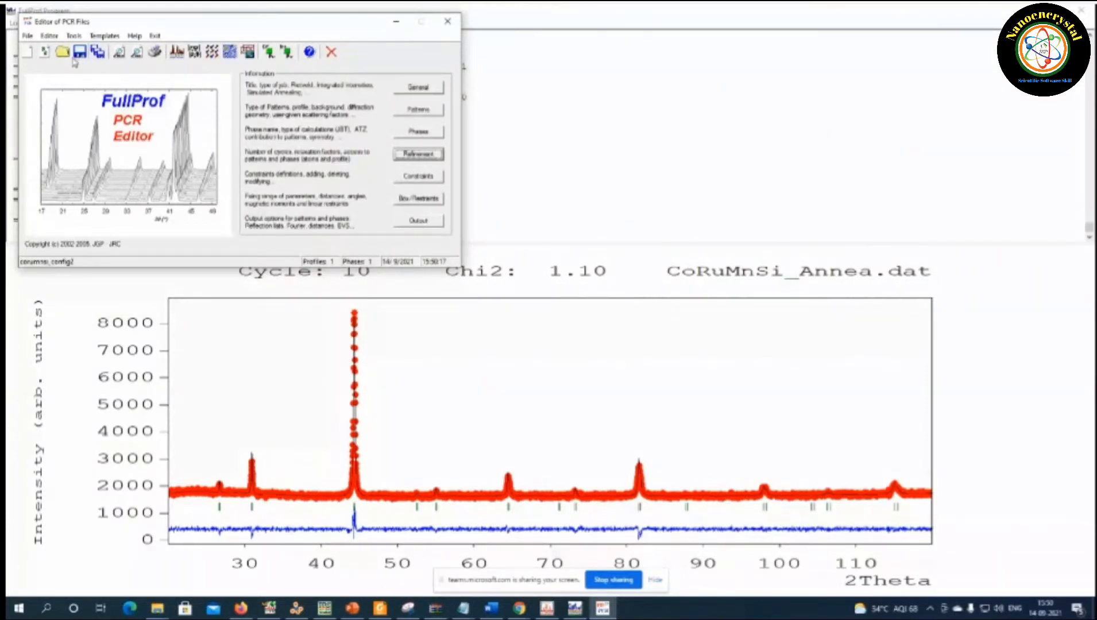
pyautogui.click(154, 36)
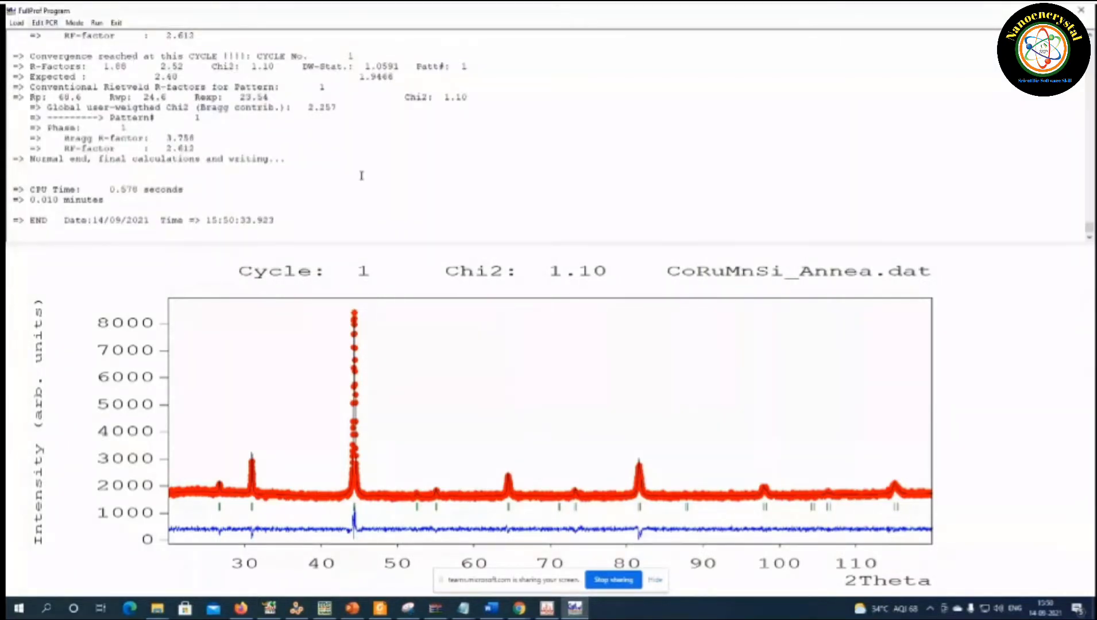
# - Refine the isotropic thermal factor B for the Mn atom instead of Si, save the PCR file and run the refinement twice
pyautogui.click(395, 181)
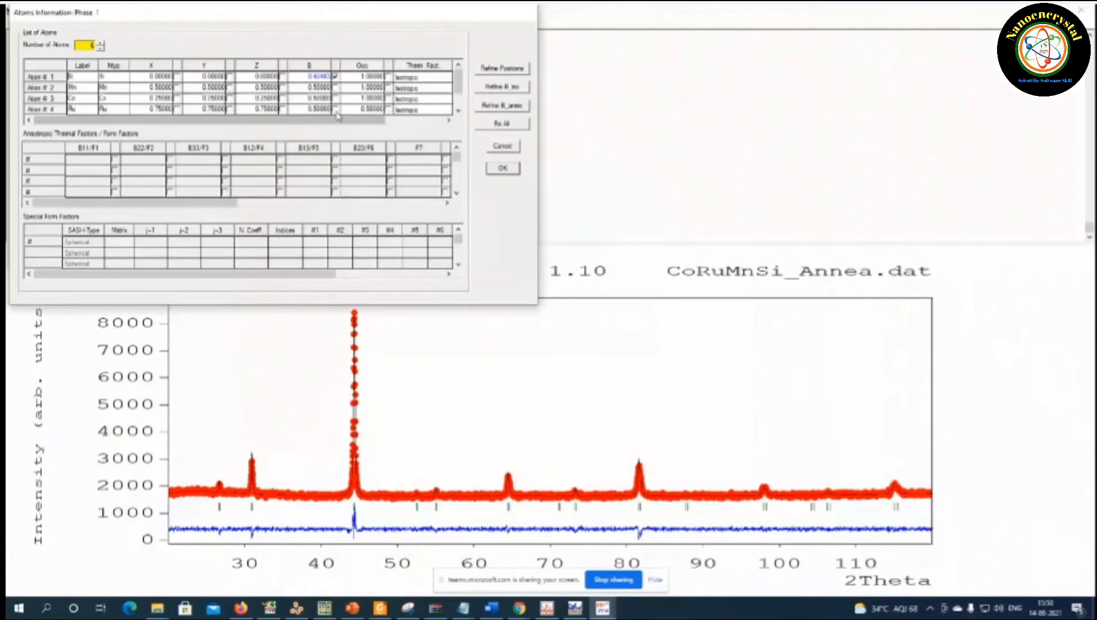
pyautogui.click(335, 78)
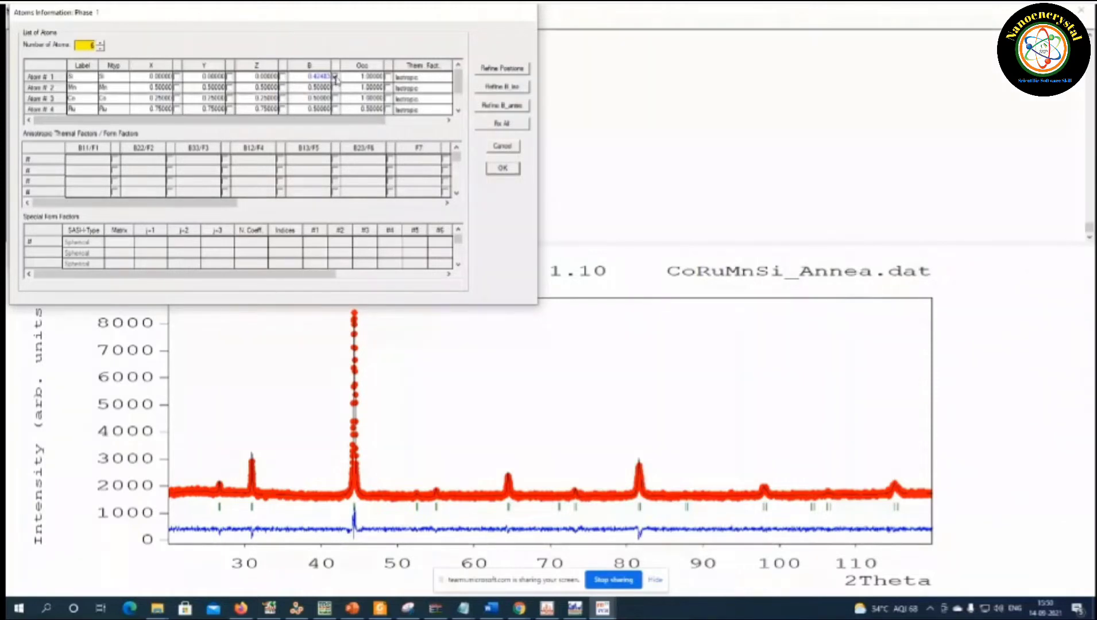
pyautogui.click(336, 88)
pyautogui.press('Return')
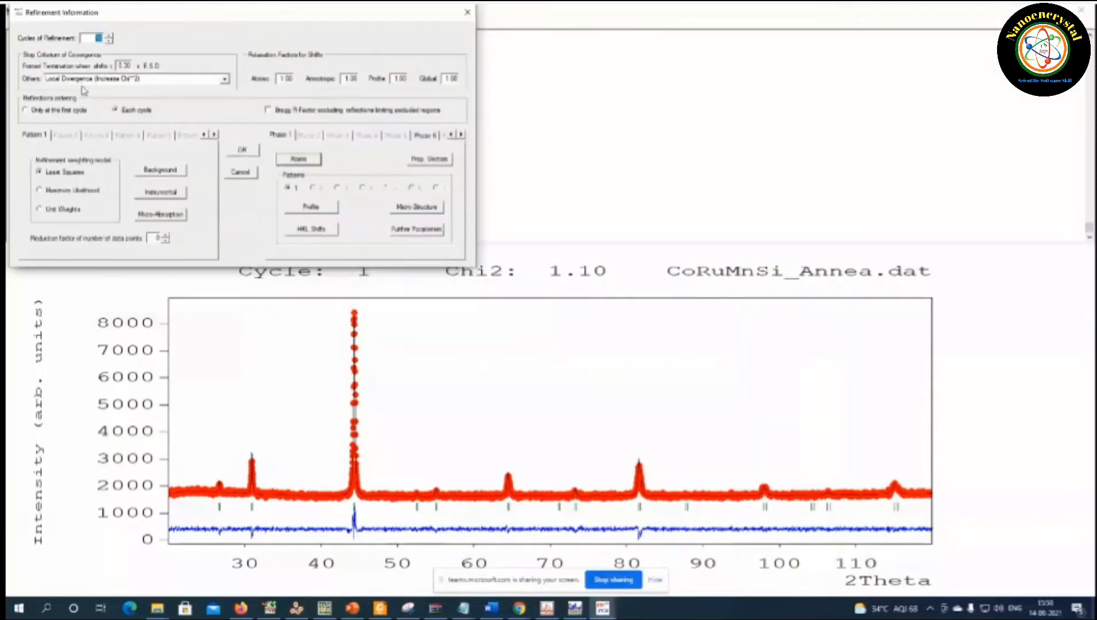
pyautogui.press('Return')
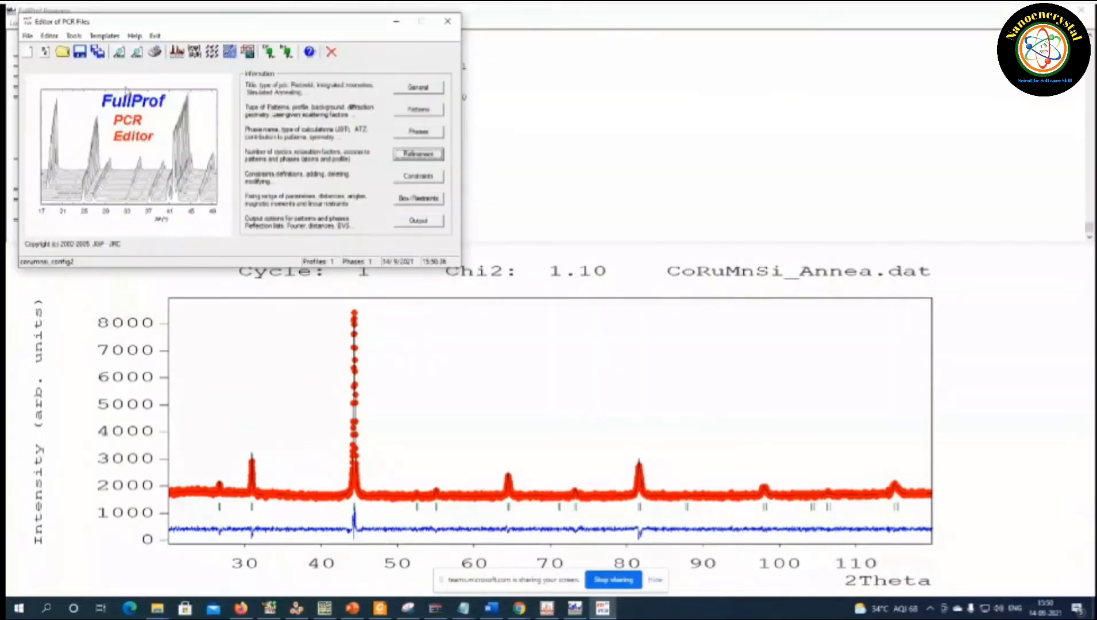
pyautogui.click(81, 53)
pyautogui.click(155, 36)
pyautogui.click(97, 23)
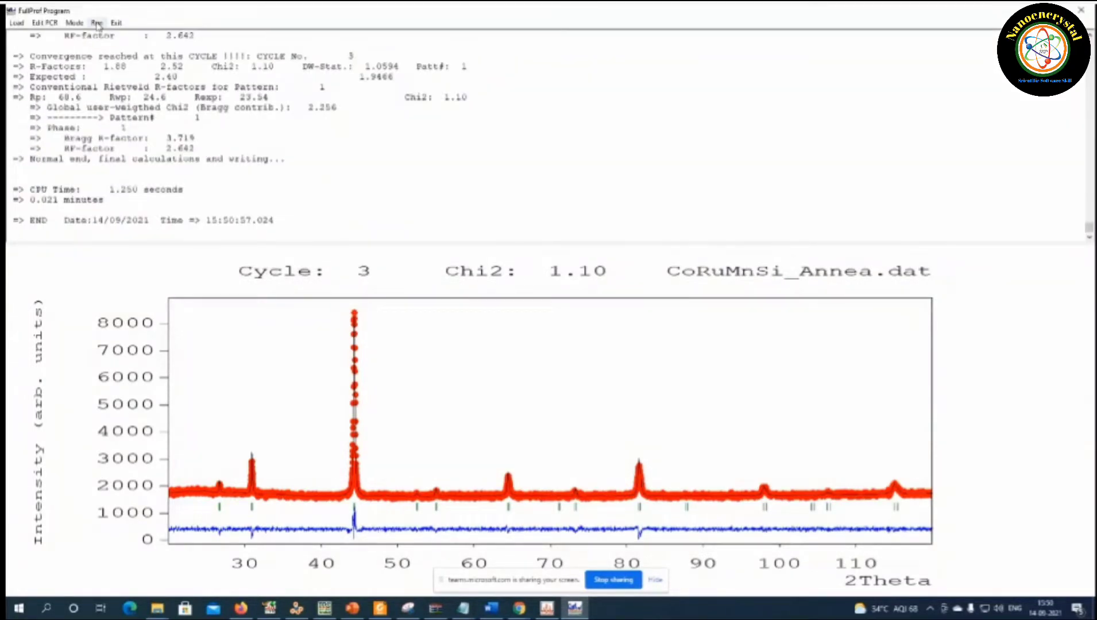
pyautogui.click(96, 23)
# - Move the thermal factor B refinement from the Mn atom to the Co atom, save the PCR file and rerun the refinement
pyautogui.click(50, 24)
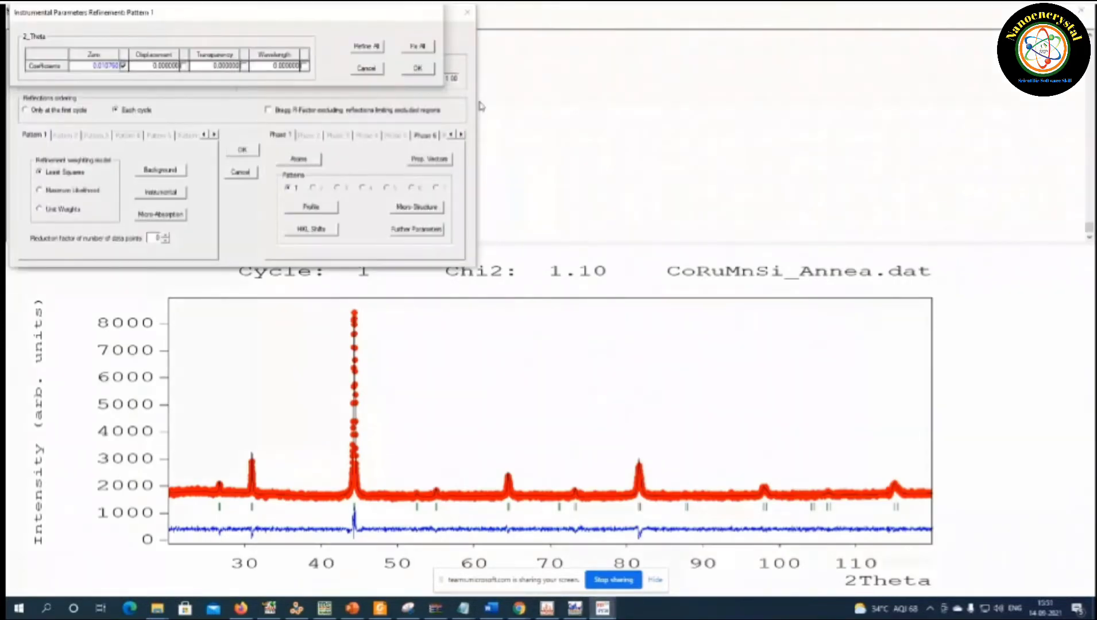
pyautogui.click(417, 69)
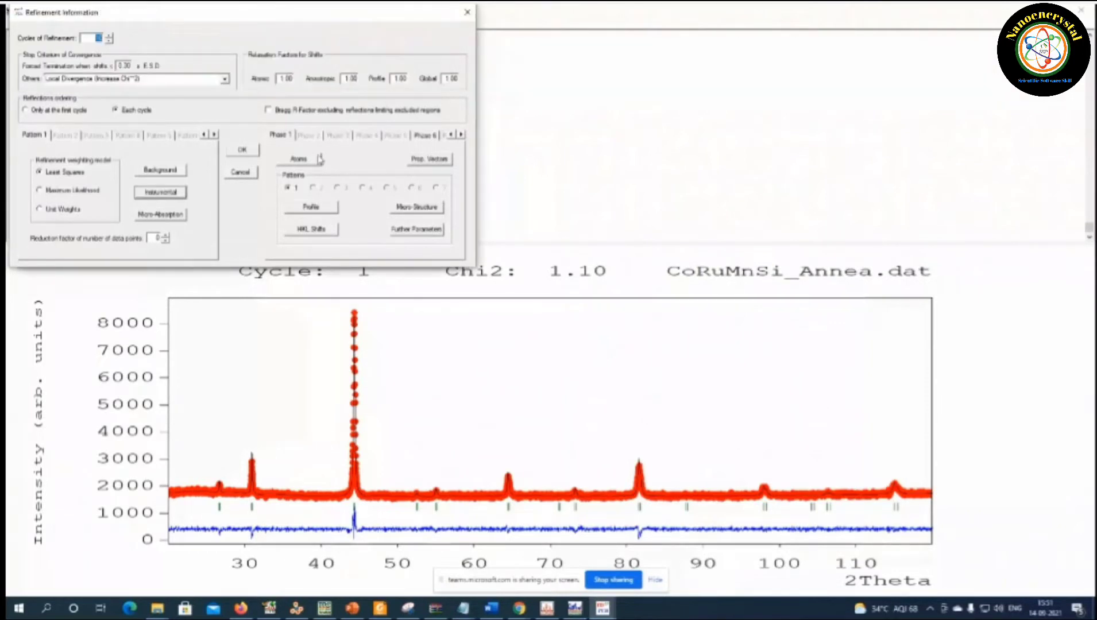
pyautogui.click(319, 159)
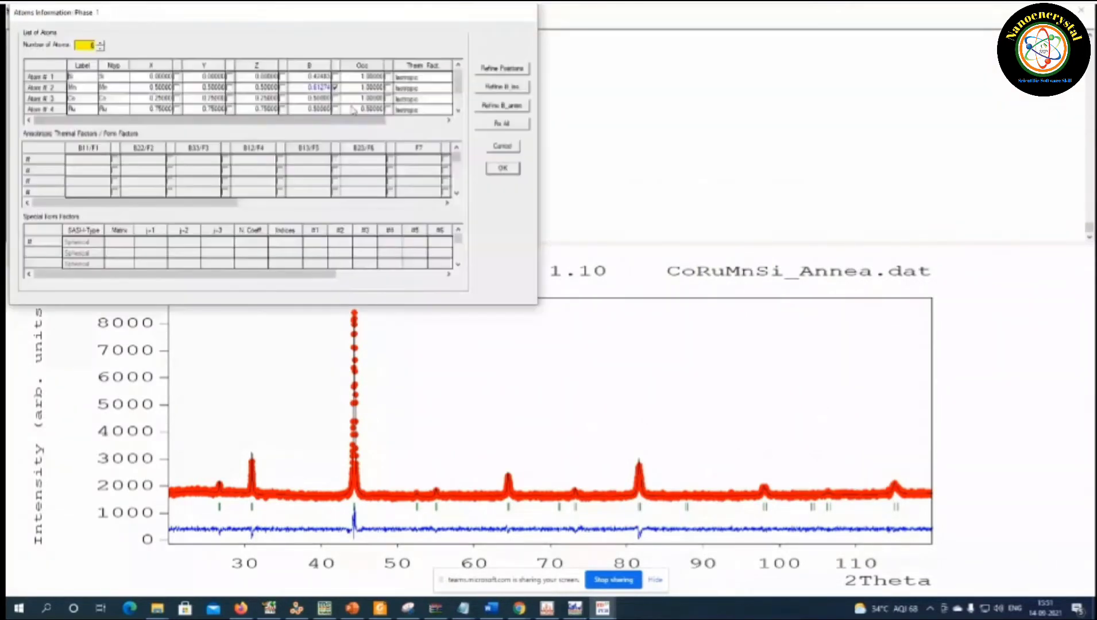
pyautogui.click(502, 167)
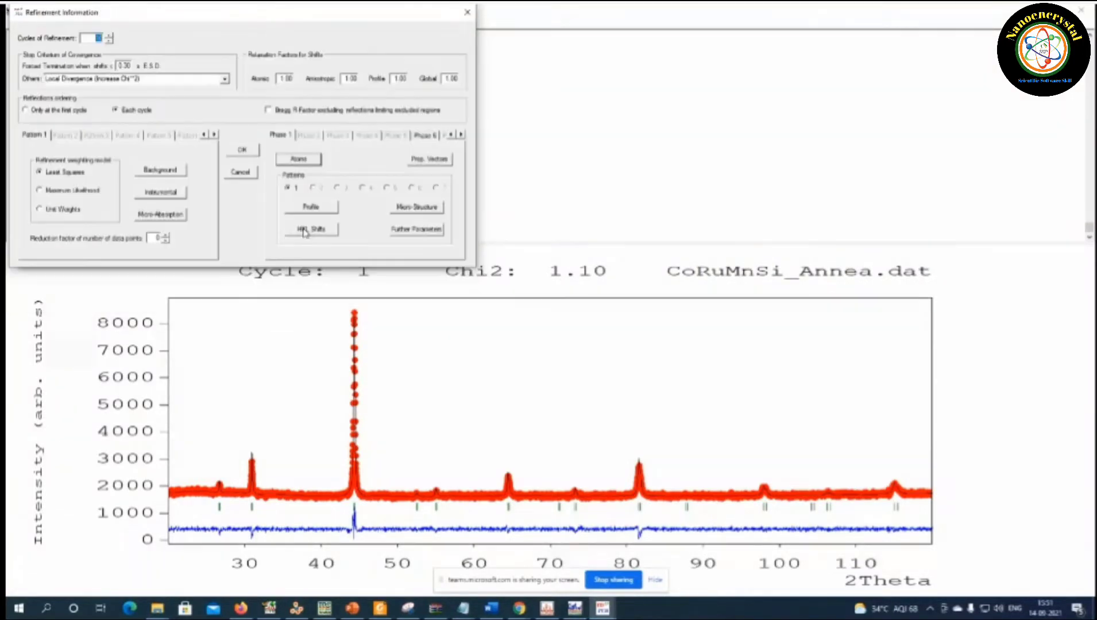
pyautogui.click(245, 152)
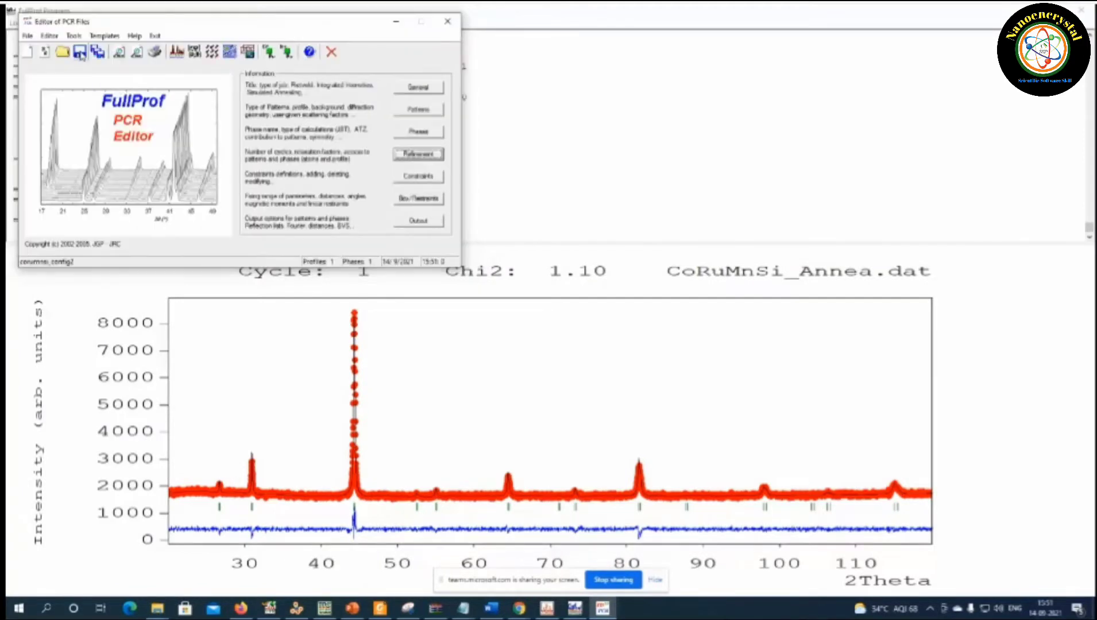
pyautogui.click(331, 52)
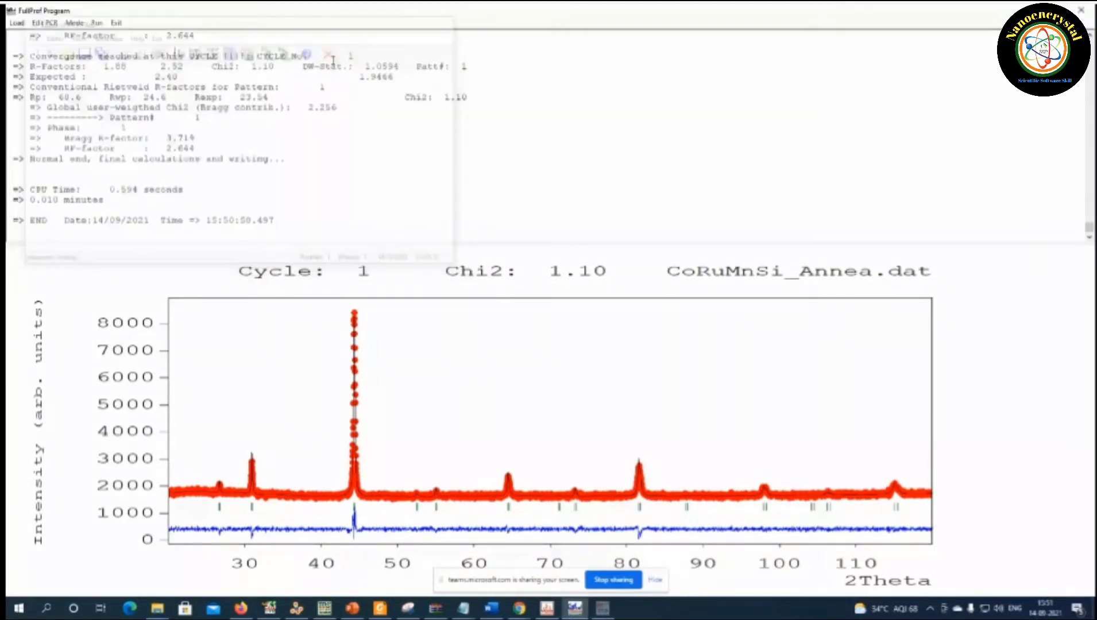
pyautogui.click(98, 23)
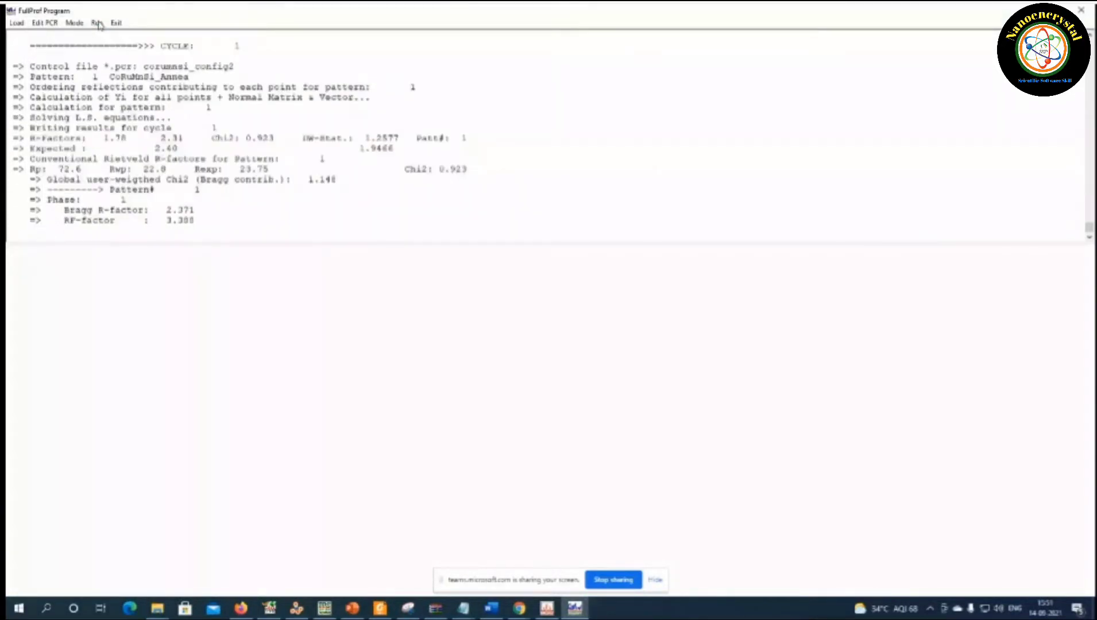
# - Refine the thermal factor B for the Ru atom instead of Co, rerun the refinement and inspect the main peak near 44.4°
pyautogui.click(45, 23)
pyautogui.click(412, 160)
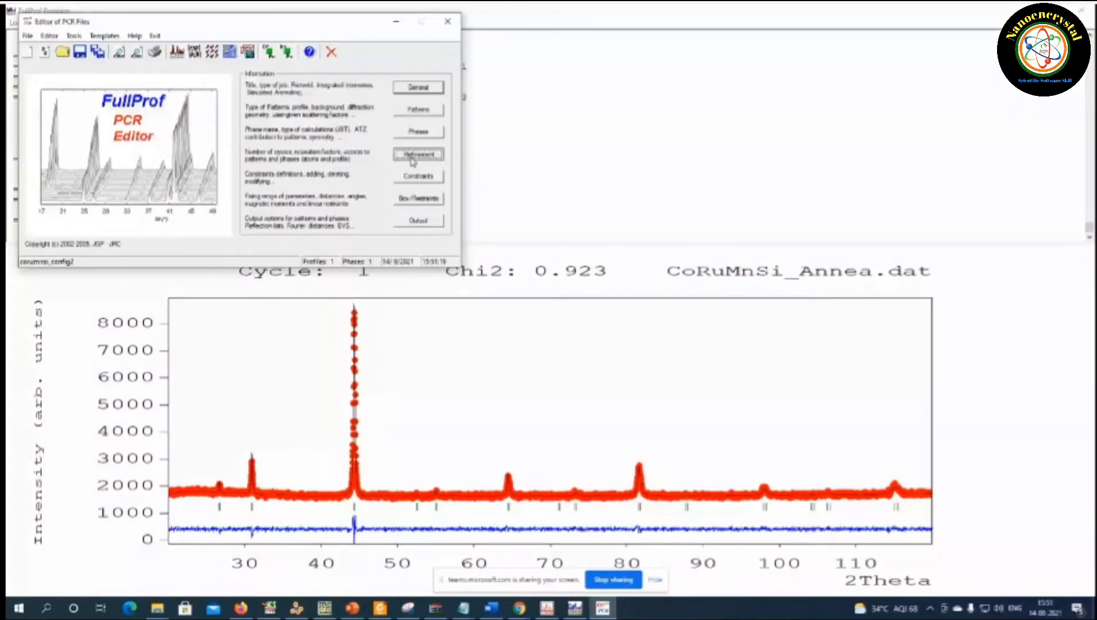
pyautogui.click(336, 109)
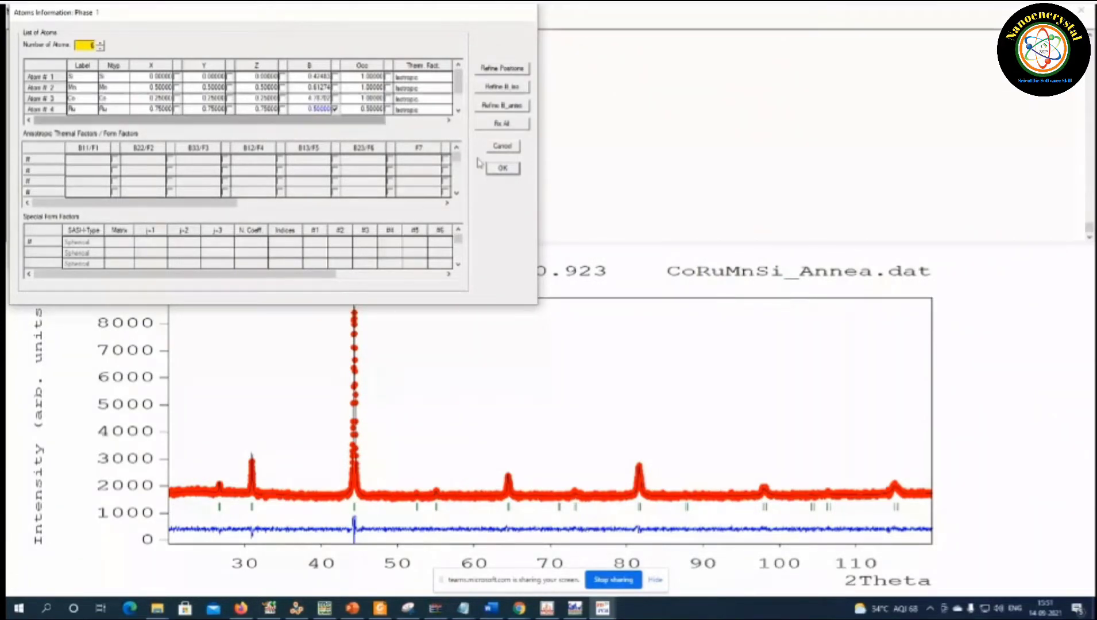
pyautogui.click(502, 168)
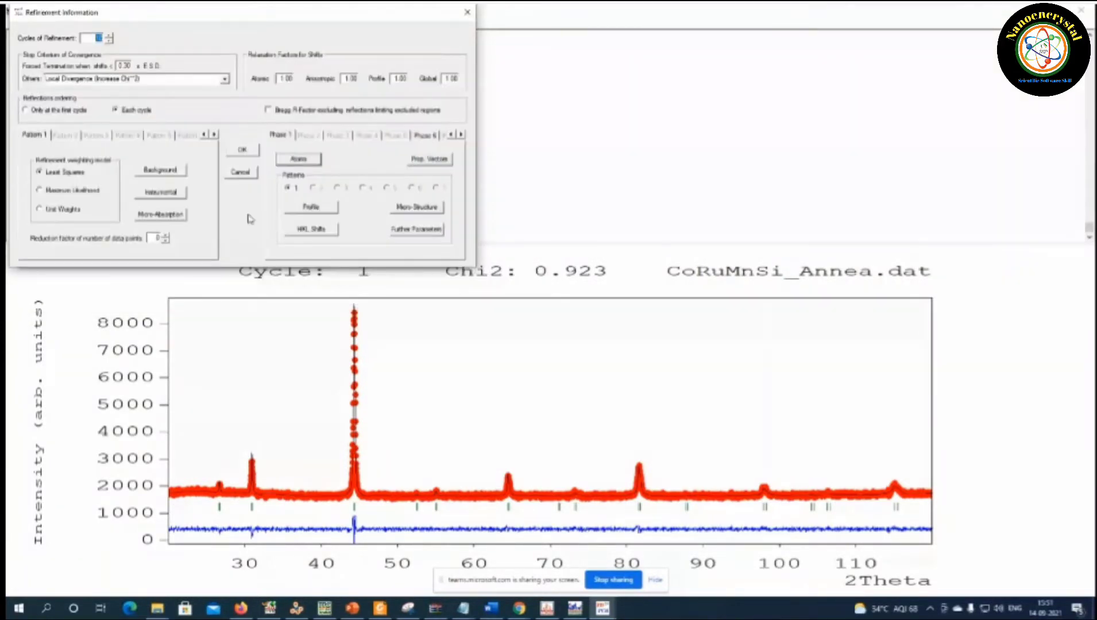
pyautogui.click(242, 150)
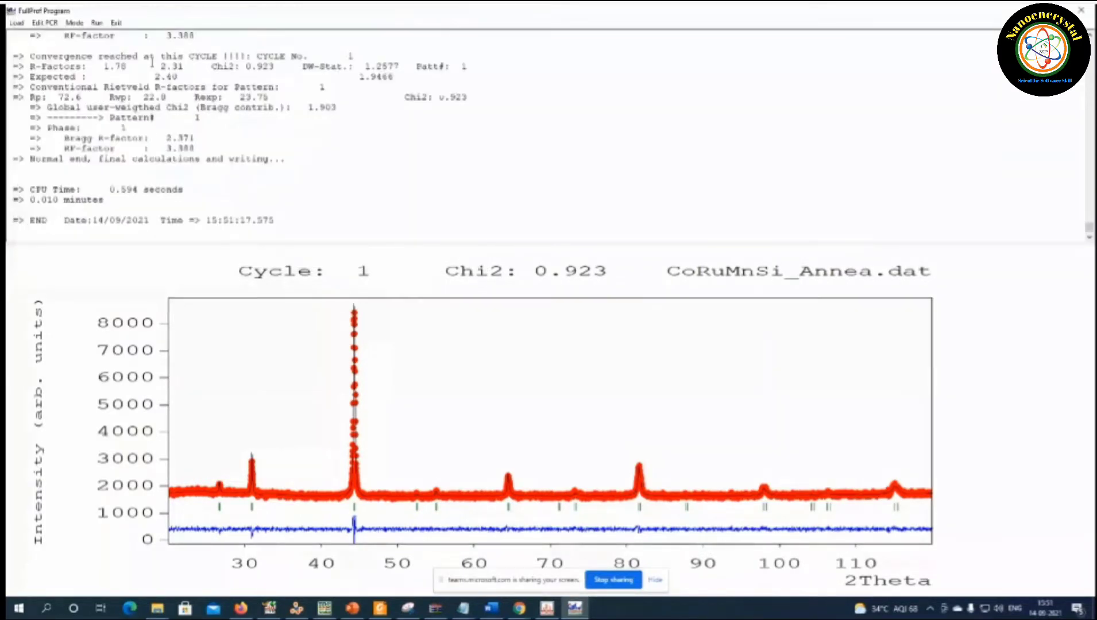
pyautogui.click(97, 23)
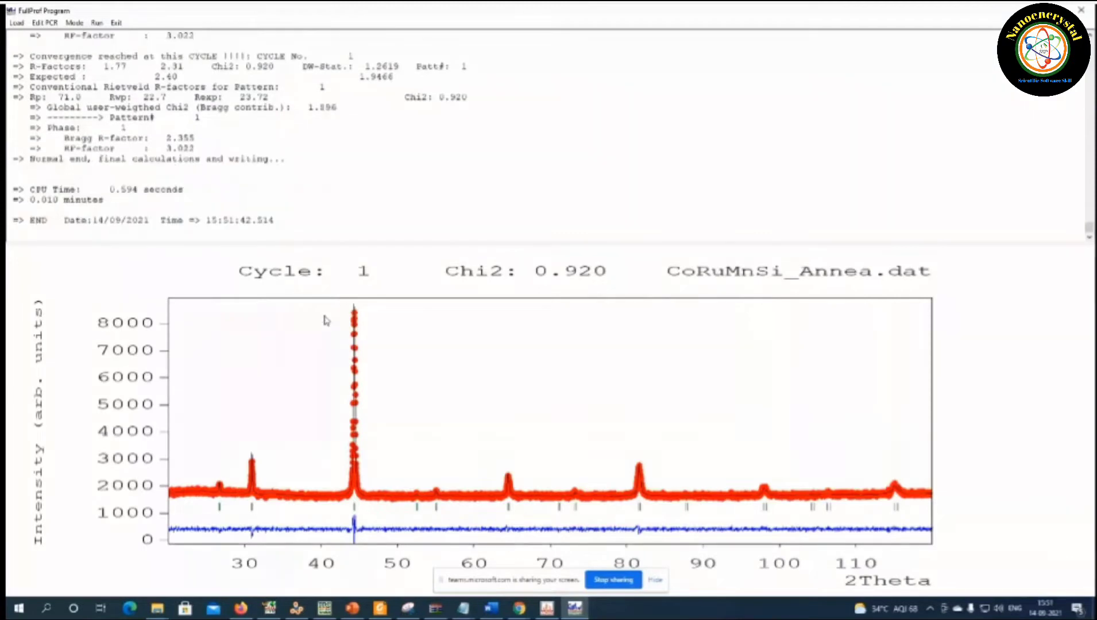
pyautogui.moveTo(326, 316); pyautogui.dragTo(392, 439)
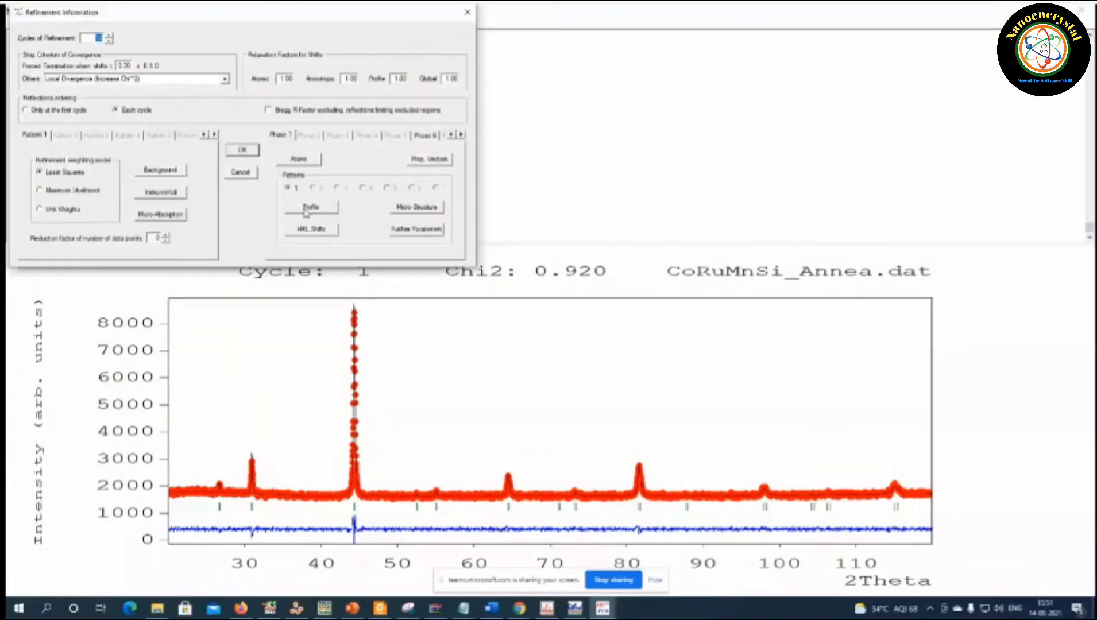
# - Refine the Eta_0 shape parameter instead of the atomic B factors with fewer cycles, save the PCR file and rerun the refinement
pyautogui.click(310, 208)
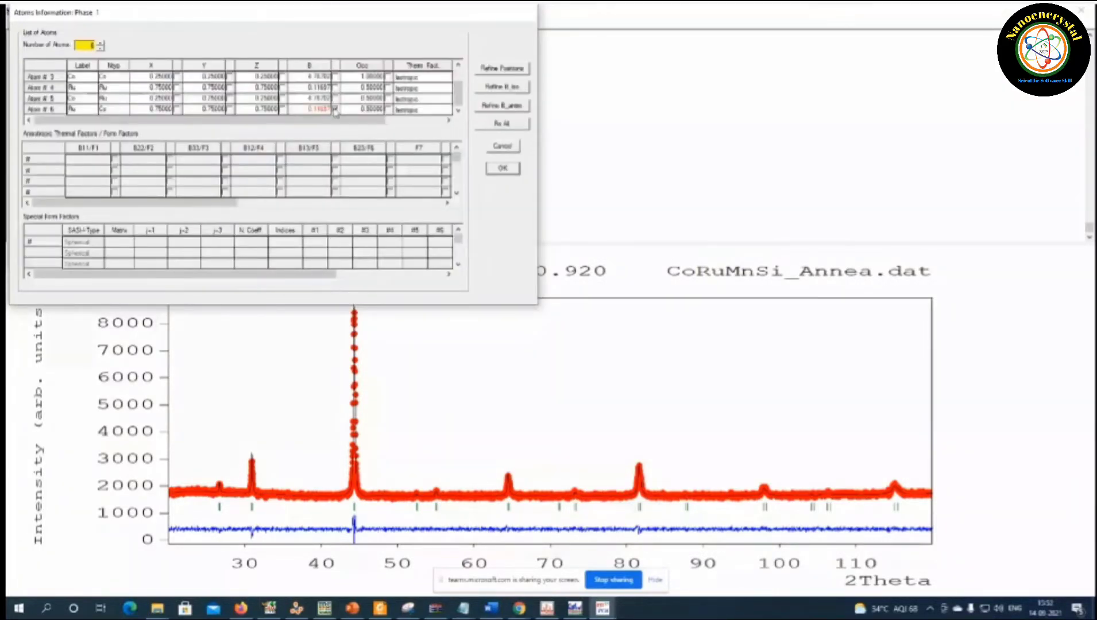
pyautogui.click(486, 168)
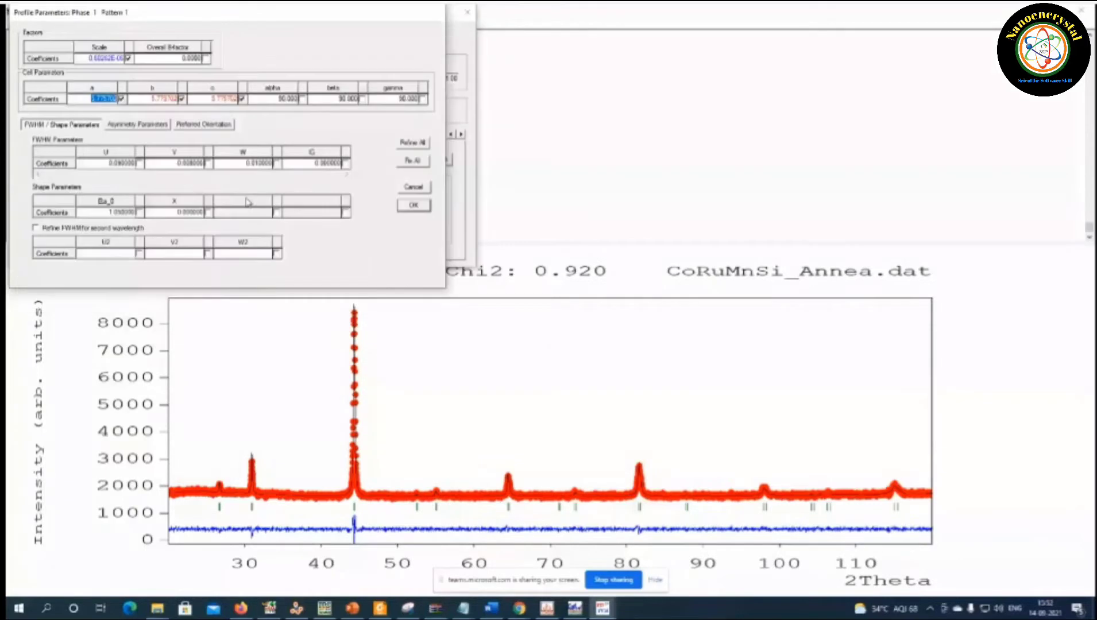
pyautogui.click(414, 205)
pyautogui.click(108, 41)
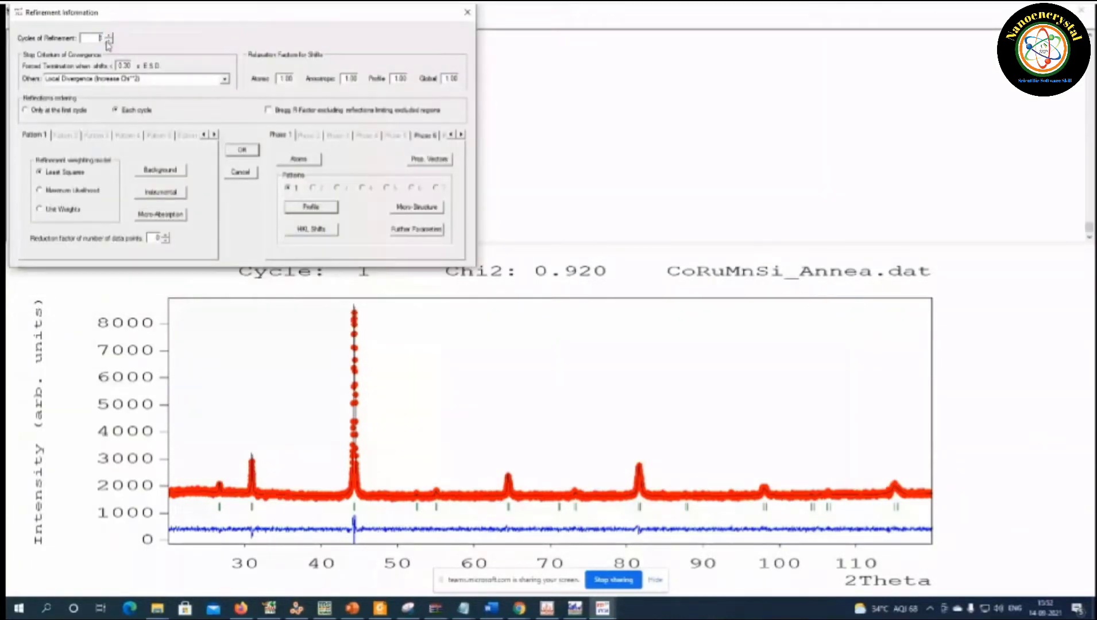
pyautogui.click(242, 150)
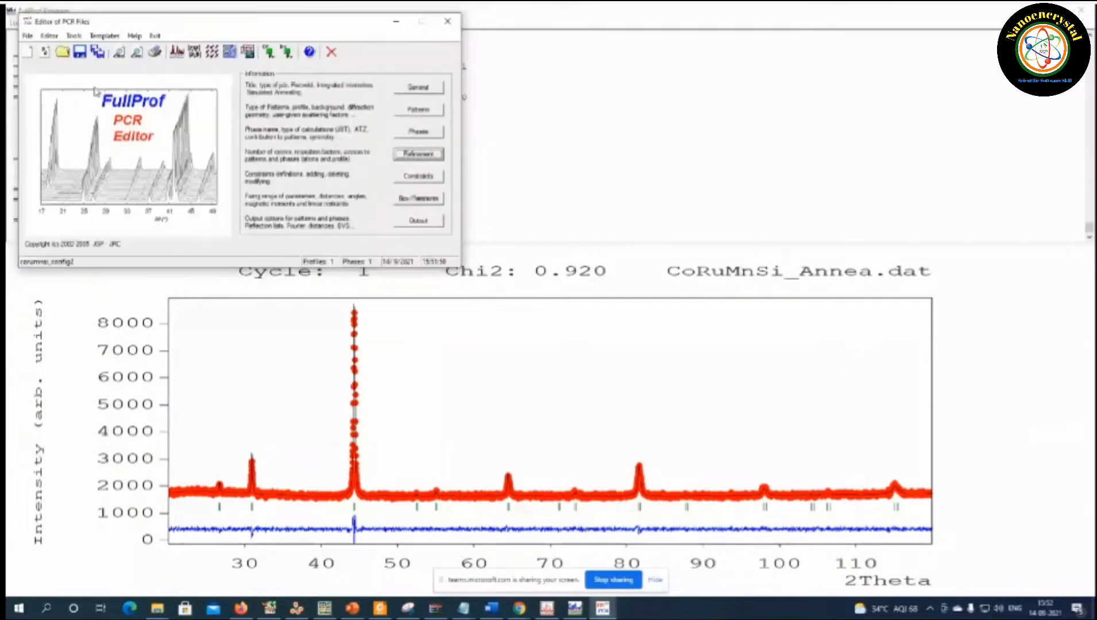
pyautogui.click(82, 53)
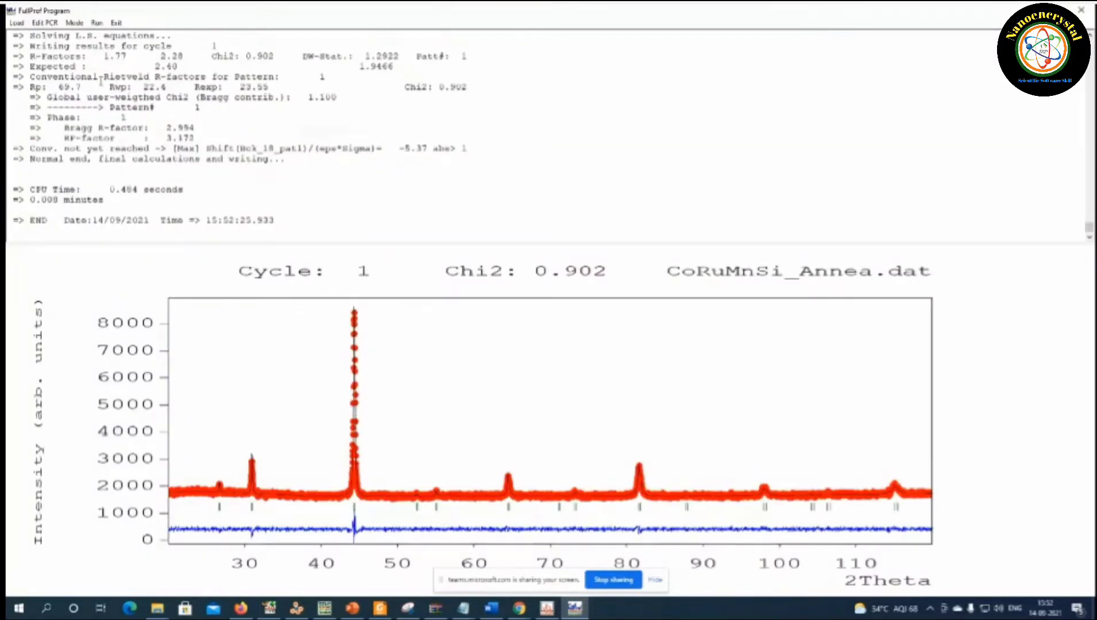
# - Stop refining the Eta_0 shape parameter in the phase 1 profile parameters and enter a fixed value for it
pyautogui.click(45, 23)
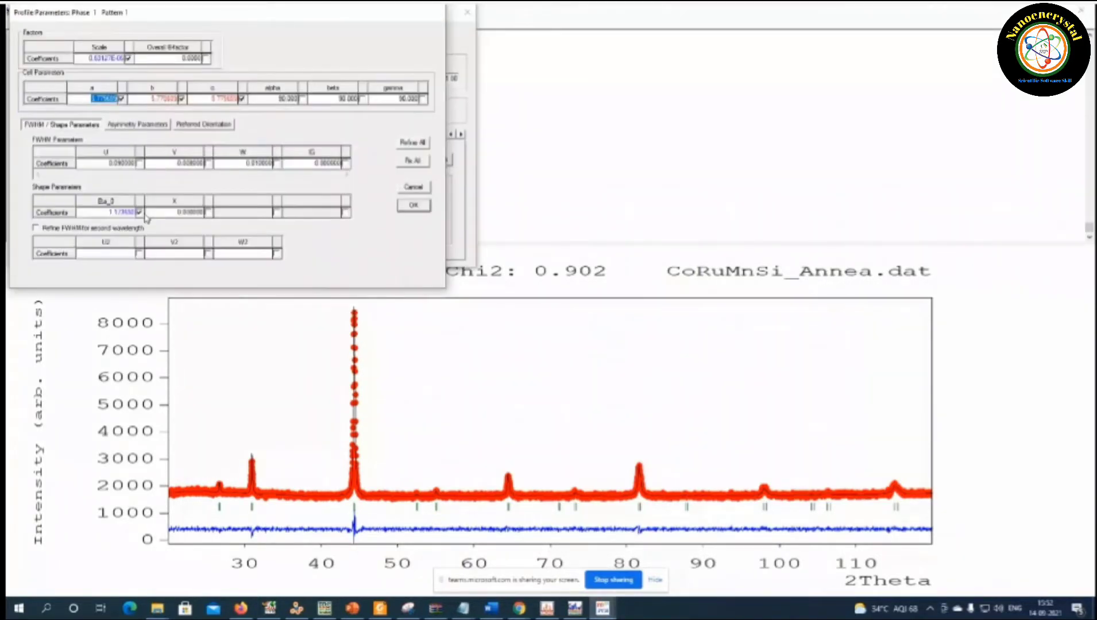
pyautogui.click(140, 212)
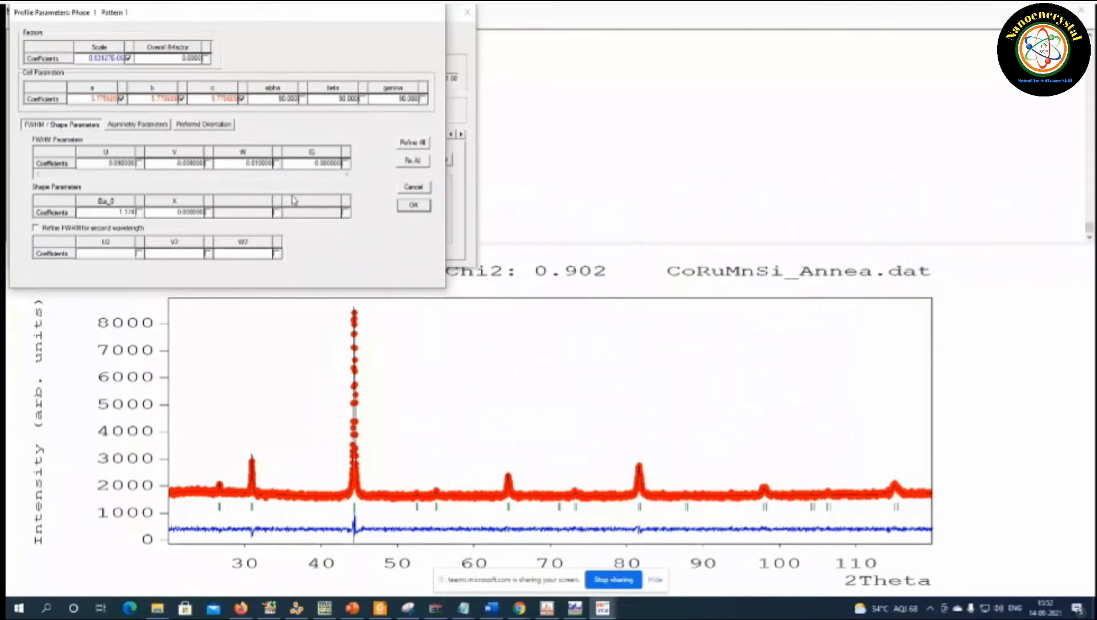
# - Set the phase 1 preferred orientation direction to h = 2, k = 0, l = 0
pyautogui.click(209, 126)
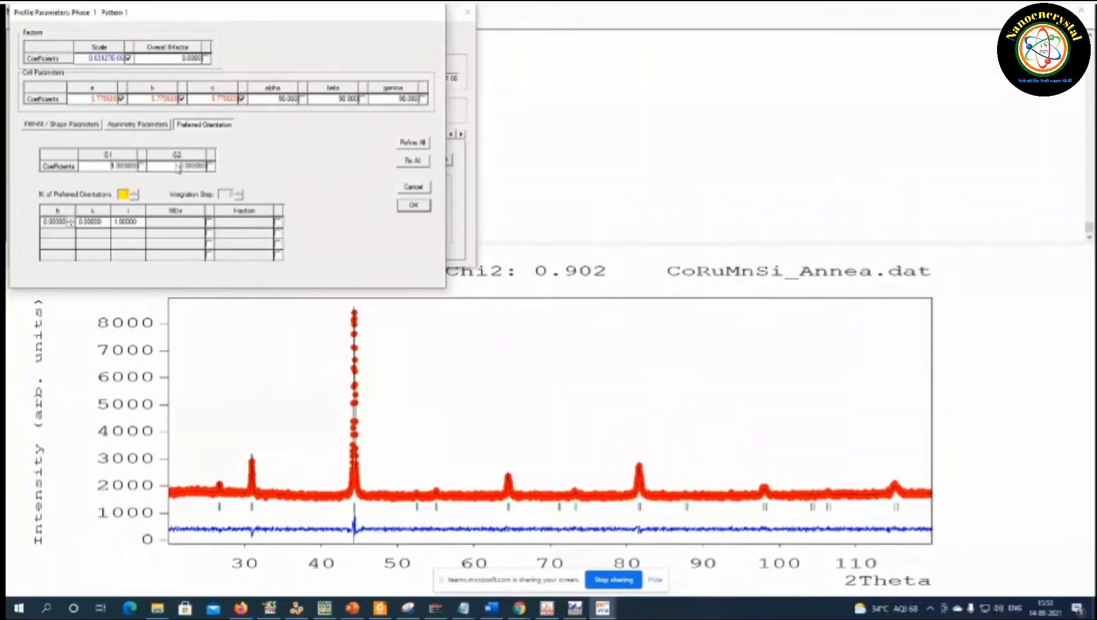
pyautogui.moveTo(178, 167); pyautogui.dragTo(203, 168)
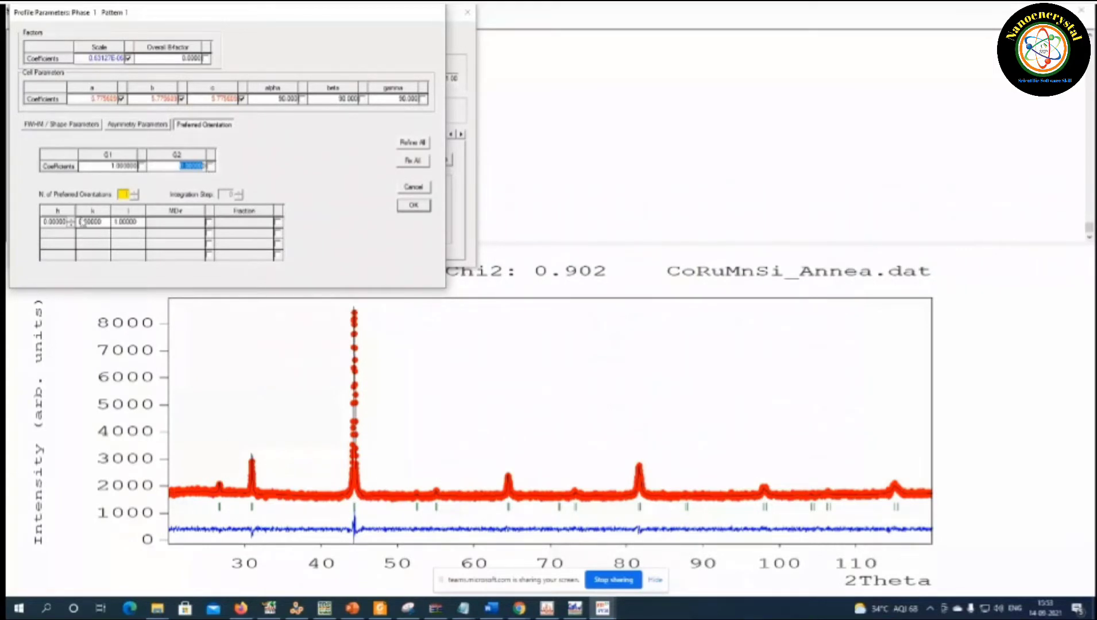
pyautogui.click(71, 223)
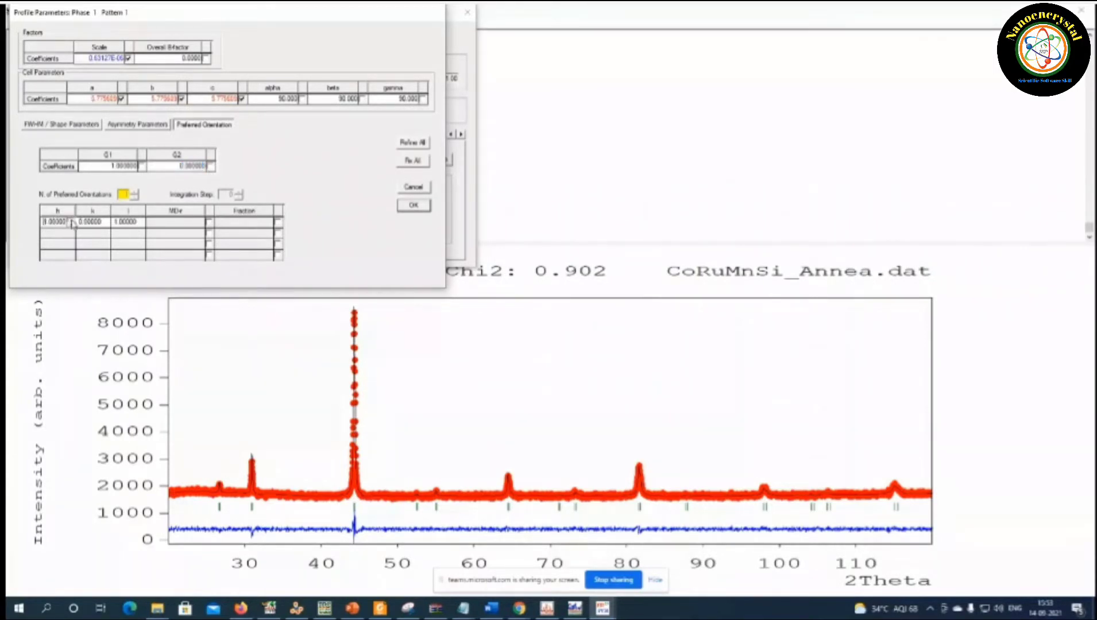
pyautogui.click(71, 221)
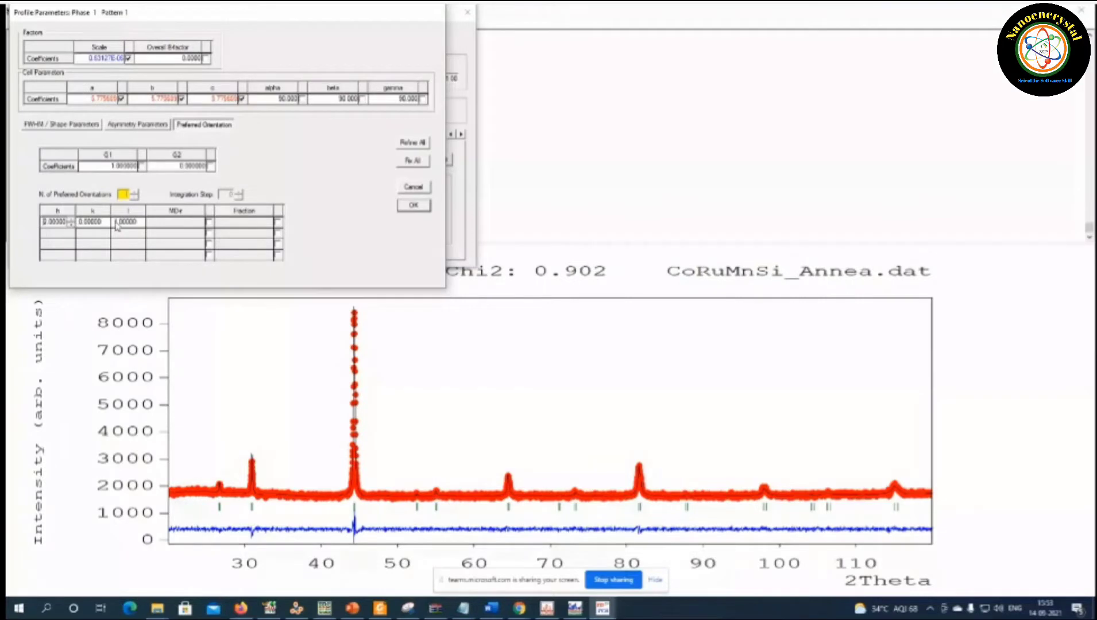
pyautogui.click(140, 224)
pyautogui.click(141, 224)
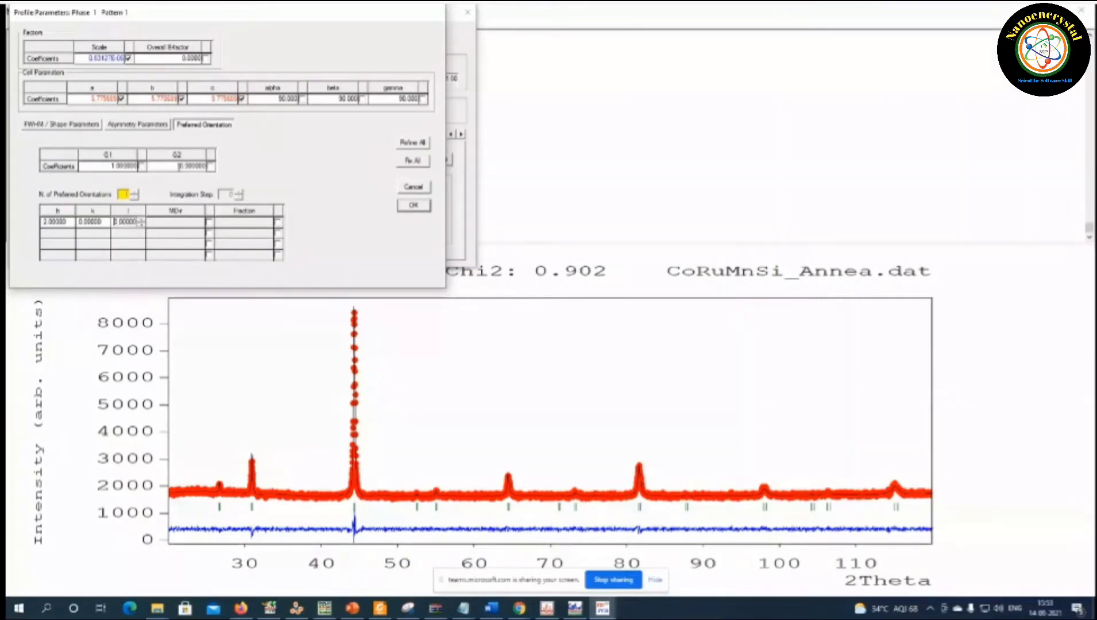
# - Try preferred orientation coefficients of 0.6 for G1 and 0.4 for G2
pyautogui.click(182, 165)
pyautogui.click(186, 166)
pyautogui.moveTo(111, 166); pyautogui.dragTo(121, 166)
pyautogui.write('0')
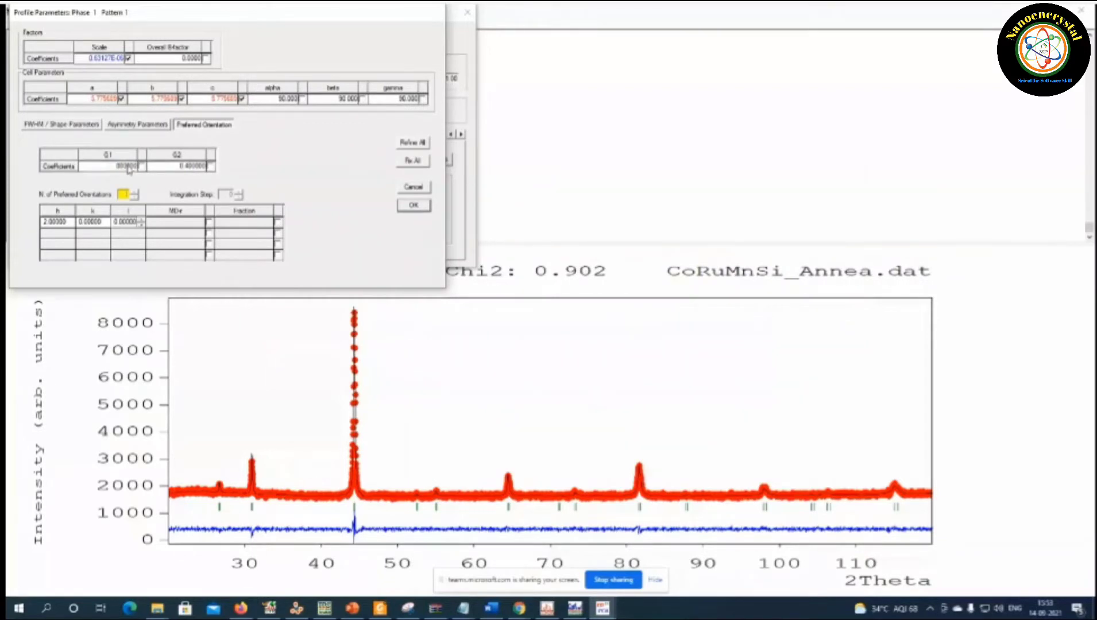
pyautogui.write('0')
pyautogui.click(165, 168)
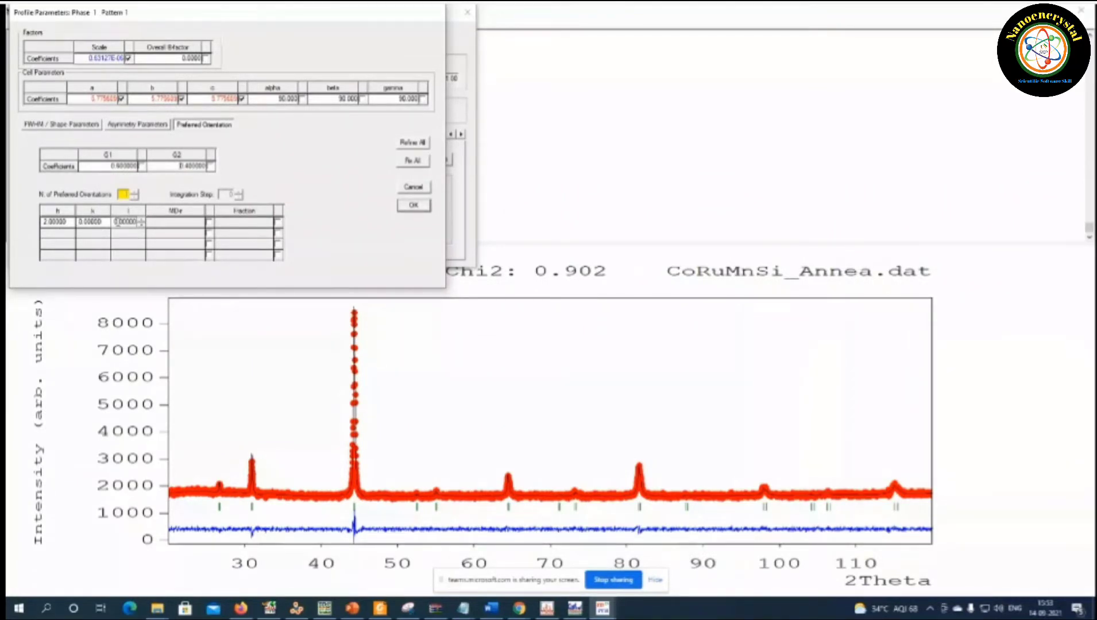
# - Set the phase 1 preferred orientation coefficients to 1 for G1 and 0 for G2 and accept the profile parameters
pyautogui.moveTo(112, 165); pyautogui.dragTo(131, 166)
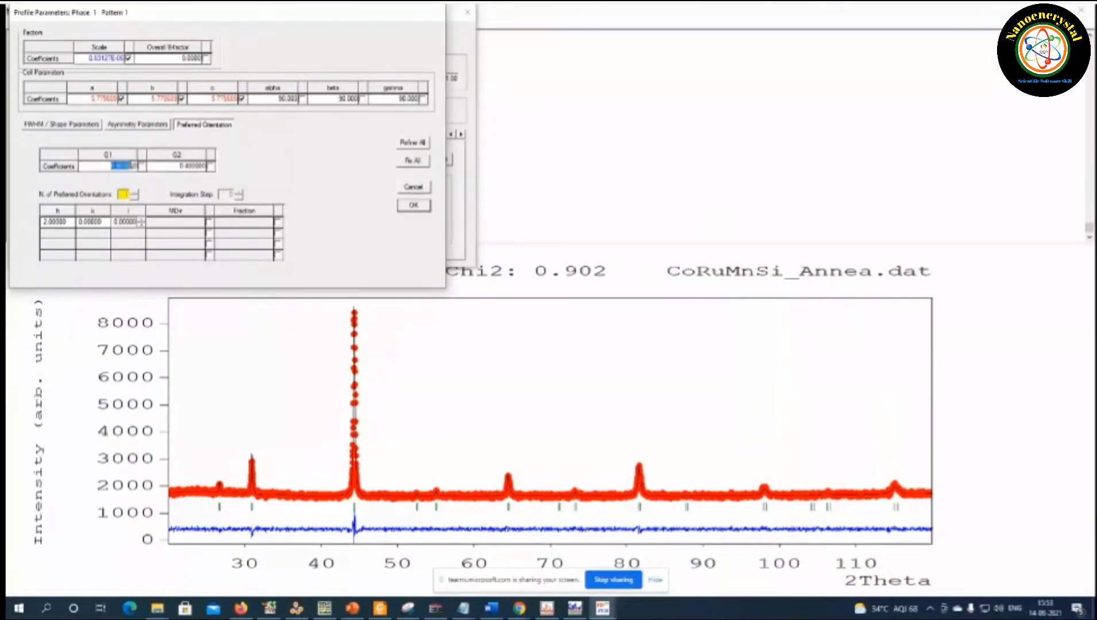
pyautogui.write('1')
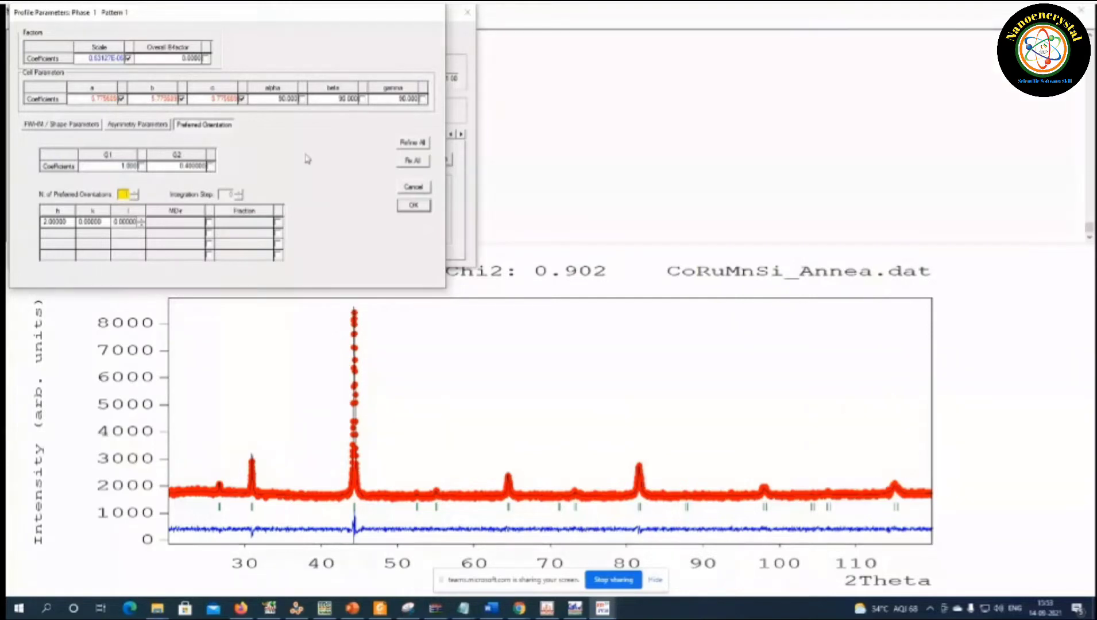
pyautogui.click(199, 166)
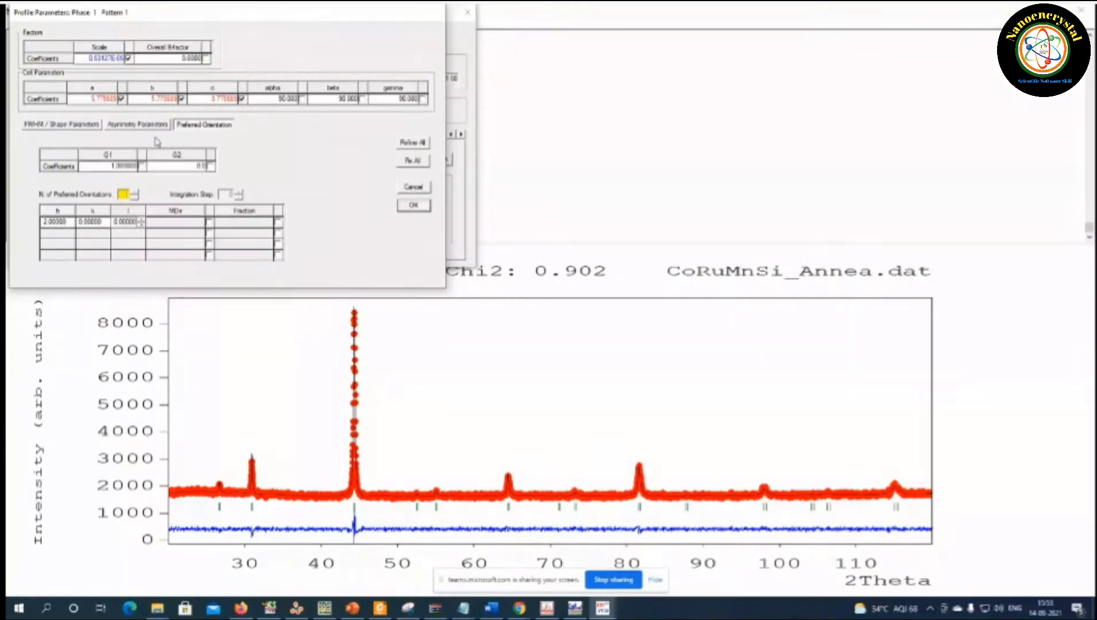
pyautogui.click(138, 125)
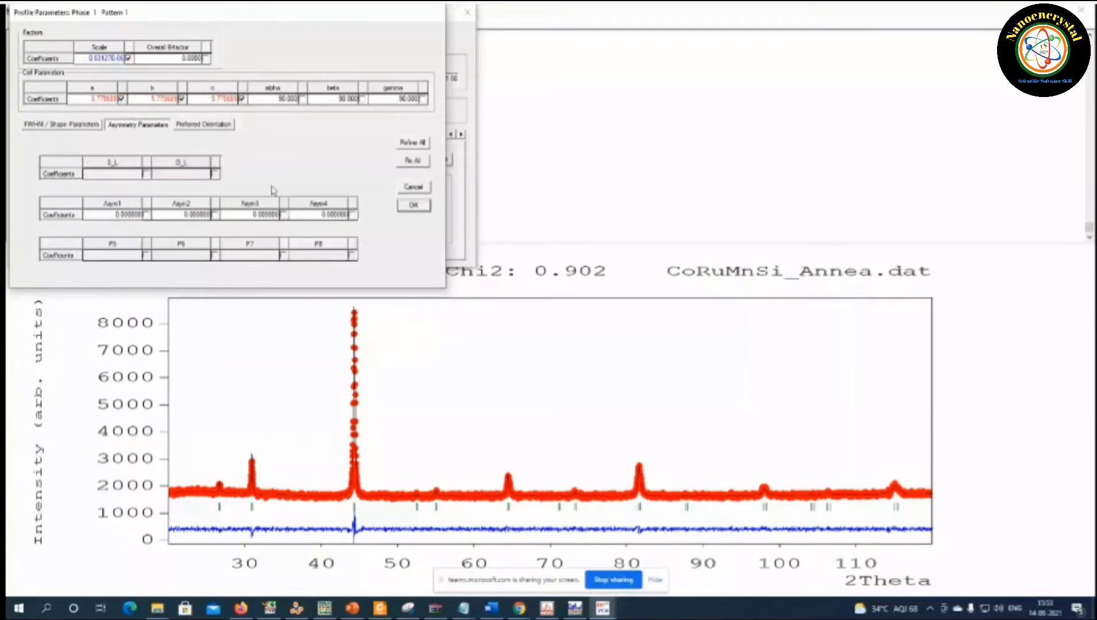
pyautogui.click(97, 126)
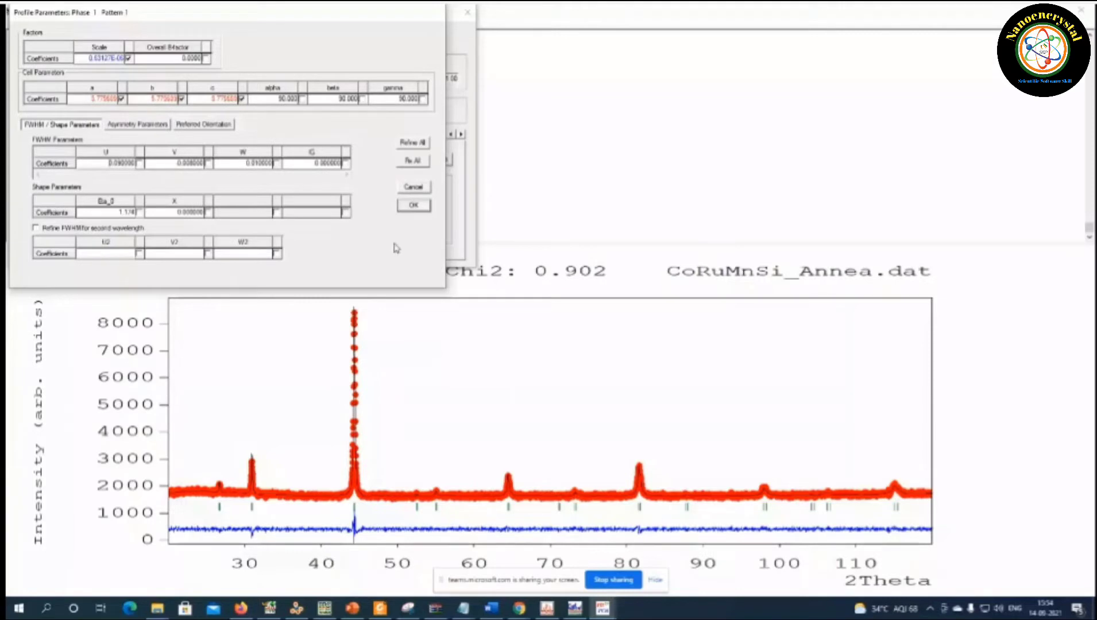
pyautogui.click(410, 206)
# - Close the refinement settings and exit the PCR editor
pyautogui.click(236, 150)
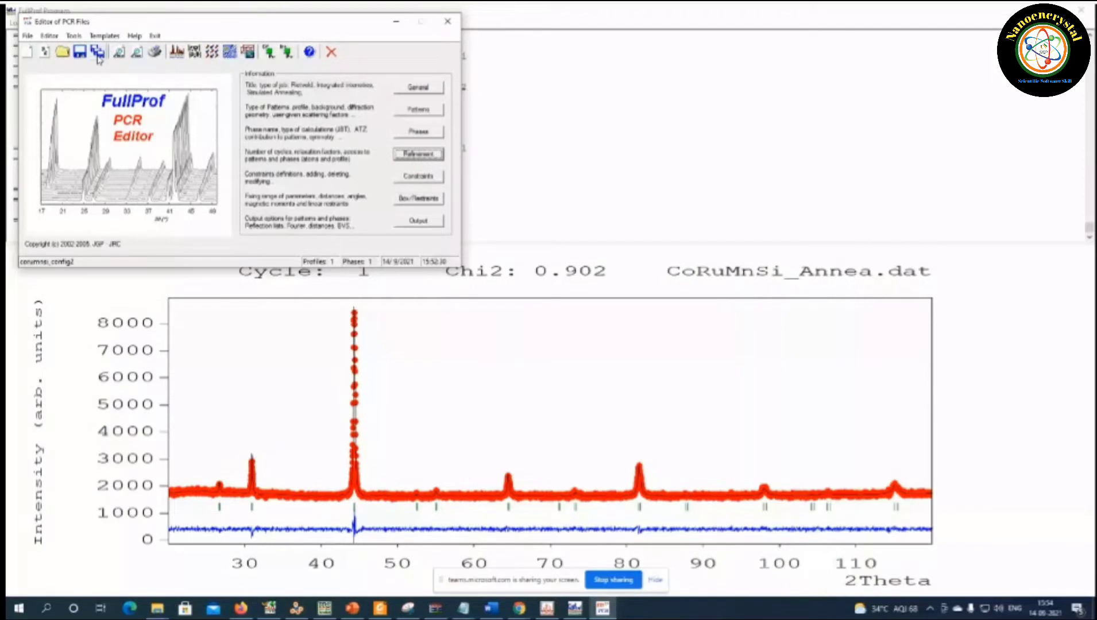
pyautogui.click(330, 51)
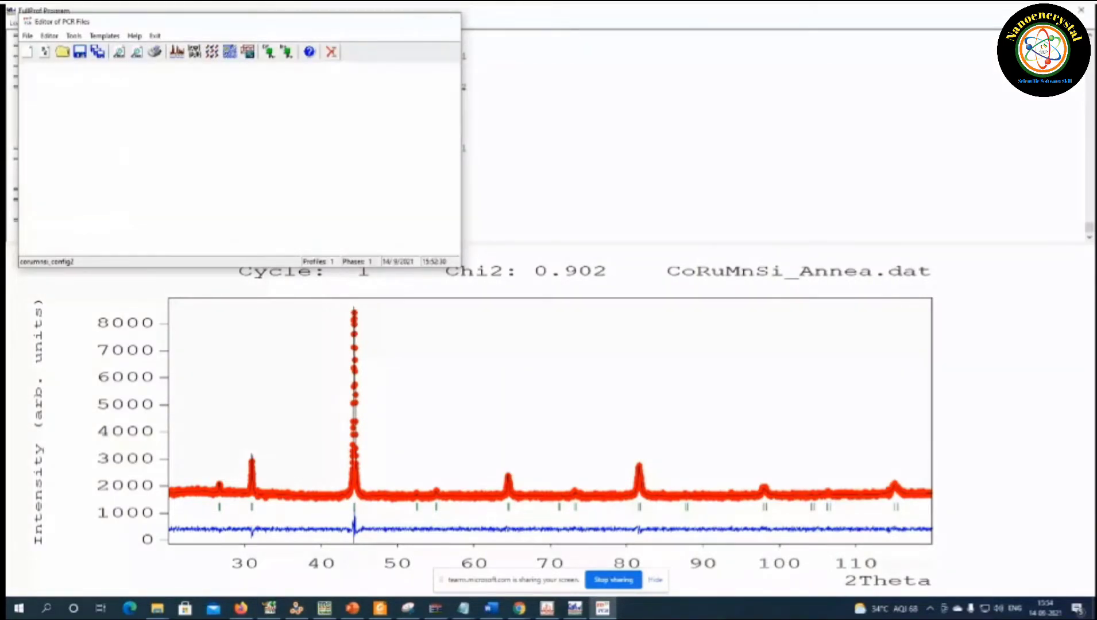
pyautogui.click(98, 23)
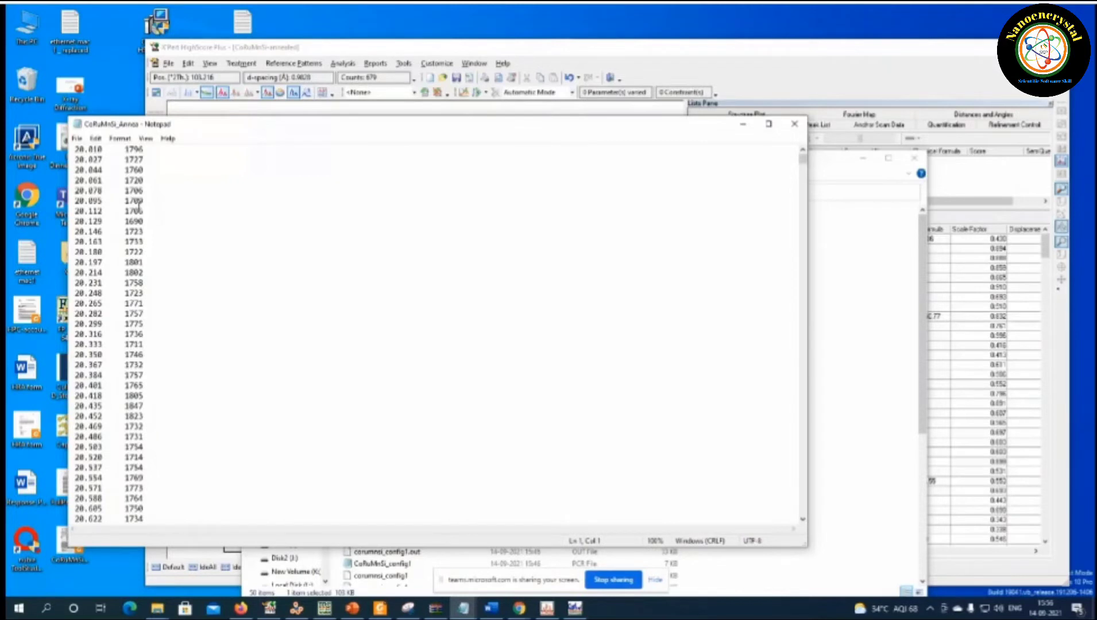
# - Close the CoRuMnSi_Annea data file and the WinPLOTR window with the Configuration I plot
pyautogui.click(794, 124)
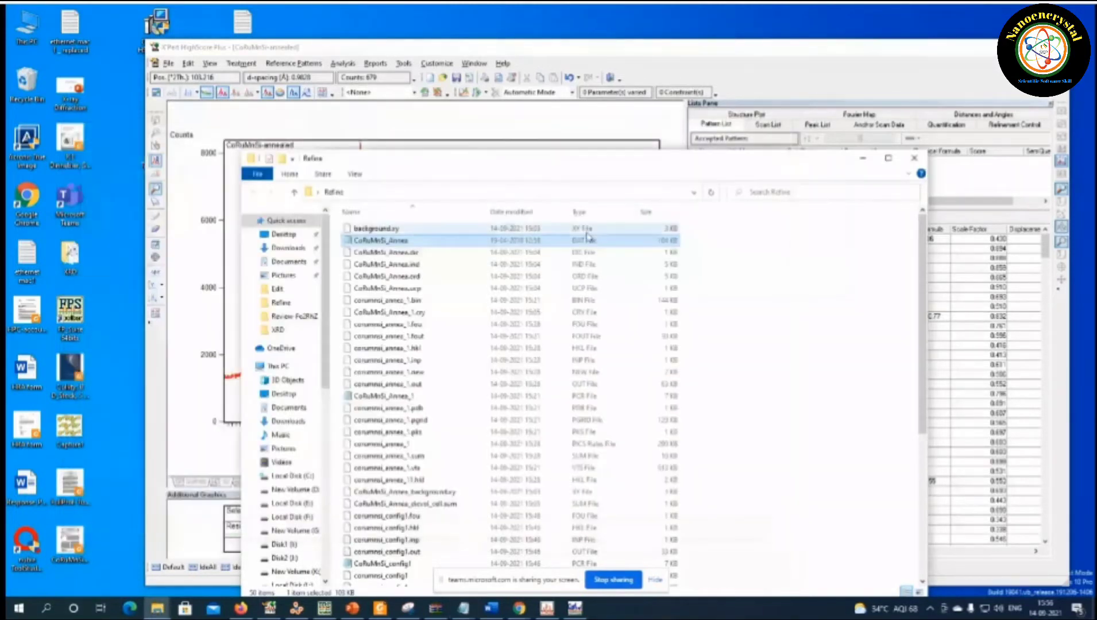
pyautogui.moveTo(514, 159); pyautogui.dragTo(388, 64)
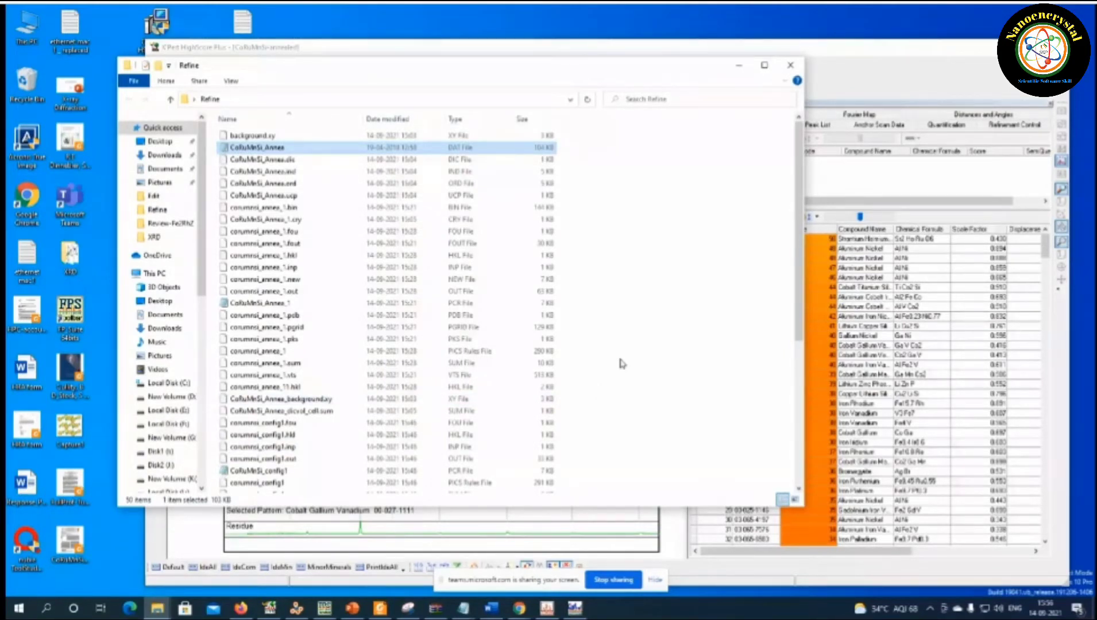
pyautogui.moveTo(531, 62); pyautogui.dragTo(505, 61)
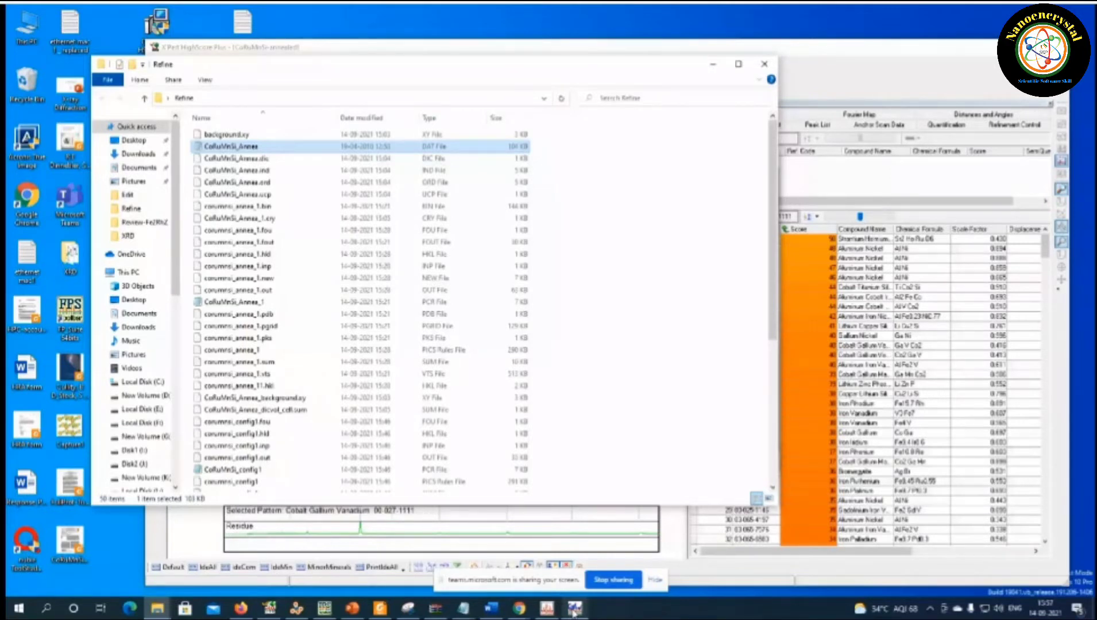
pyautogui.click(547, 608)
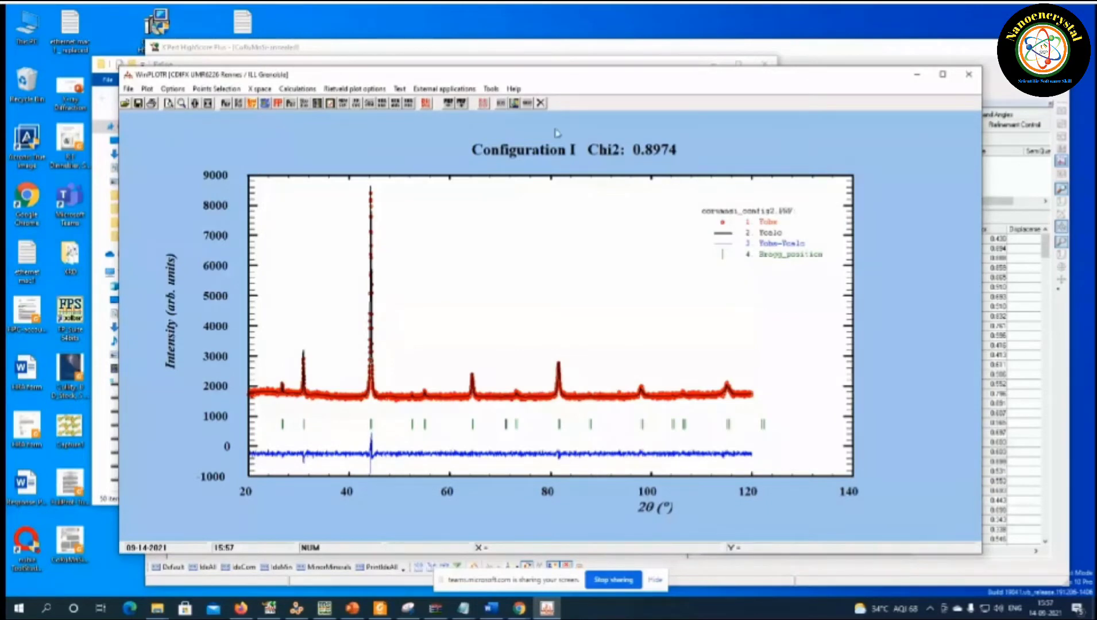
pyautogui.click(540, 103)
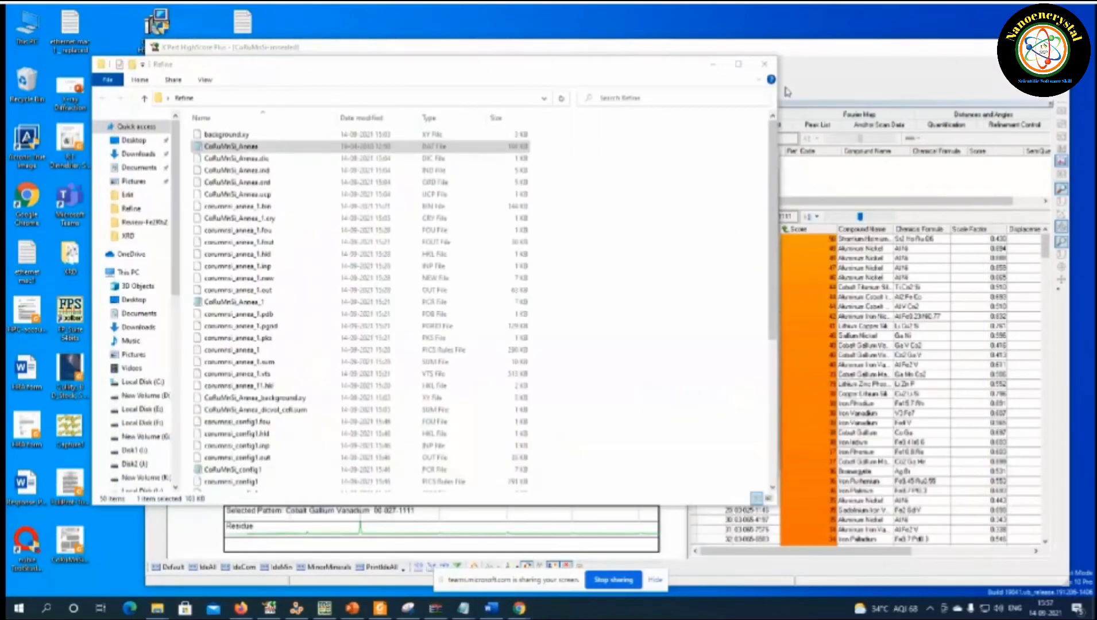
# - Copy the CoRuMnSi_Annea data file into a desktop folder named new and check its contents
pyautogui.click(281, 149)
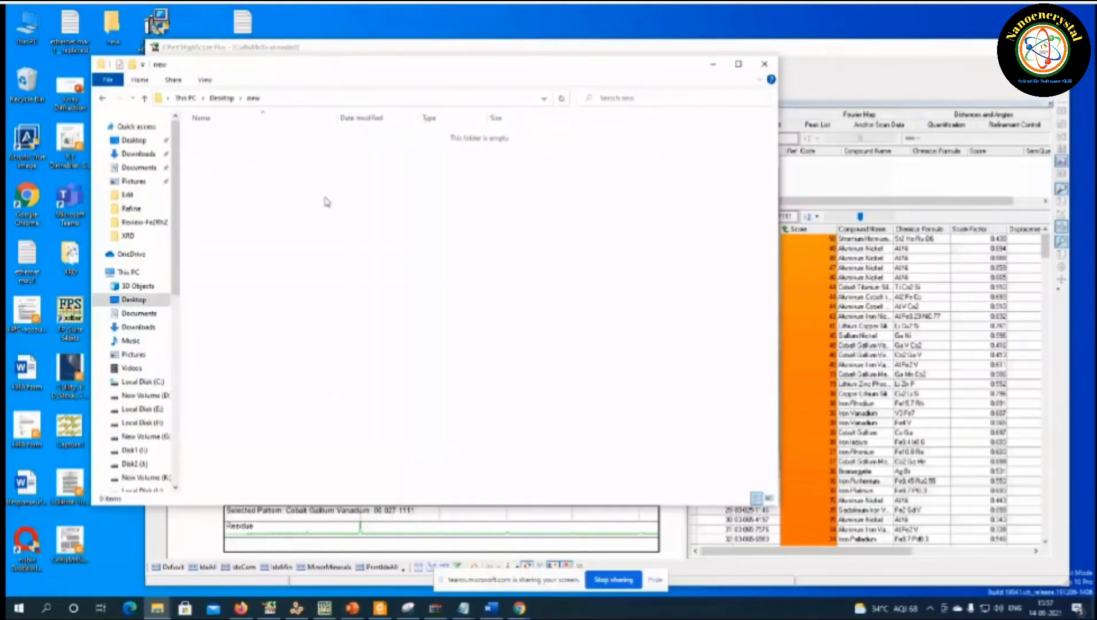
pyautogui.hotkey('ctrl', 'v')
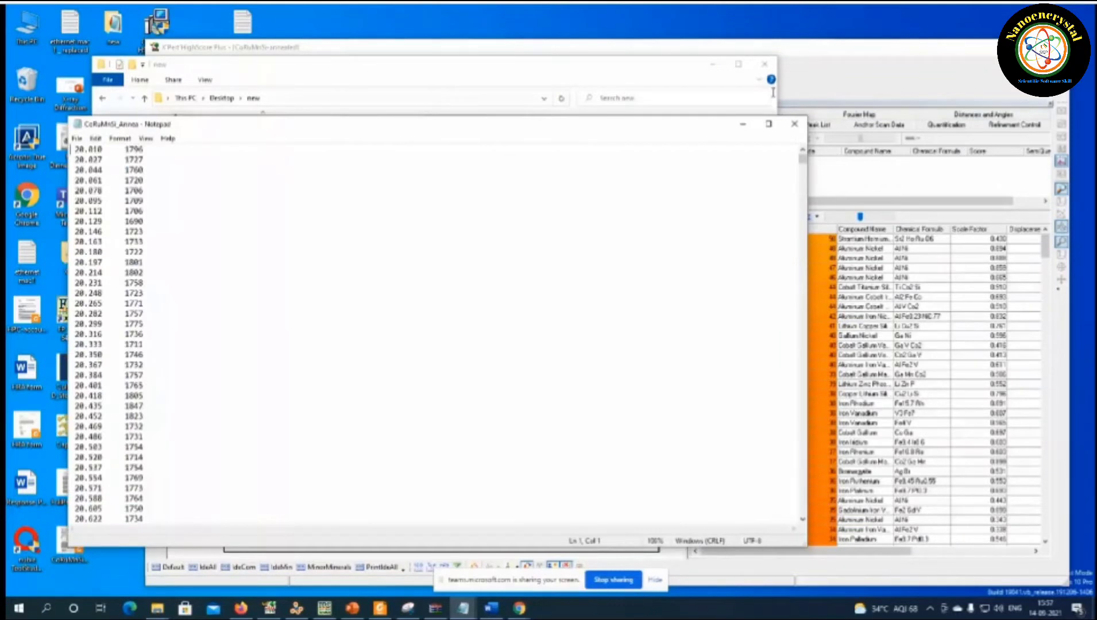
pyautogui.click(794, 124)
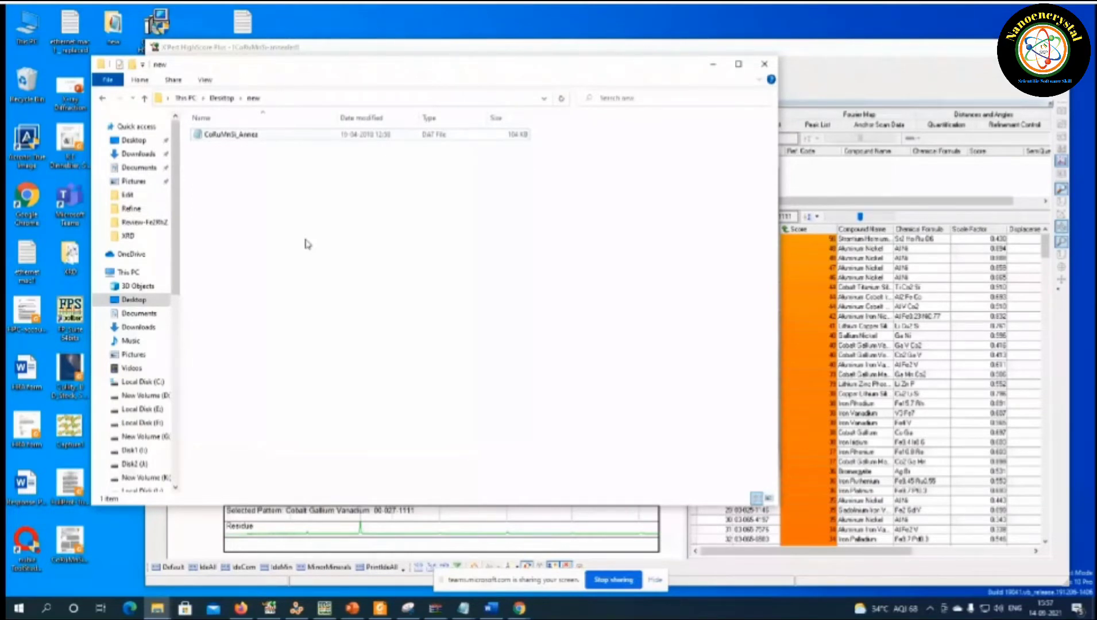
# - Switch to the FullProf Suite toolbar, start WinPLOTR and load CoRuMnSi_Annea from the new folder on the desktop
pyautogui.click(325, 608)
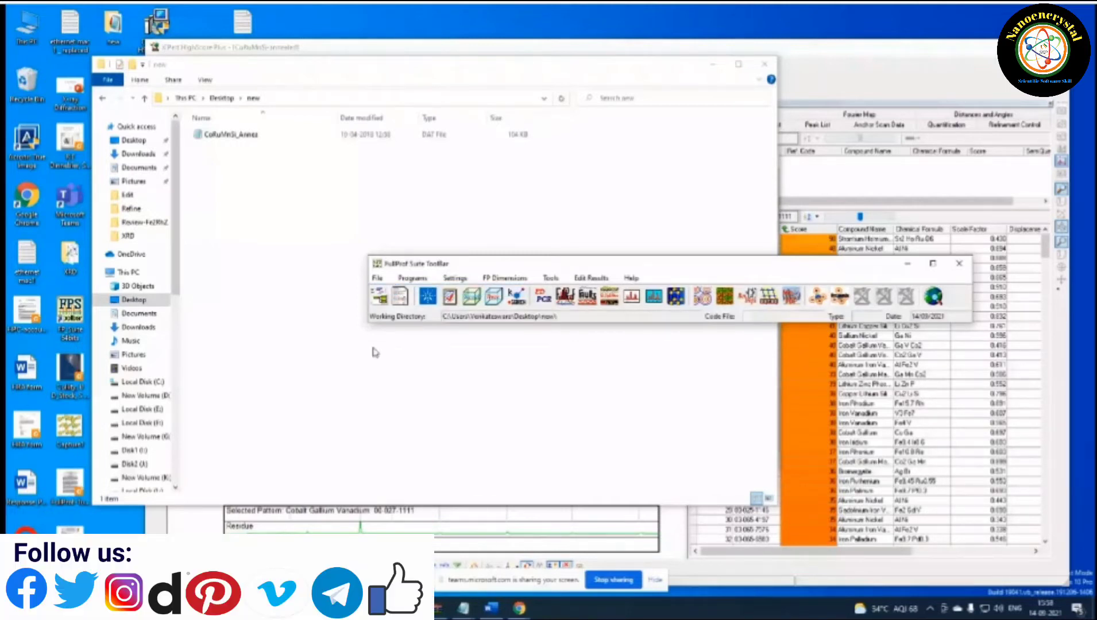
pyautogui.click(632, 296)
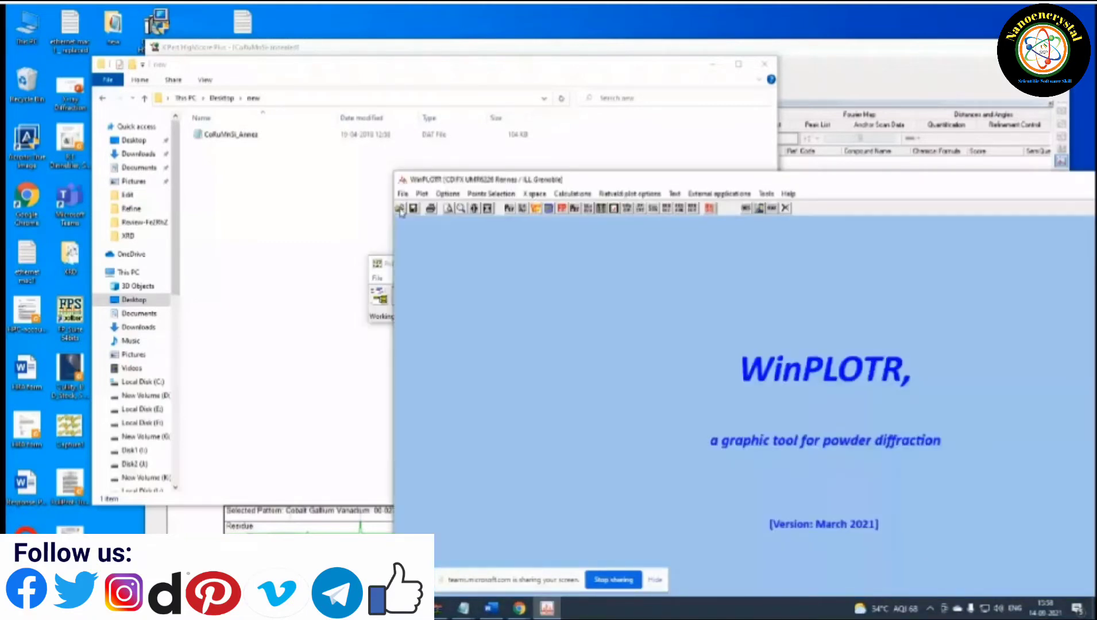
pyautogui.click(400, 209)
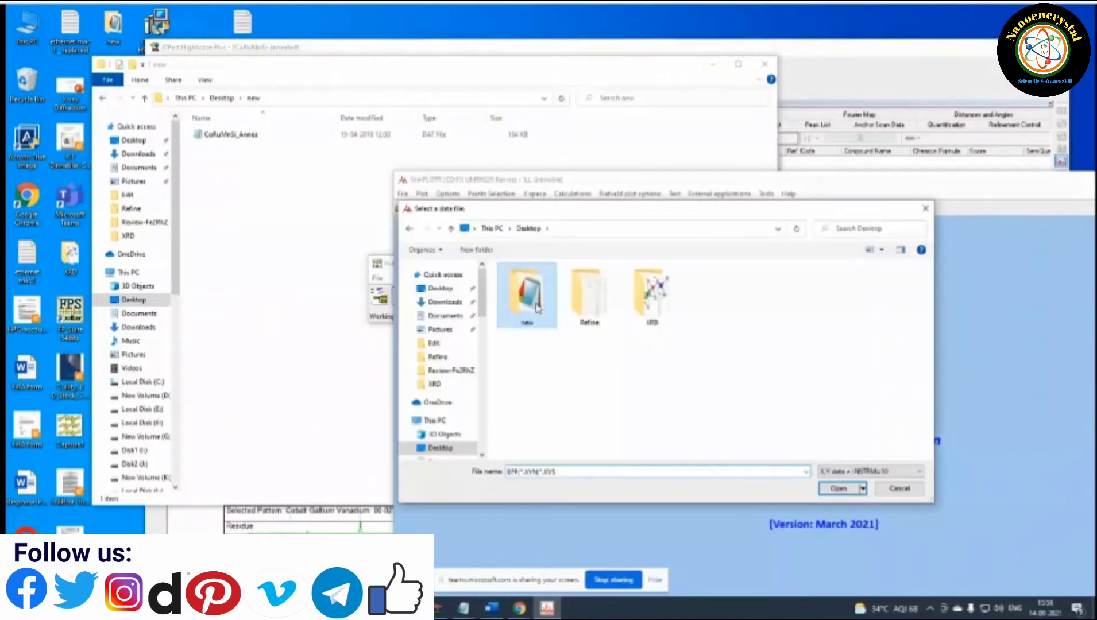
pyautogui.doubleClick(537, 307)
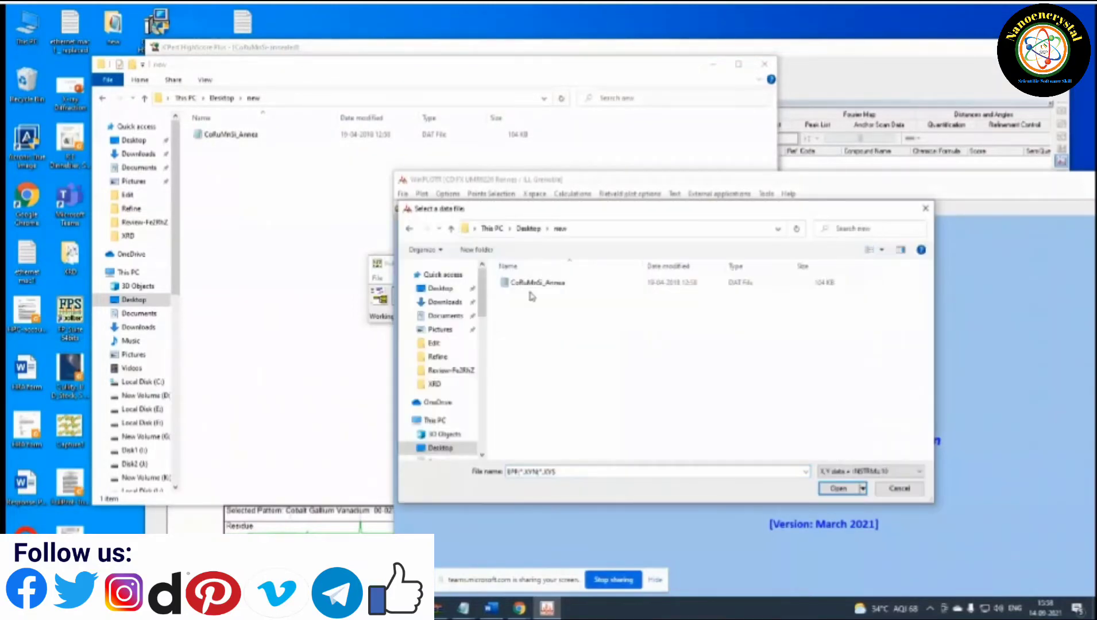
pyautogui.doubleClick(534, 283)
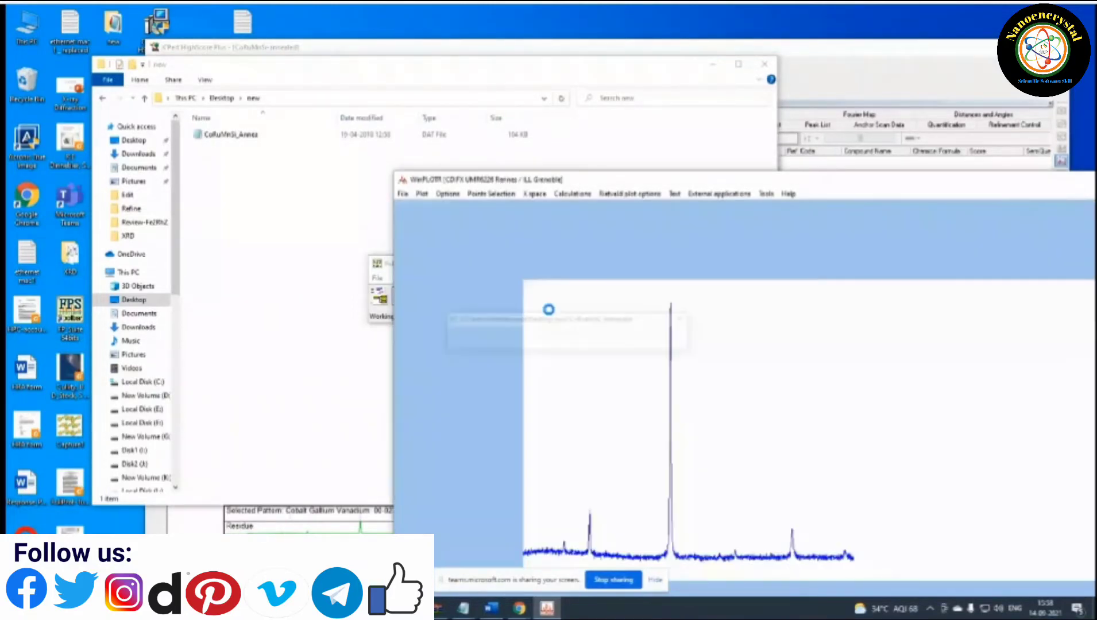
pyautogui.moveTo(703, 183); pyautogui.dragTo(424, 69)
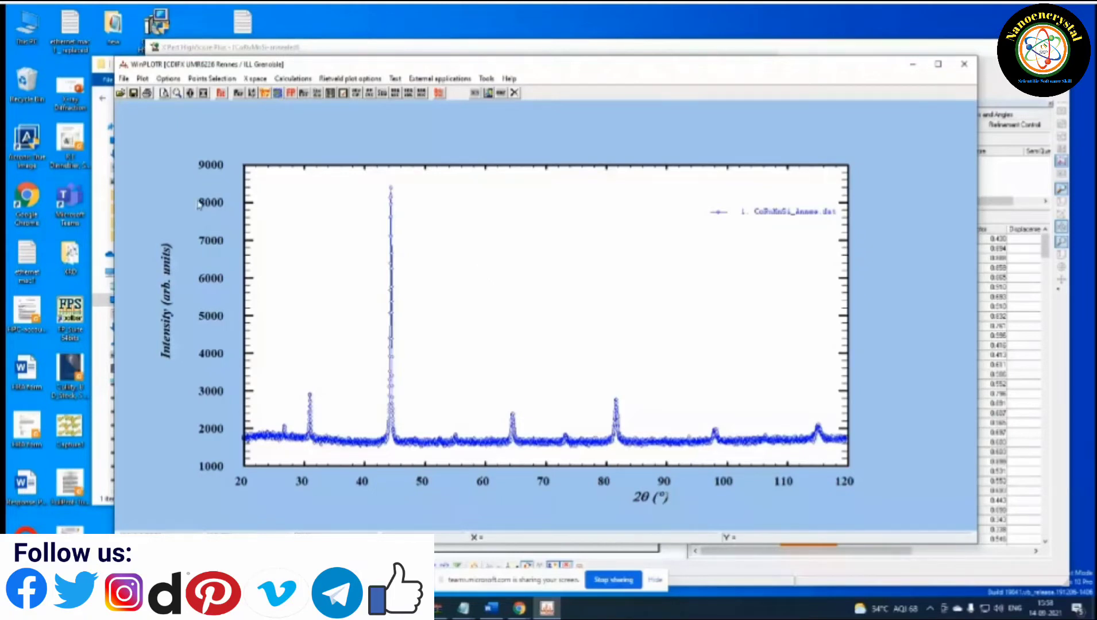
# - Run an automatic peak search on the pattern for Cu Ka1/Ka2 doublets with the noisy data option enabled
pyautogui.click(211, 79)
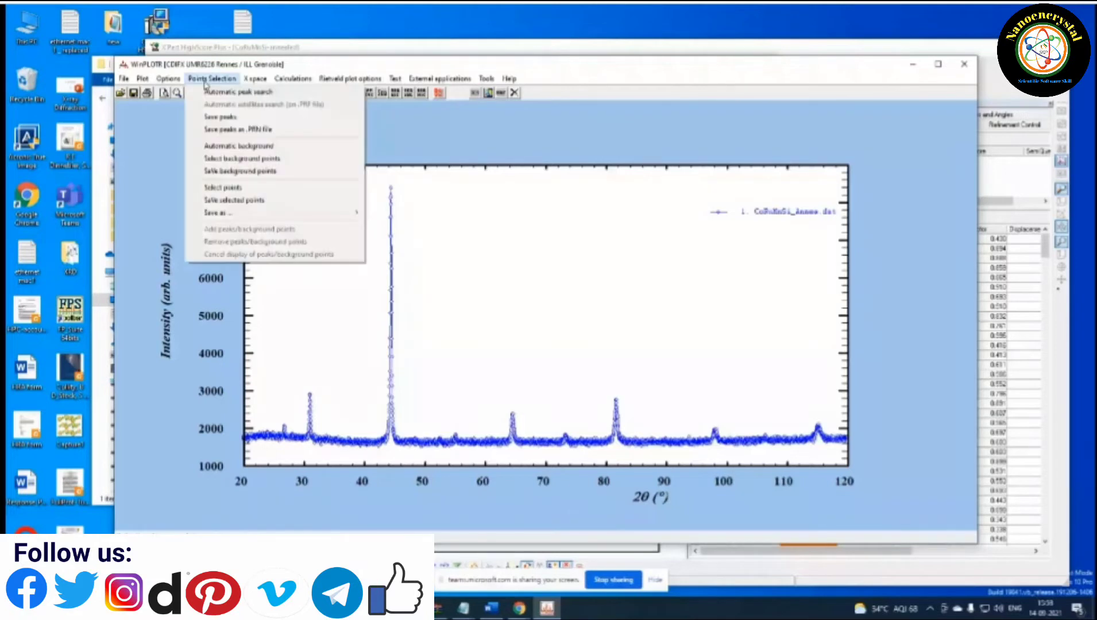
pyautogui.click(224, 92)
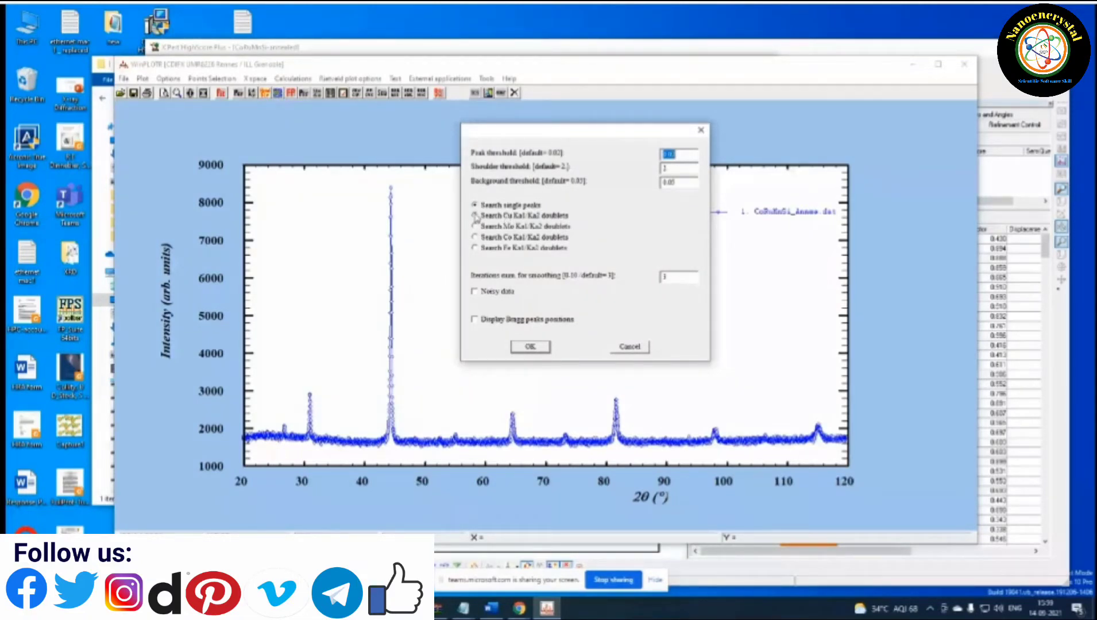
pyautogui.click(474, 215)
pyautogui.click(475, 292)
pyautogui.click(524, 347)
pyautogui.click(518, 350)
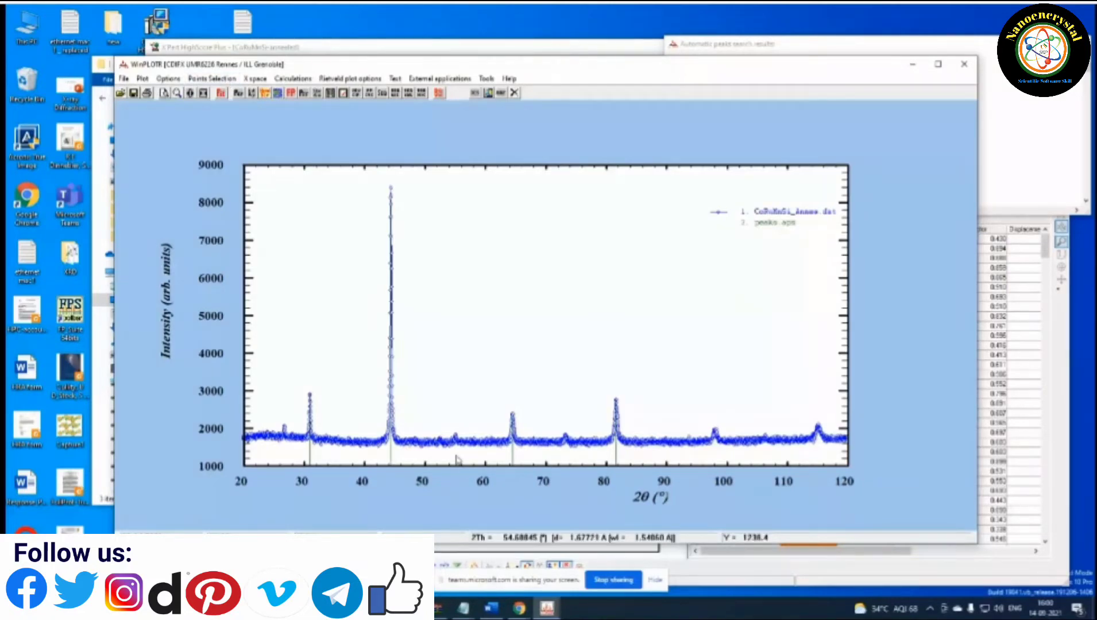
# - Switch to Foxit Reader and examine the Y2O3 tutorial's sections on intensity extraction, Le Bail fit output and space group determination with Check_Group
pyautogui.hotkey('alt', 'Tab')
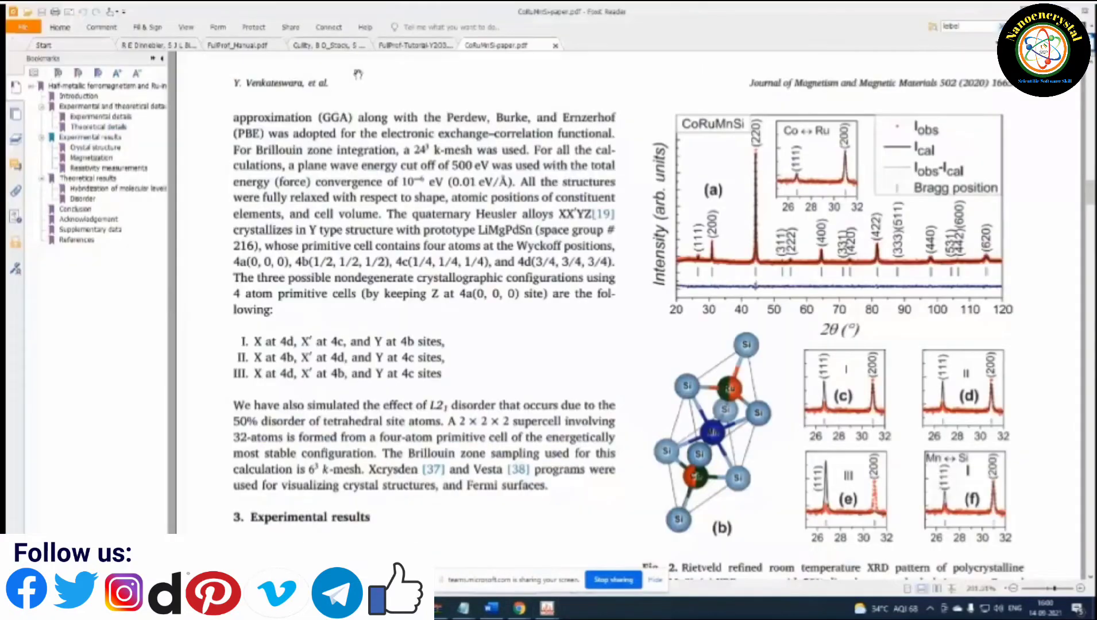
pyautogui.click(240, 46)
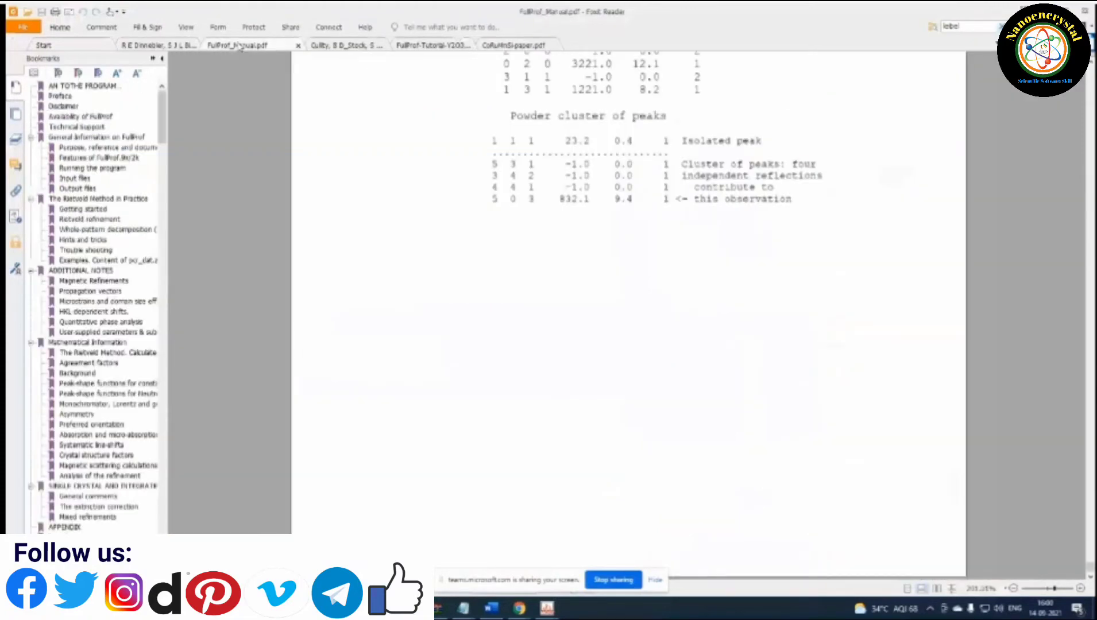
pyautogui.click(433, 44)
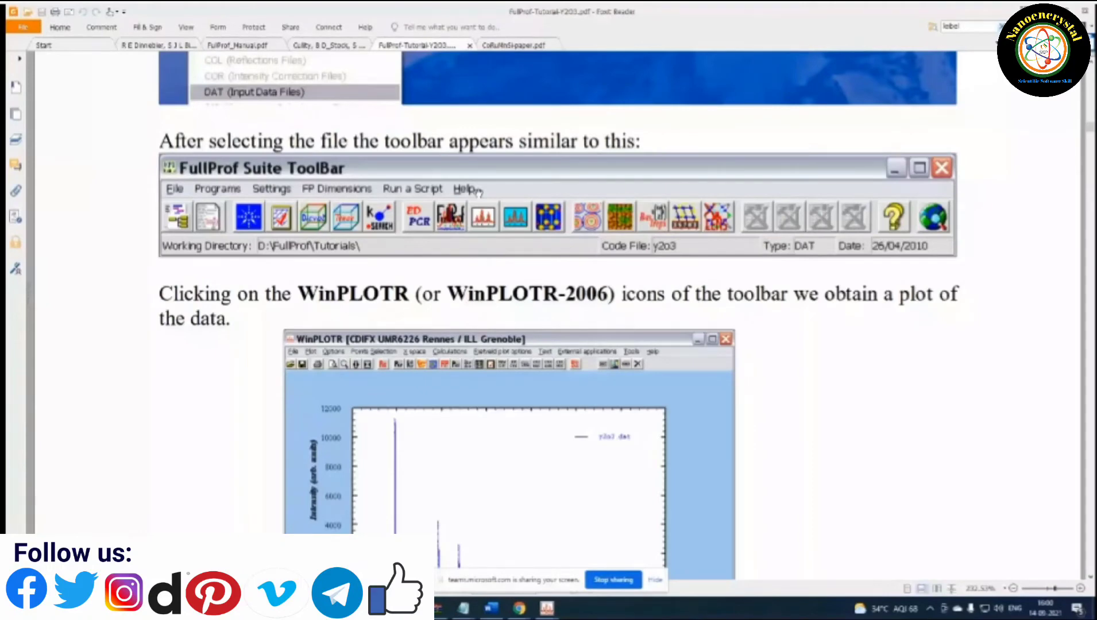
pyautogui.scroll(10, 478, 193)
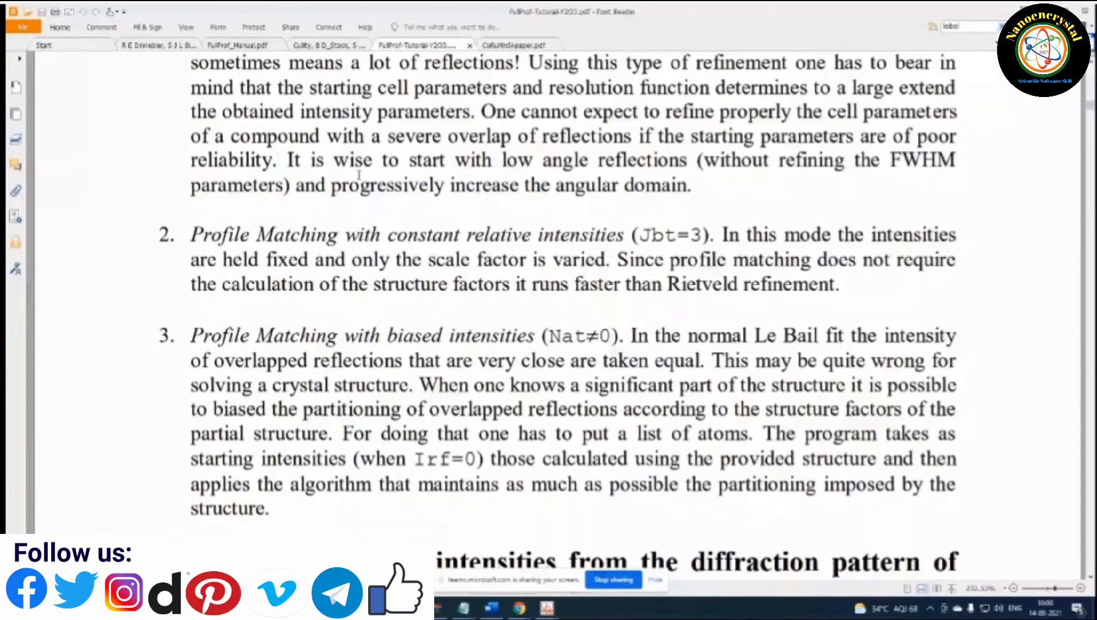
pyautogui.scroll(-5, 358, 175)
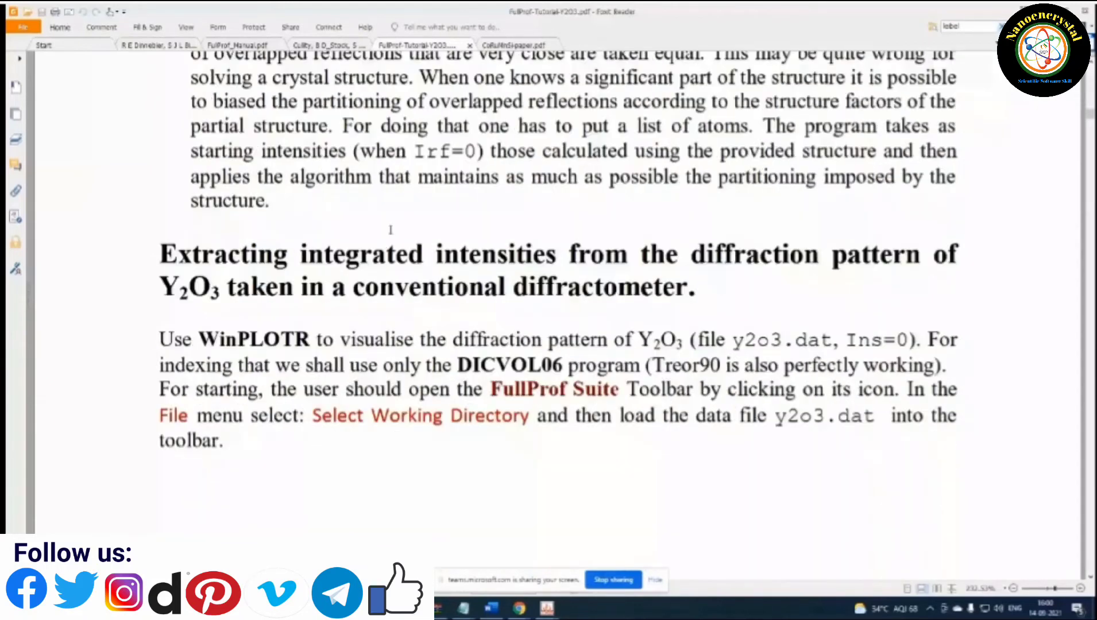
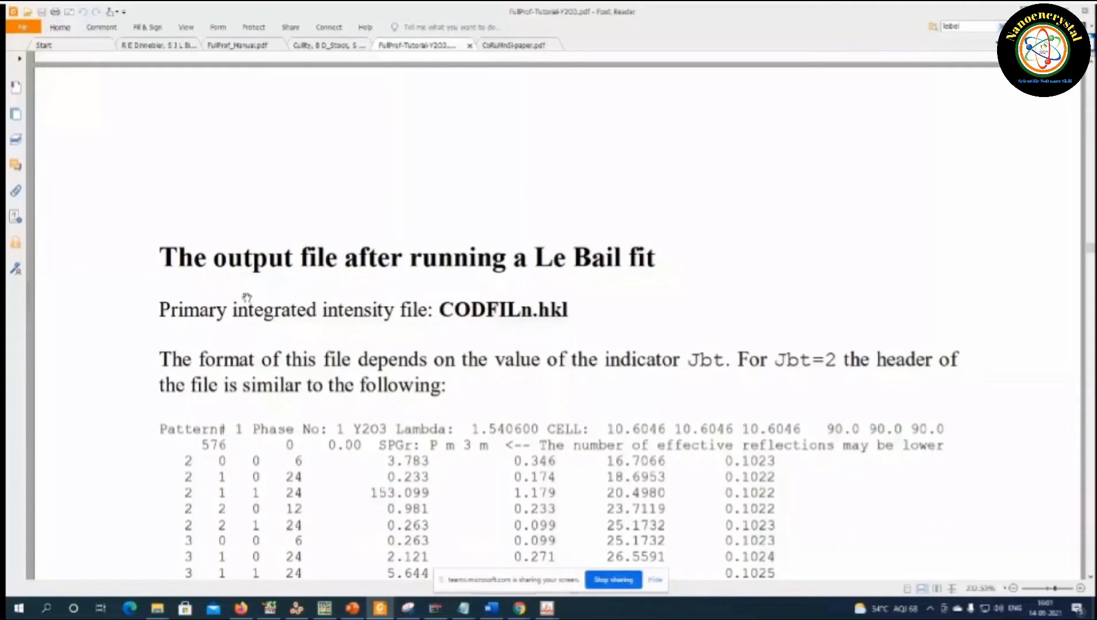
pyautogui.scroll(-10, 247, 297)
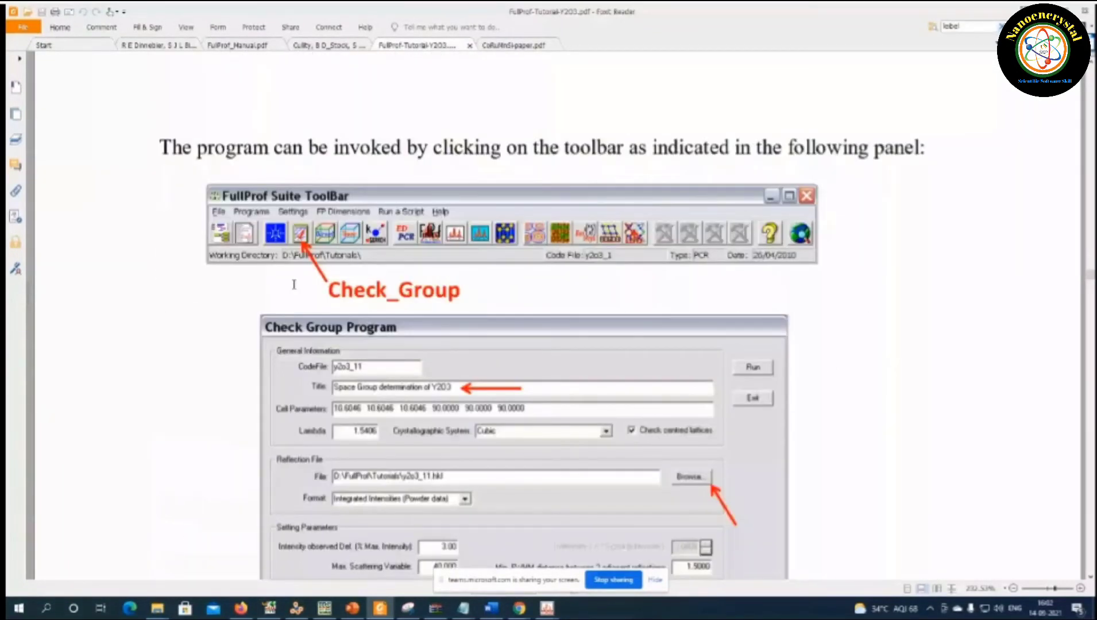
pyautogui.scroll(-1, 294, 284)
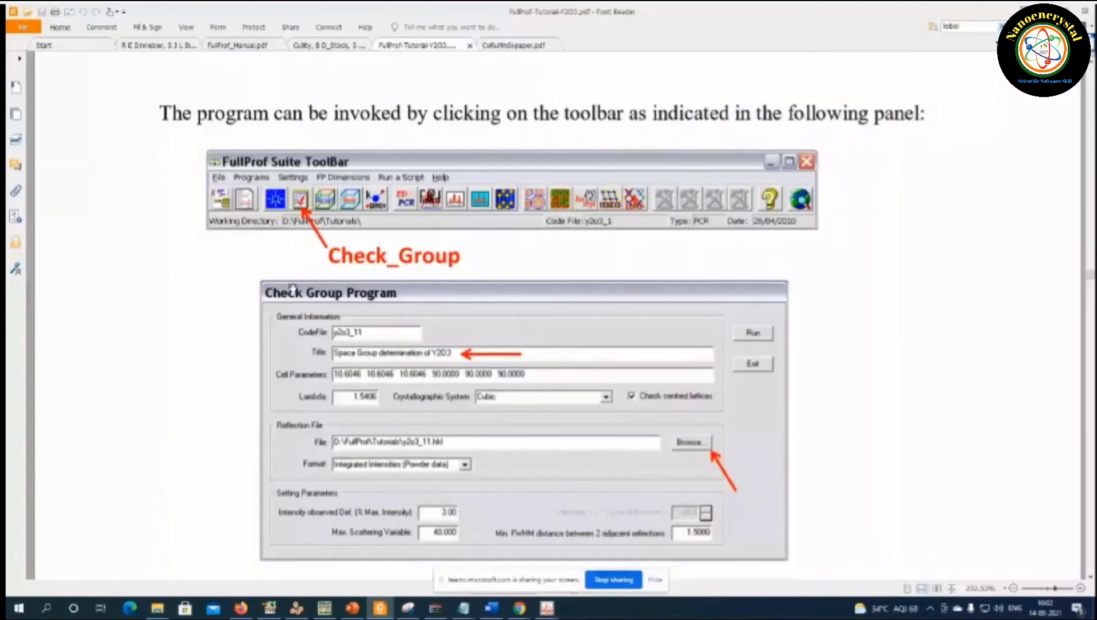
pyautogui.scroll(-10, 240, 313)
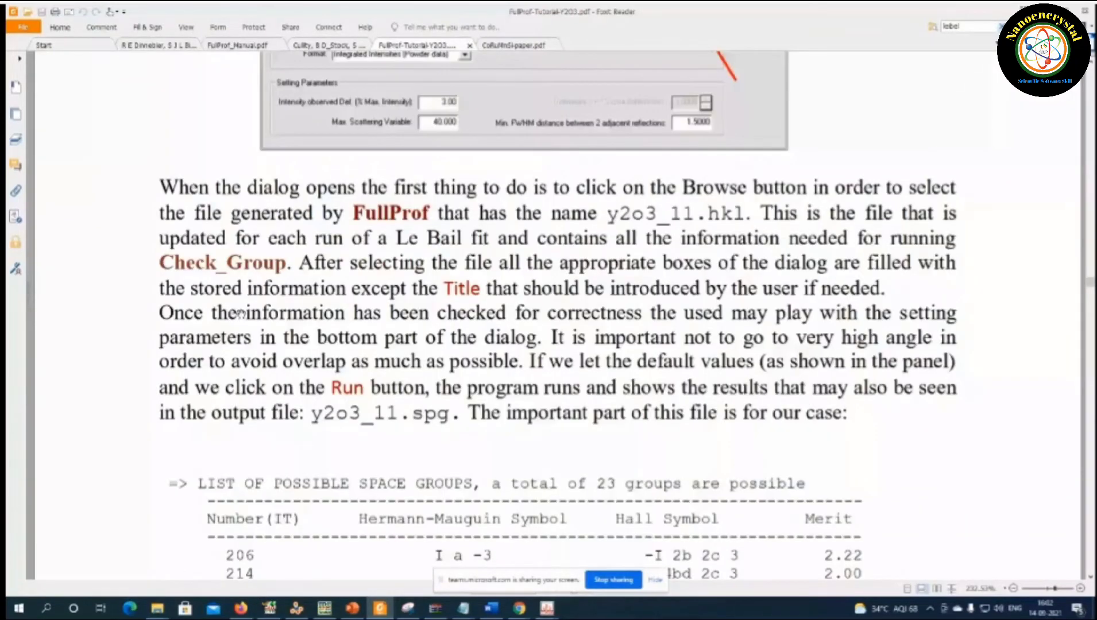
pyautogui.scroll(-8, 240, 313)
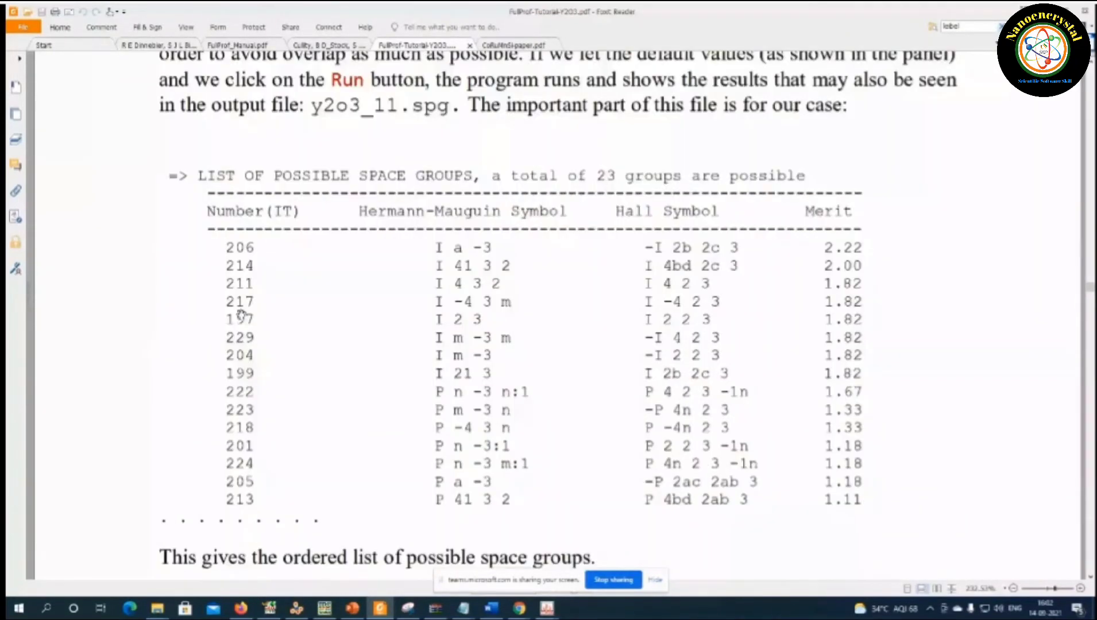
# - Examine the Y2O3 tutorial's sections on possible space groups, other Le Bail output files, Hkl options and integrated intensities
pyautogui.scroll(-15, 240, 315)
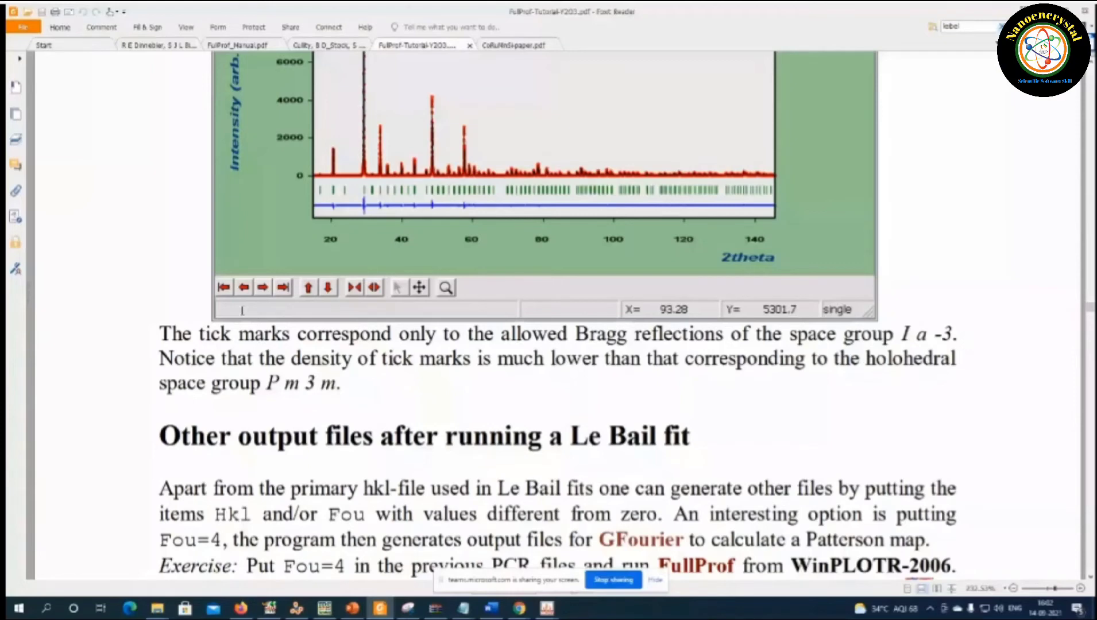
pyautogui.scroll(-10, 242, 311)
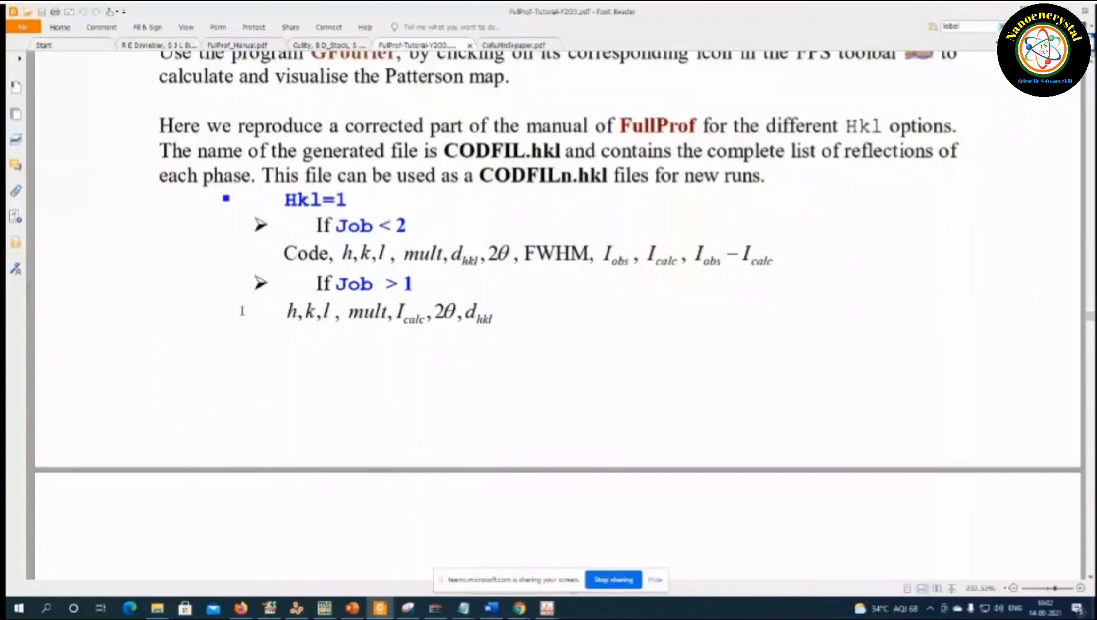
pyautogui.scroll(-10, 242, 310)
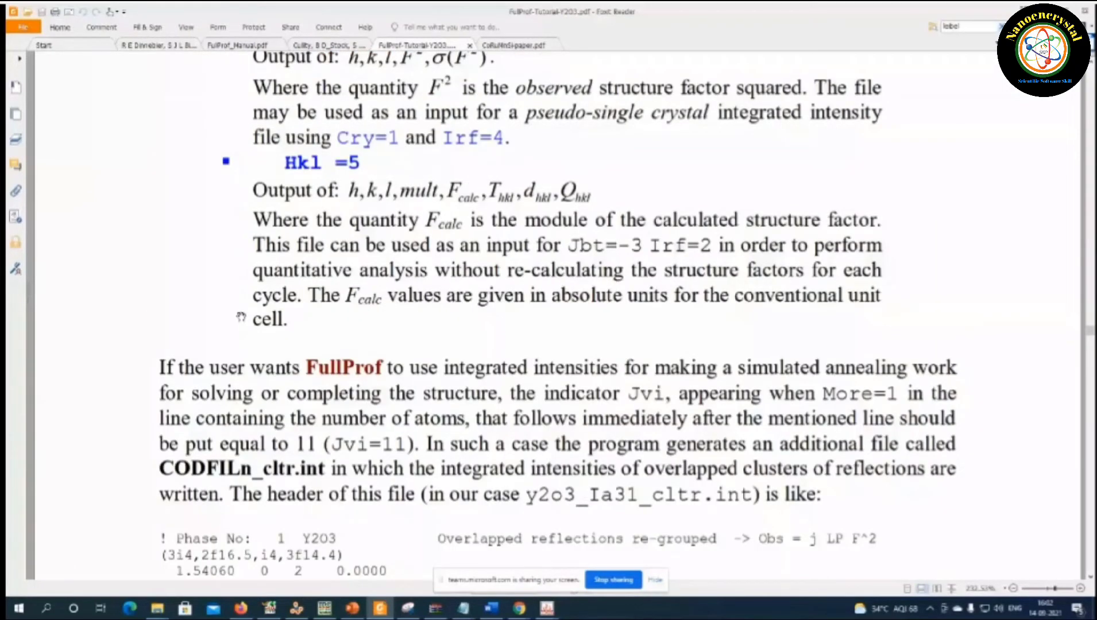
pyautogui.scroll(-4, 241, 316)
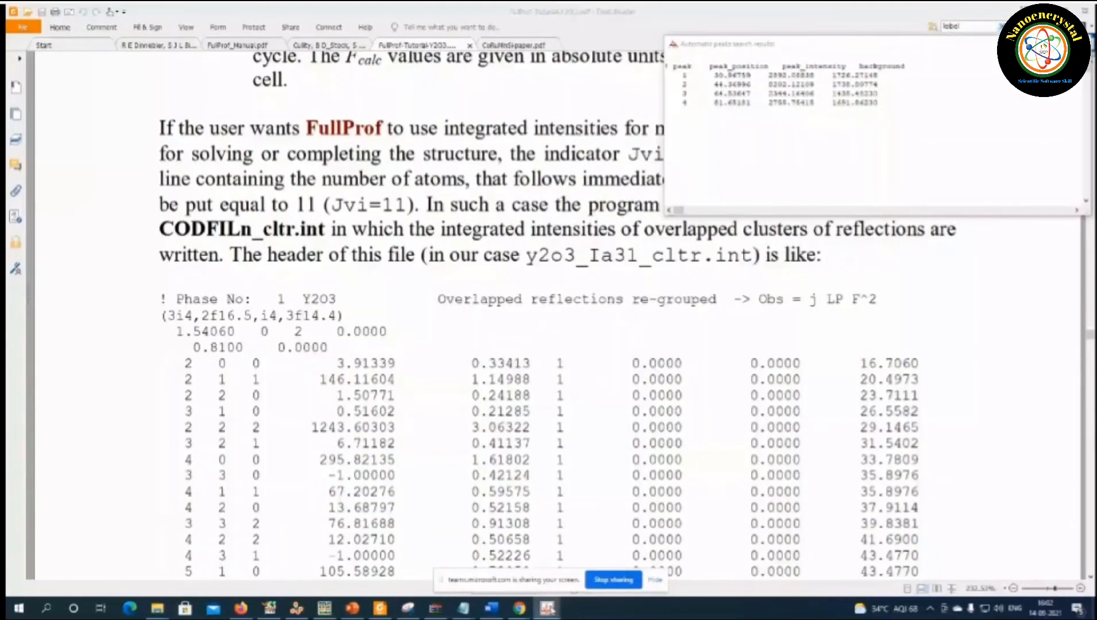
# - Switch to WinPLOTR and close the peak search session, cancelling the saving of the selected points
pyautogui.click(549, 609)
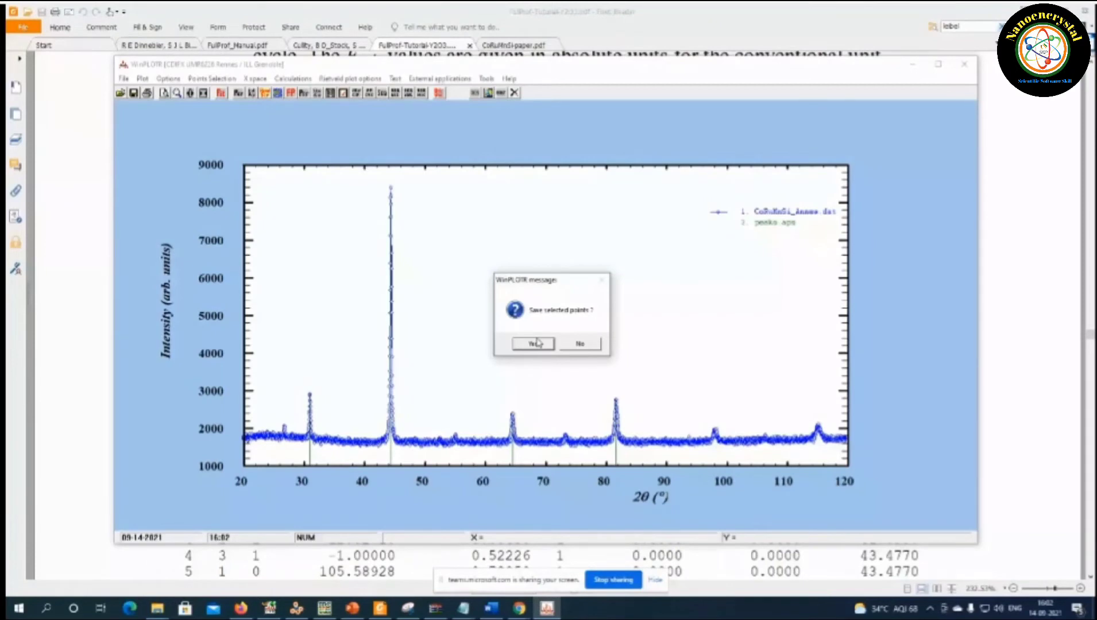
pyautogui.click(533, 343)
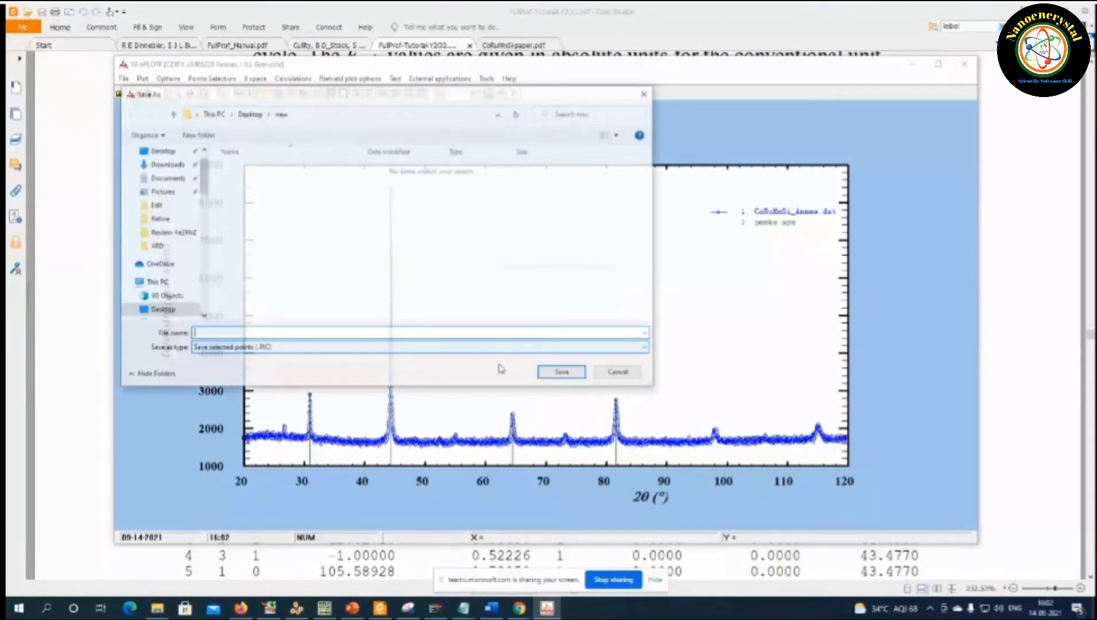
pyautogui.click(621, 372)
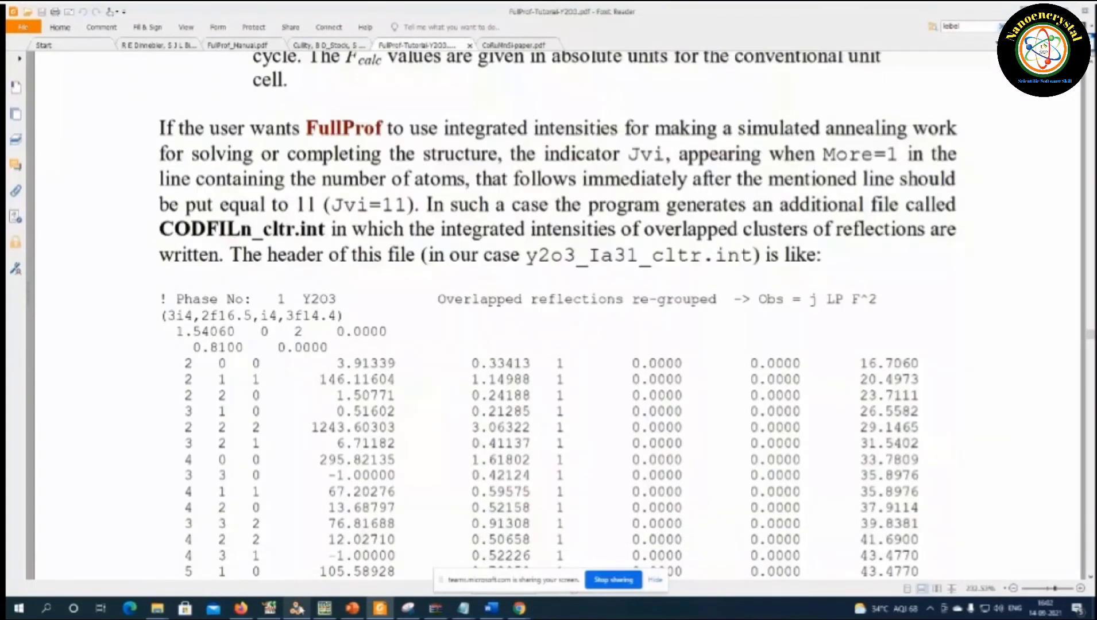
# - Switch to the FullProf Suite toolbar, set the working directory to the desktop's Refine folder and start WinPLOTR
pyautogui.click(324, 609)
pyautogui.click(377, 279)
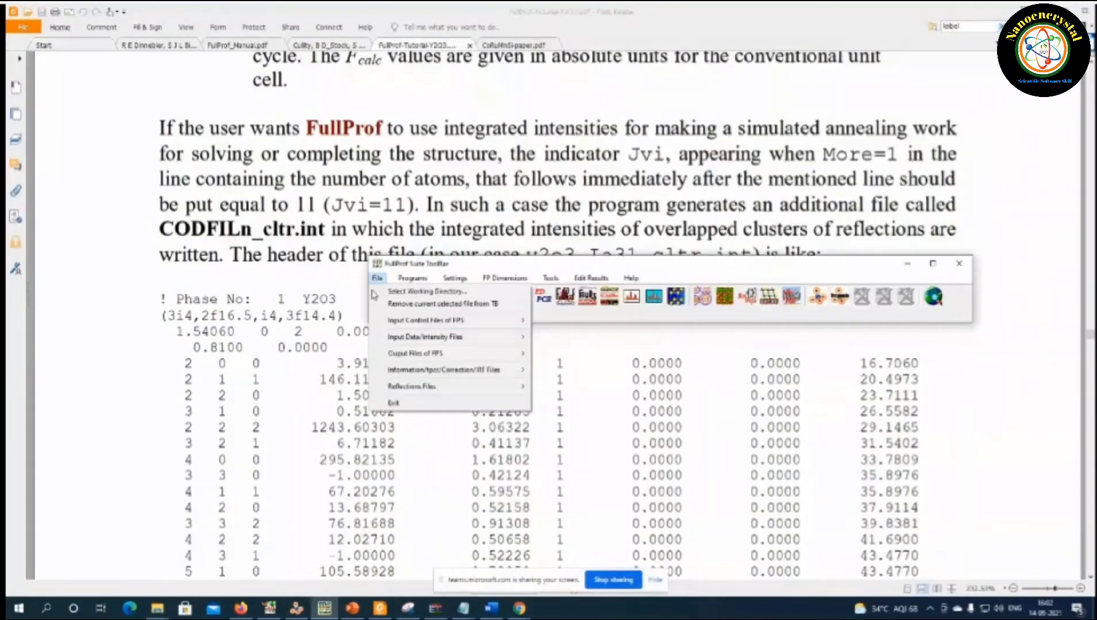
pyautogui.click(374, 293)
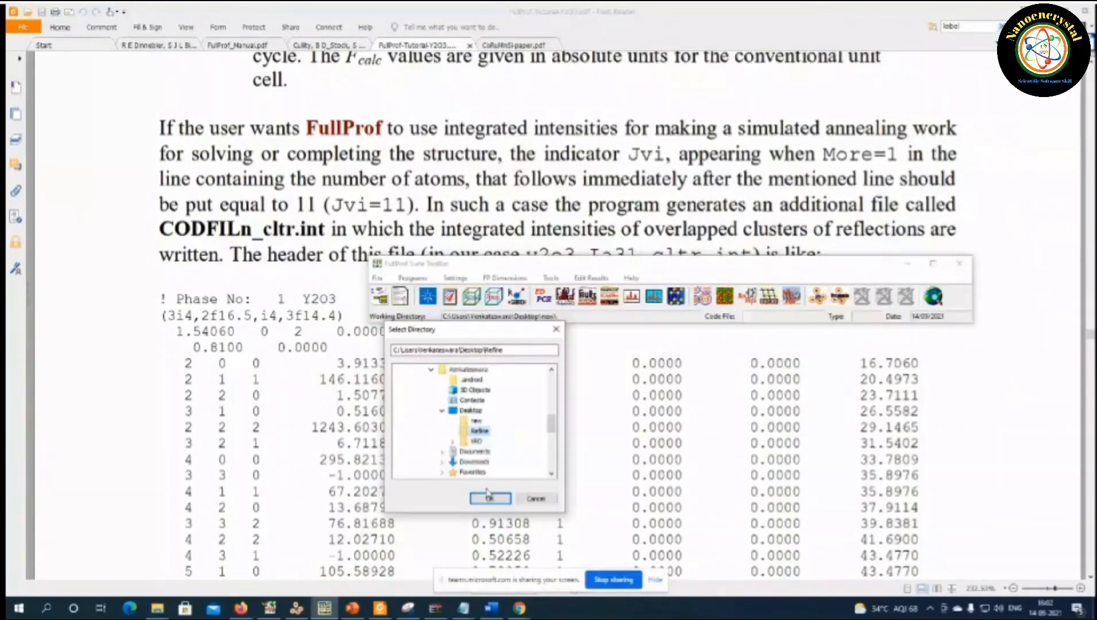
pyautogui.click(490, 498)
pyautogui.click(631, 297)
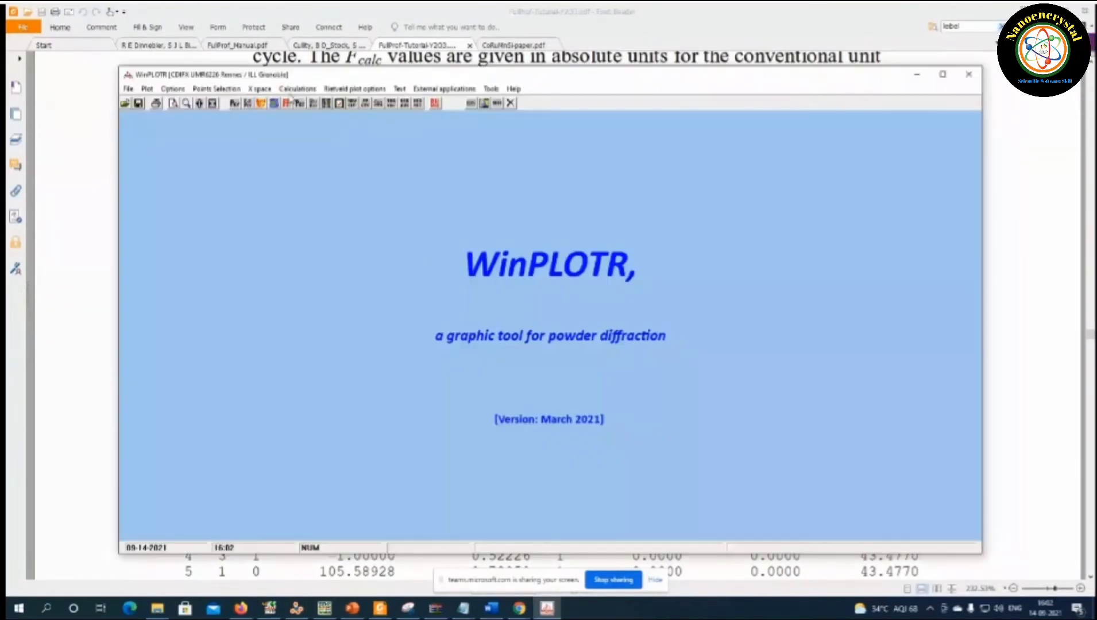
# - Run the FullProf refinement with the CoRuMnSi_config2 PCR file and the CoRuMnSi_Annea data file
pyautogui.click(291, 101)
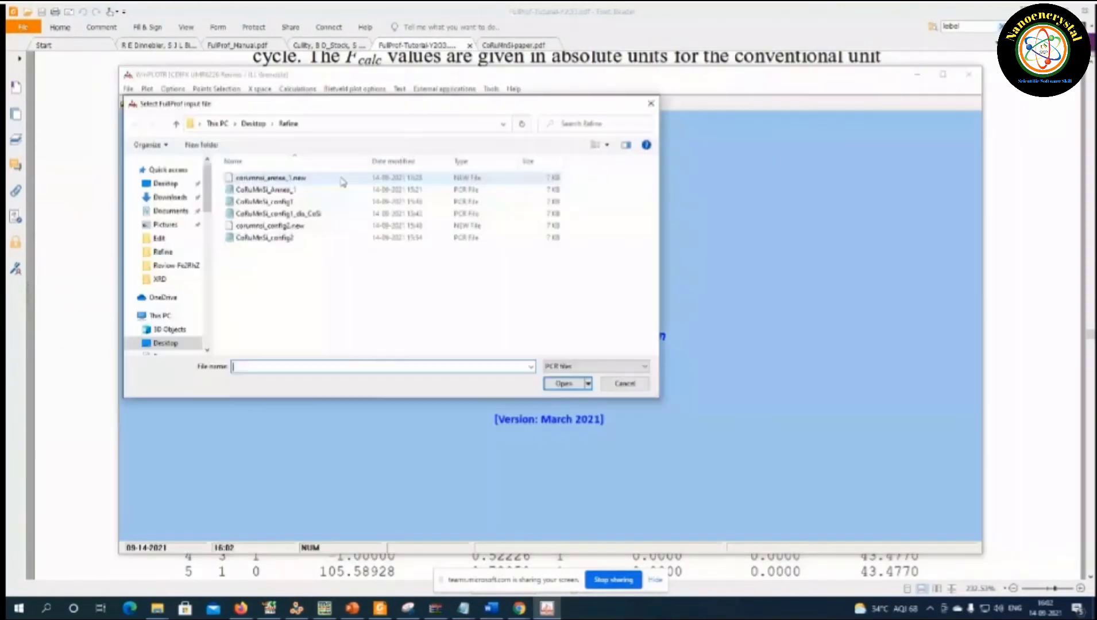
pyautogui.doubleClick(307, 239)
pyautogui.doubleClick(321, 203)
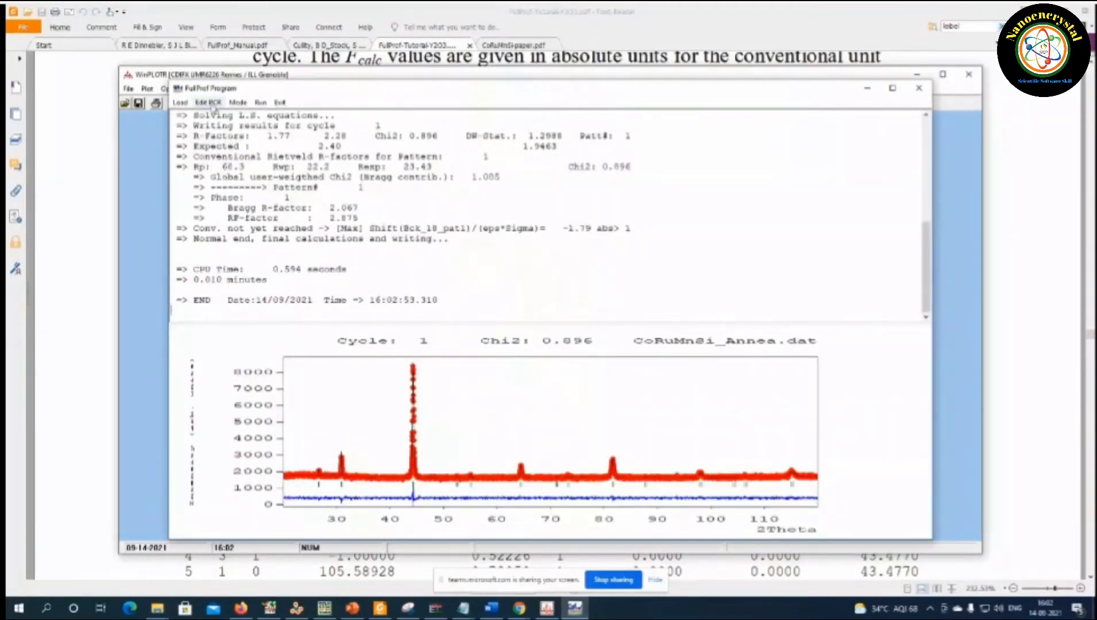
# - Enable Crystallographic Information File (CIF) output in the configuration 2 PCR file and rerun the refinement
pyautogui.click(209, 103)
pyautogui.click(418, 220)
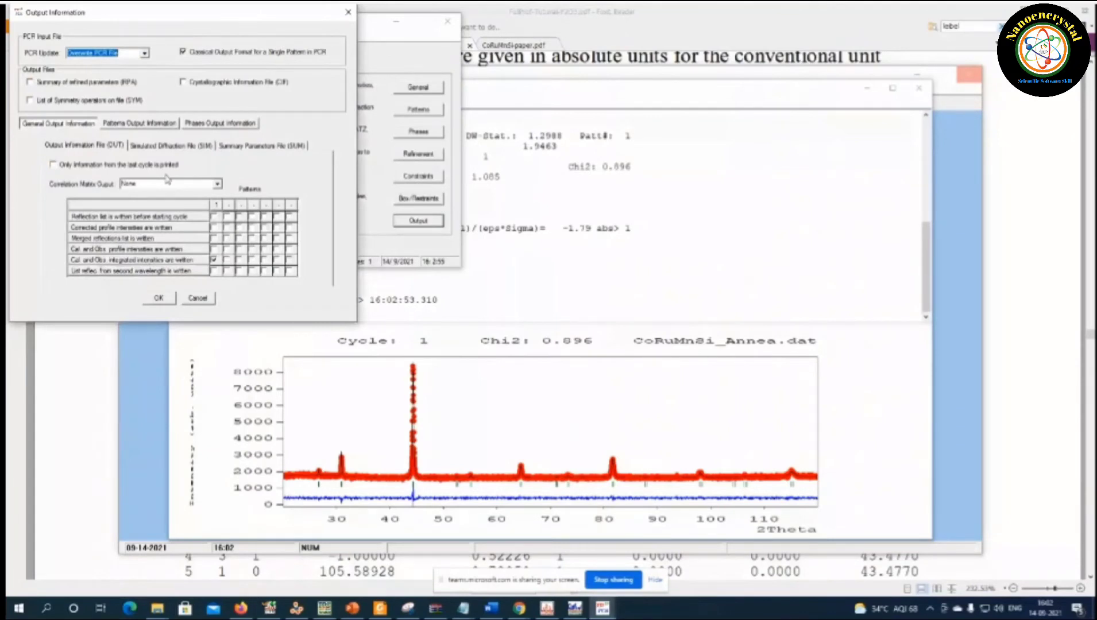
pyautogui.click(183, 82)
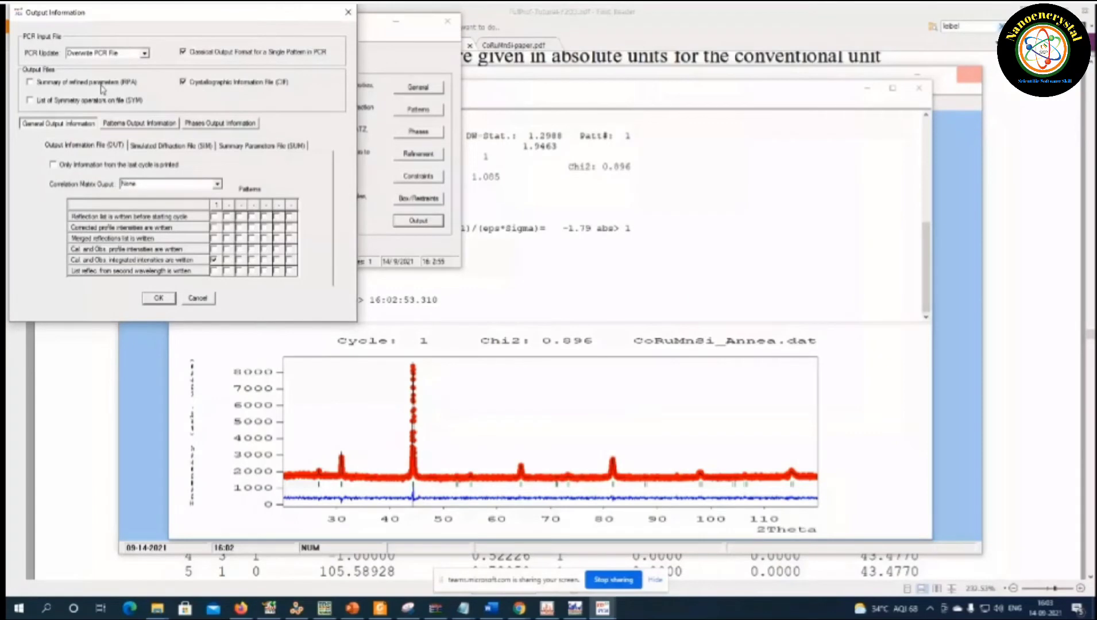
pyautogui.click(162, 301)
pyautogui.click(159, 300)
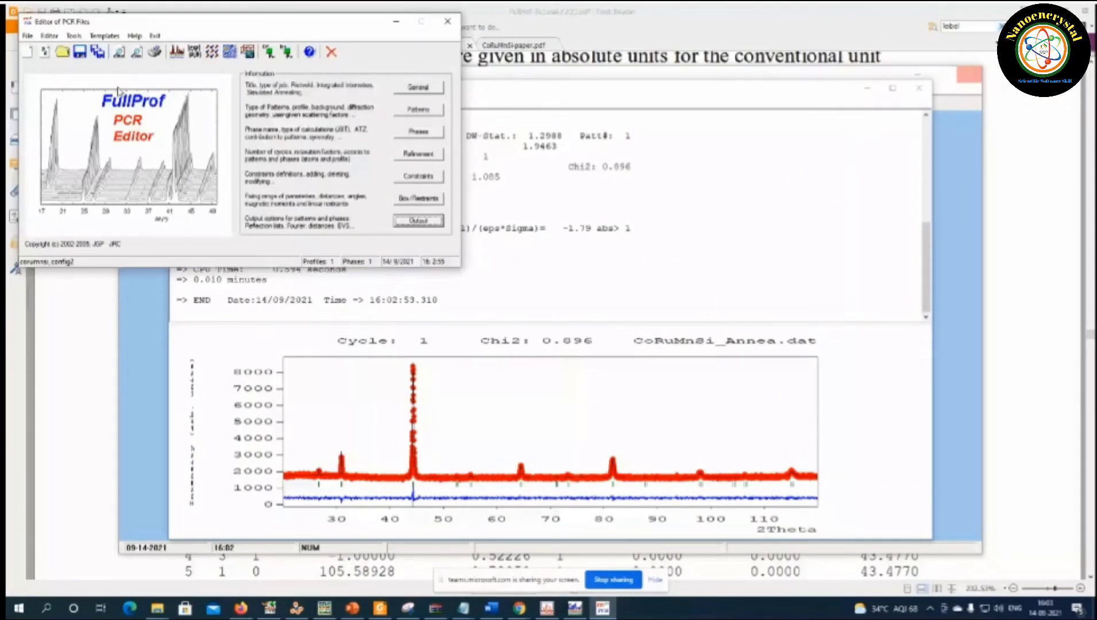
pyautogui.click(331, 53)
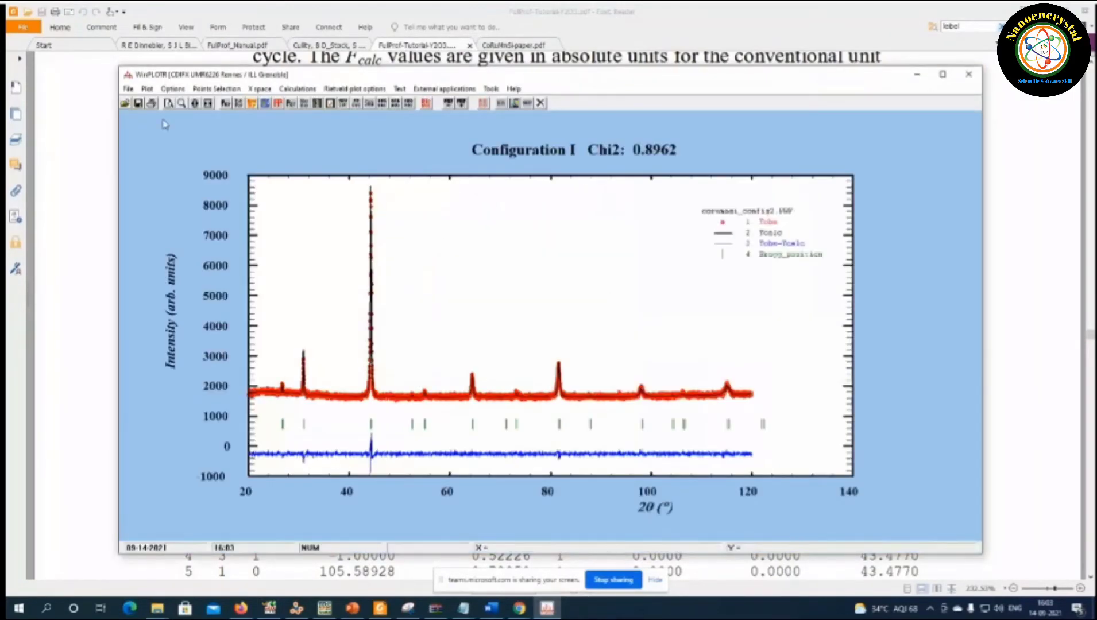
pyautogui.click(129, 89)
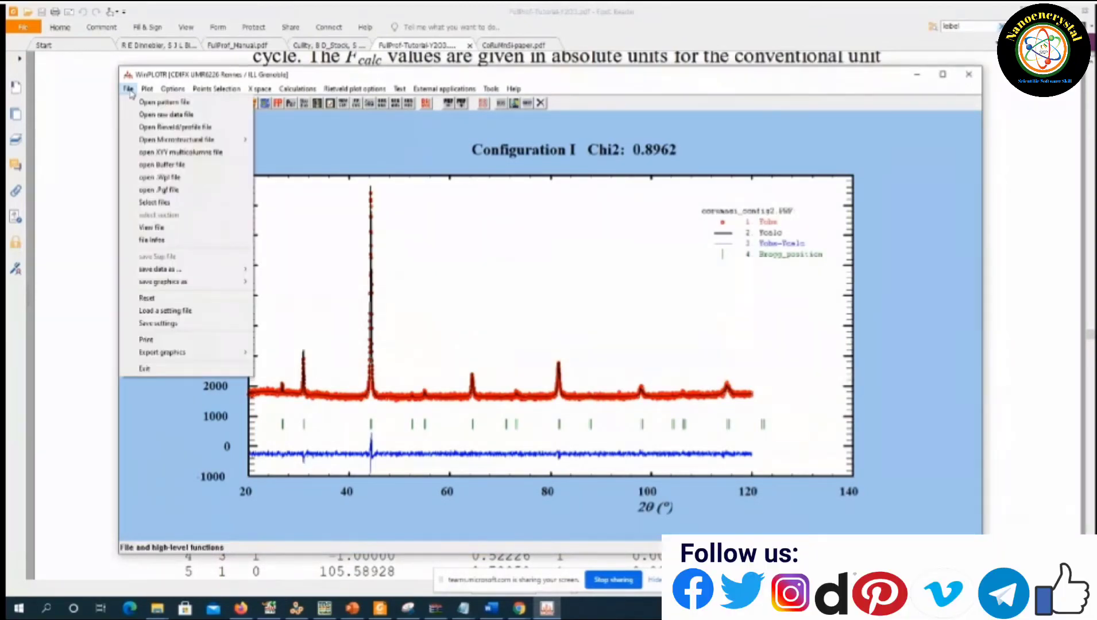
pyautogui.moveTo(241, 269)
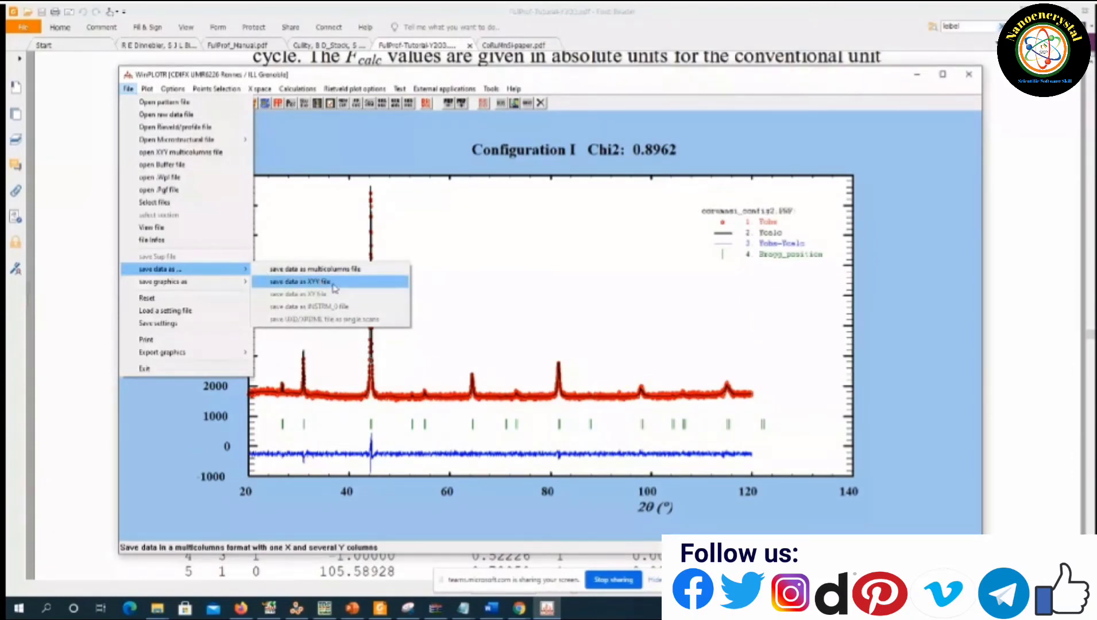
pyautogui.click(344, 147)
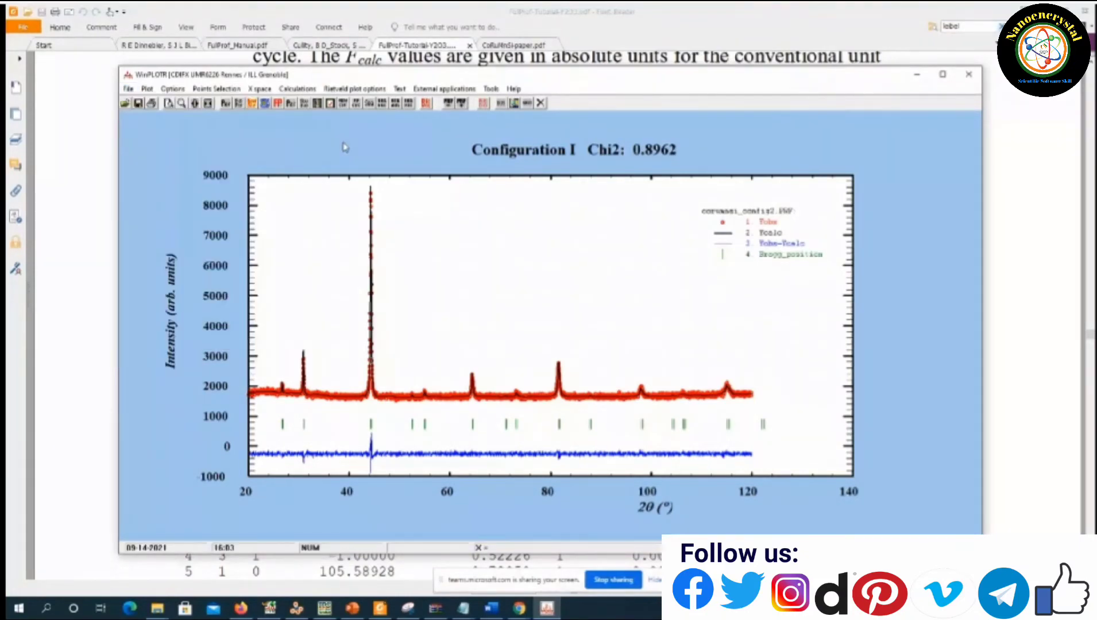
# - Switch to the Refine folder in File Explorer and try to open the corumnsi_config2 .prf file
pyautogui.click(157, 608)
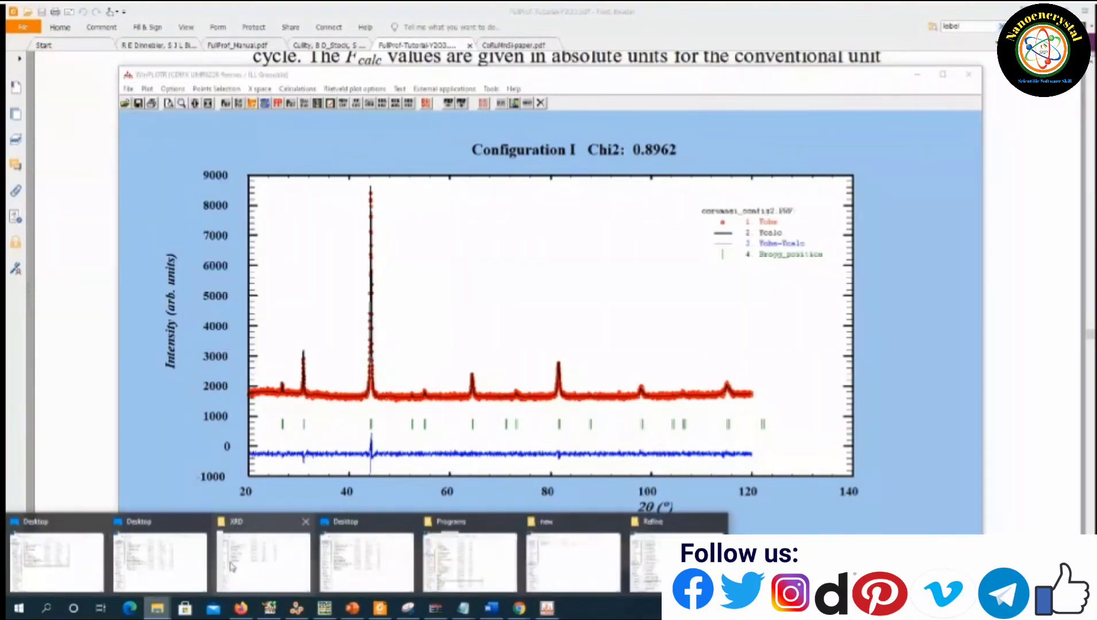
pyautogui.click(371, 563)
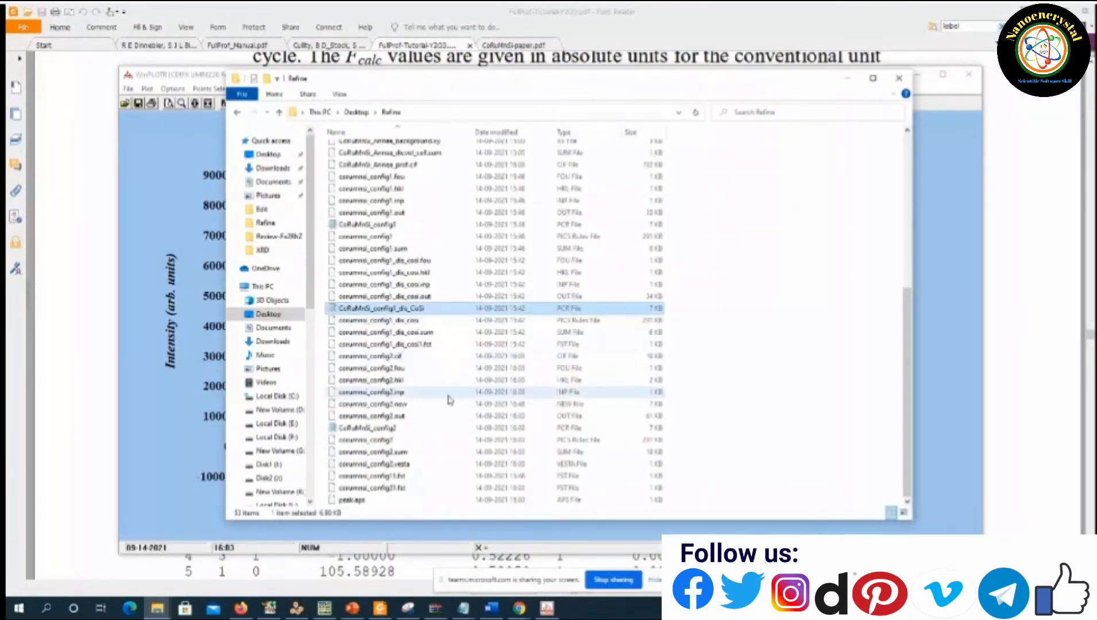
pyautogui.click(417, 442)
pyautogui.doubleClick(417, 441)
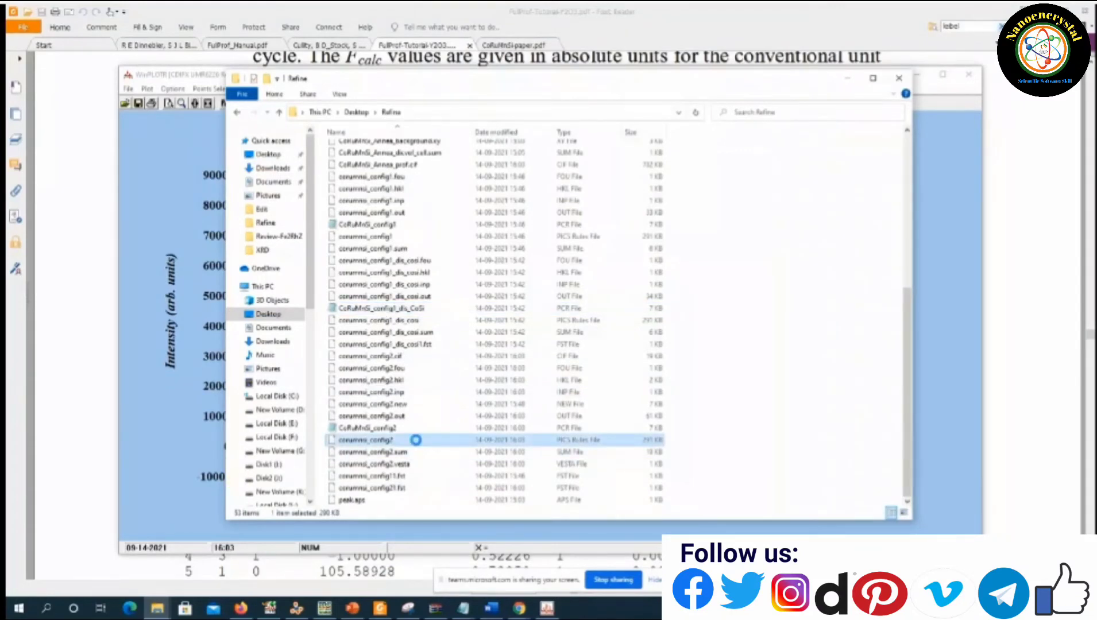
# - Set Notepad as the default app for .prf files in the properties of the corumnsi_config2 profile file
pyautogui.rightClick(415, 440)
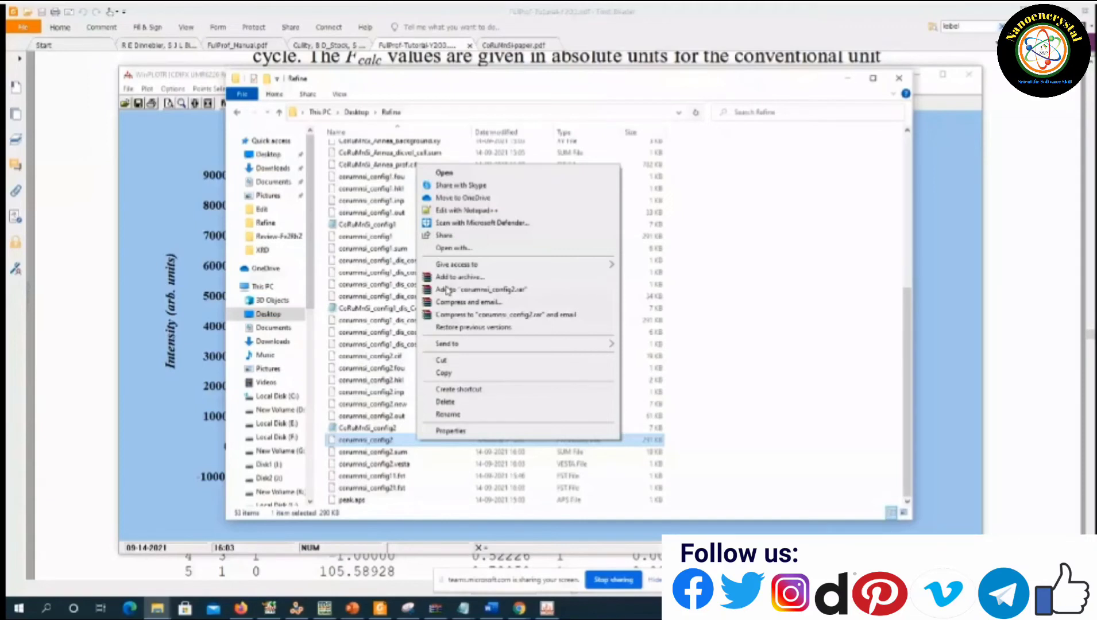
pyautogui.click(450, 430)
pyautogui.click(581, 391)
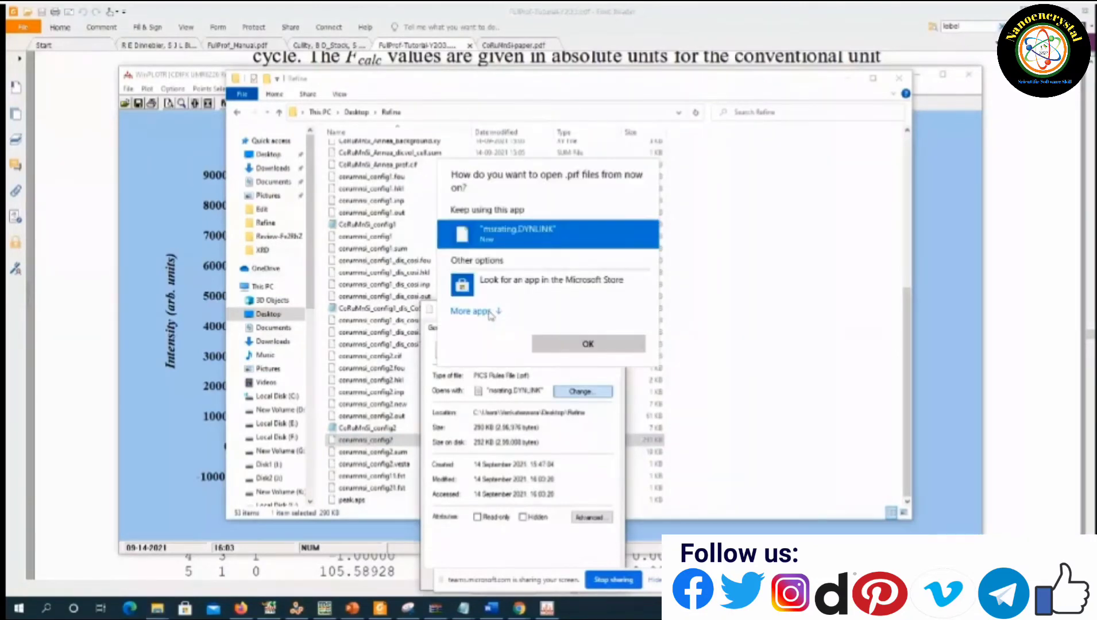
pyautogui.click(471, 311)
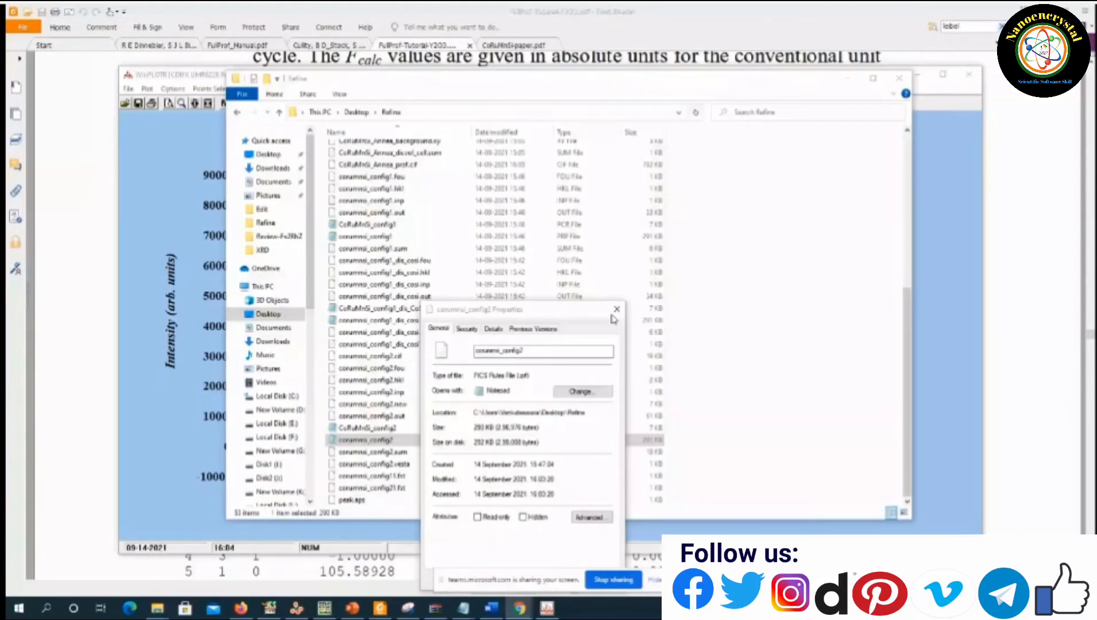
pyautogui.click(616, 309)
# - Open the corumnsi_config2.out file from the Refine folder in Notepad
pyautogui.rightClick(372, 416)
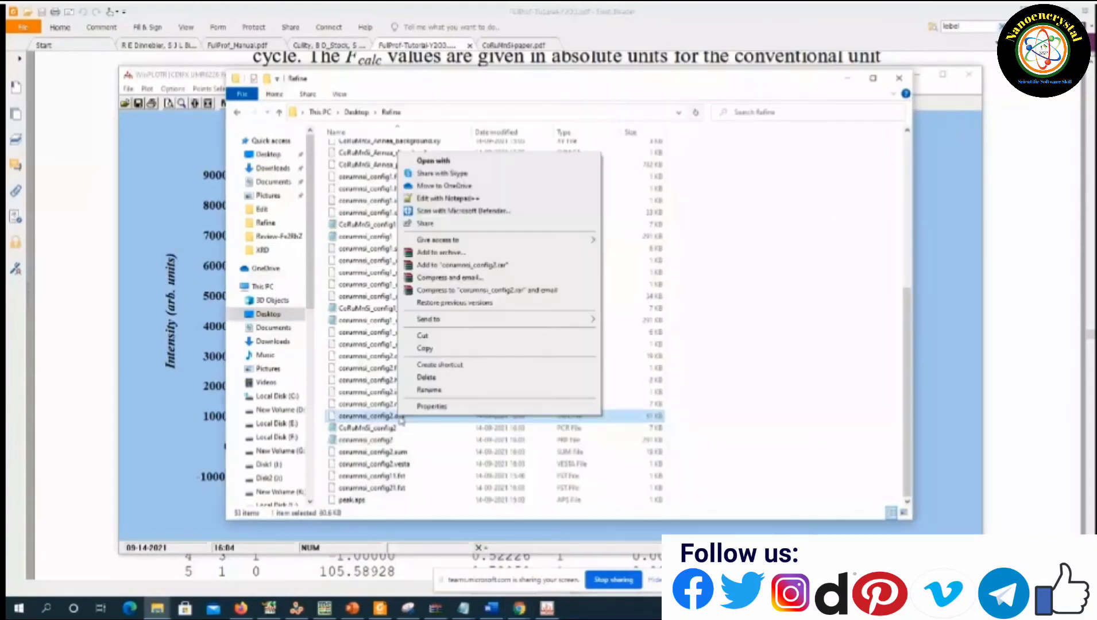
pyautogui.click(436, 152)
pyautogui.click(497, 287)
pyautogui.click(574, 438)
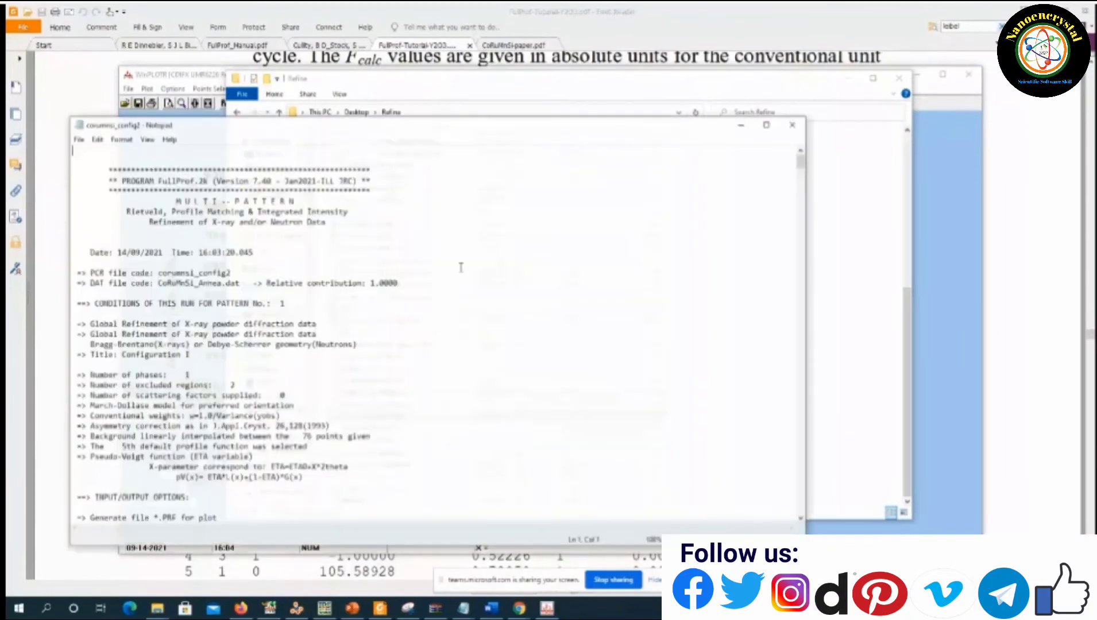
# - Examine the refinement output for atom and cell parameters, background values, reliability factors and the reflection list with integrated intensities
pyautogui.scroll(-15, 442, 287)
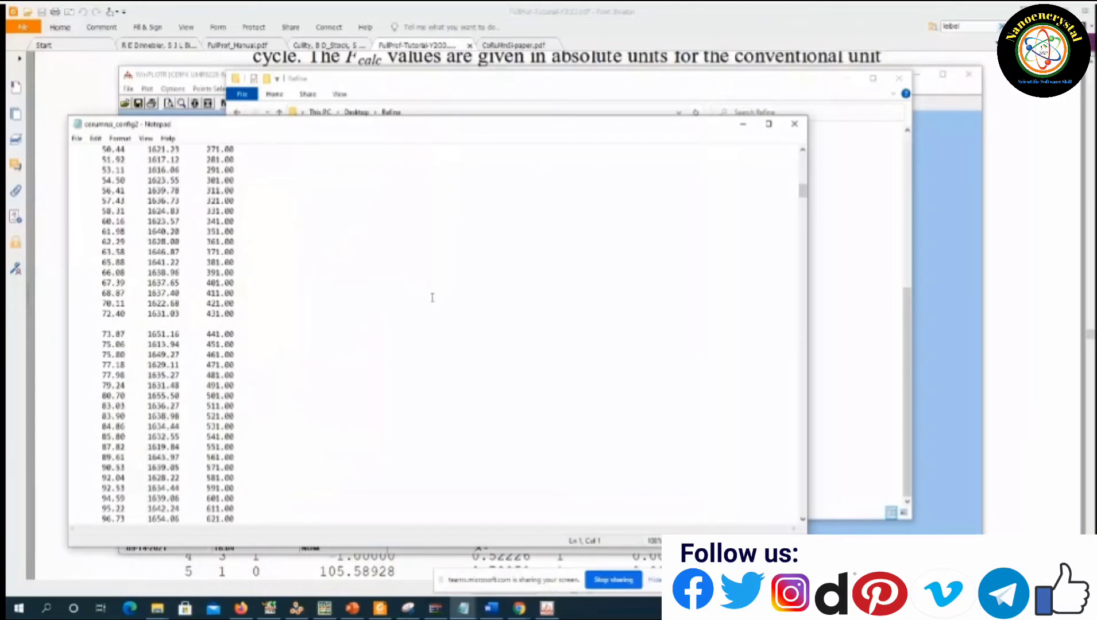
pyautogui.scroll(-15, 434, 301)
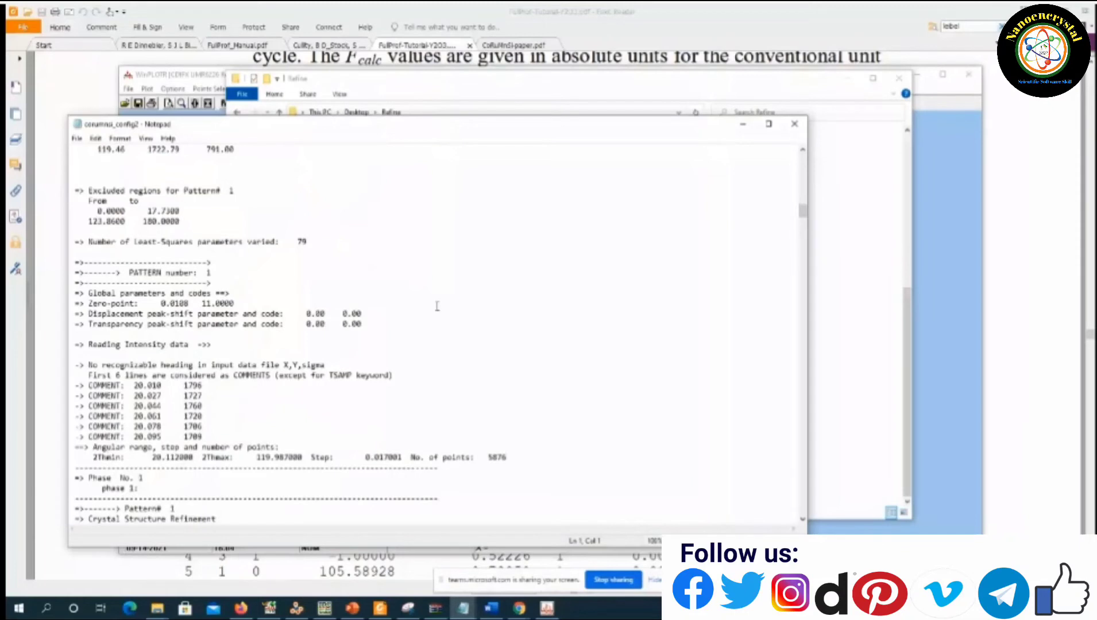
pyautogui.scroll(-15, 436, 306)
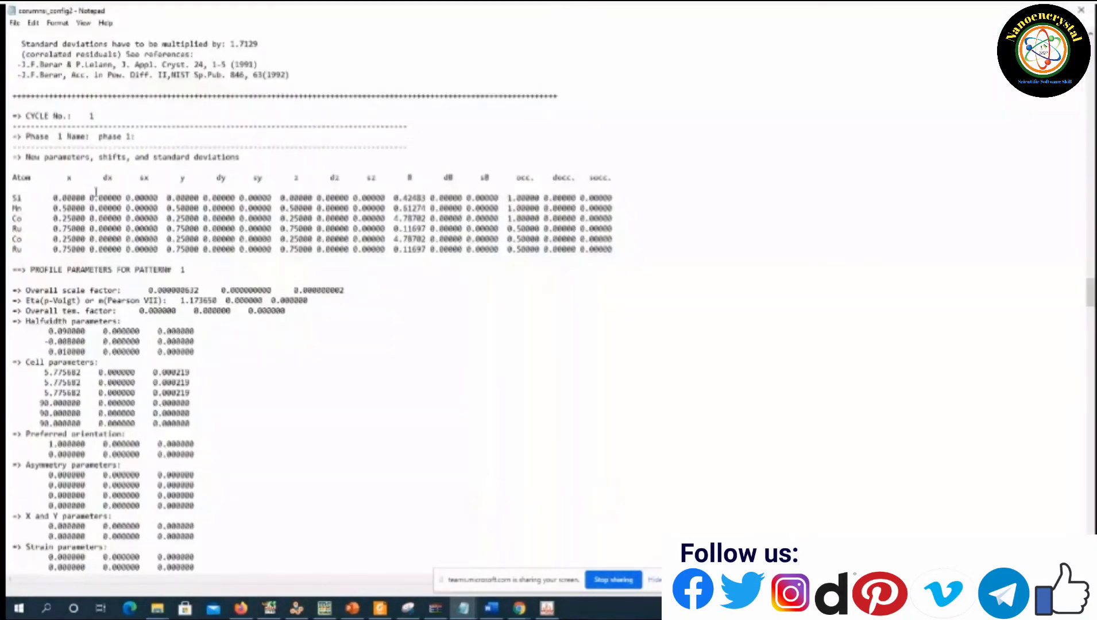
pyautogui.scroll(-5, 213, 196)
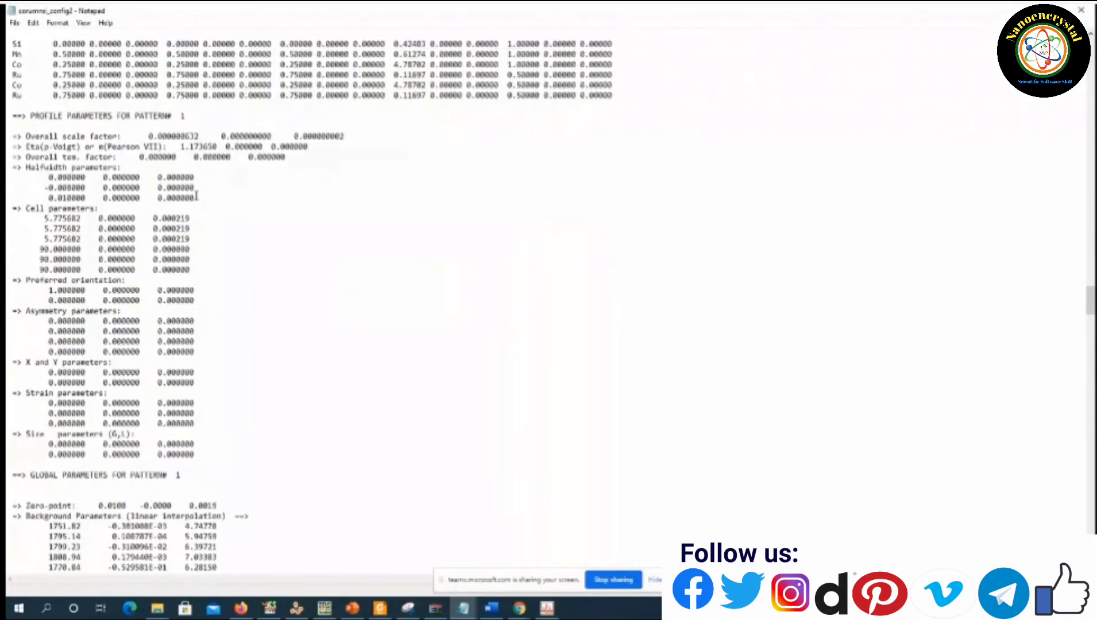
pyautogui.scroll(-14, 184, 194)
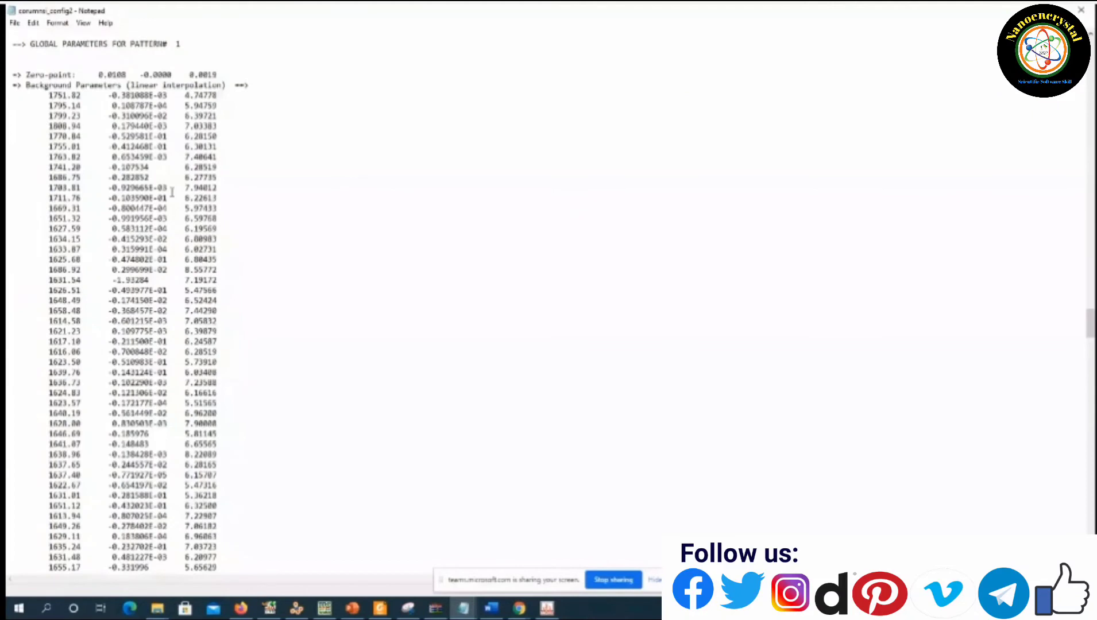
pyautogui.scroll(-20, 171, 192)
pyautogui.moveTo(113, 228); pyautogui.dragTo(85, 229)
pyautogui.scroll(-1, 117, 258)
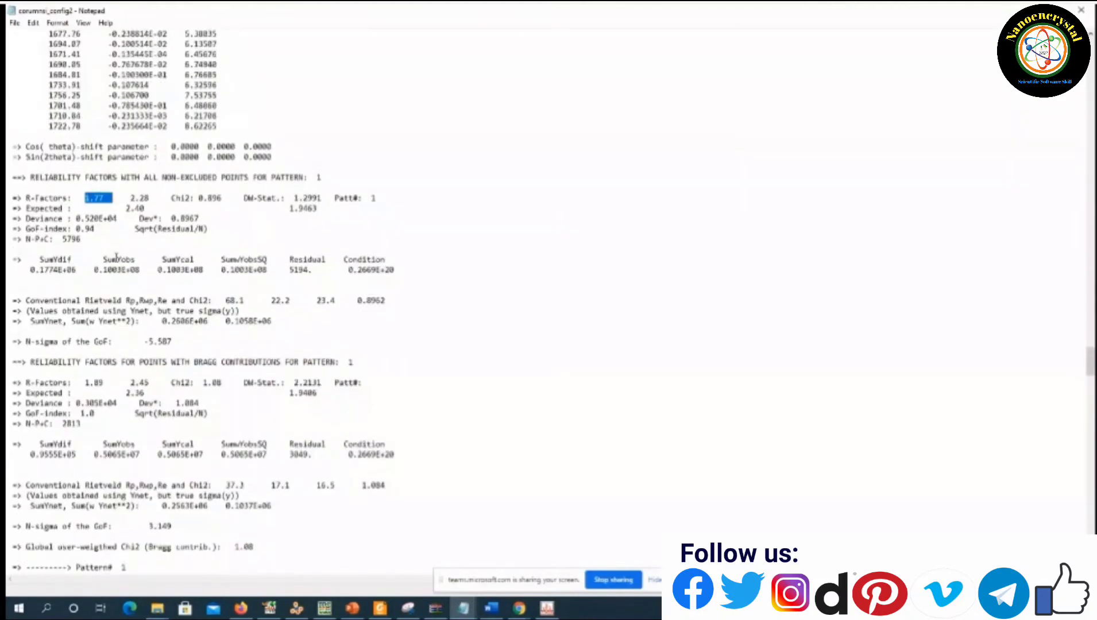
pyautogui.scroll(-4, 116, 258)
pyautogui.scroll(-20, 122, 261)
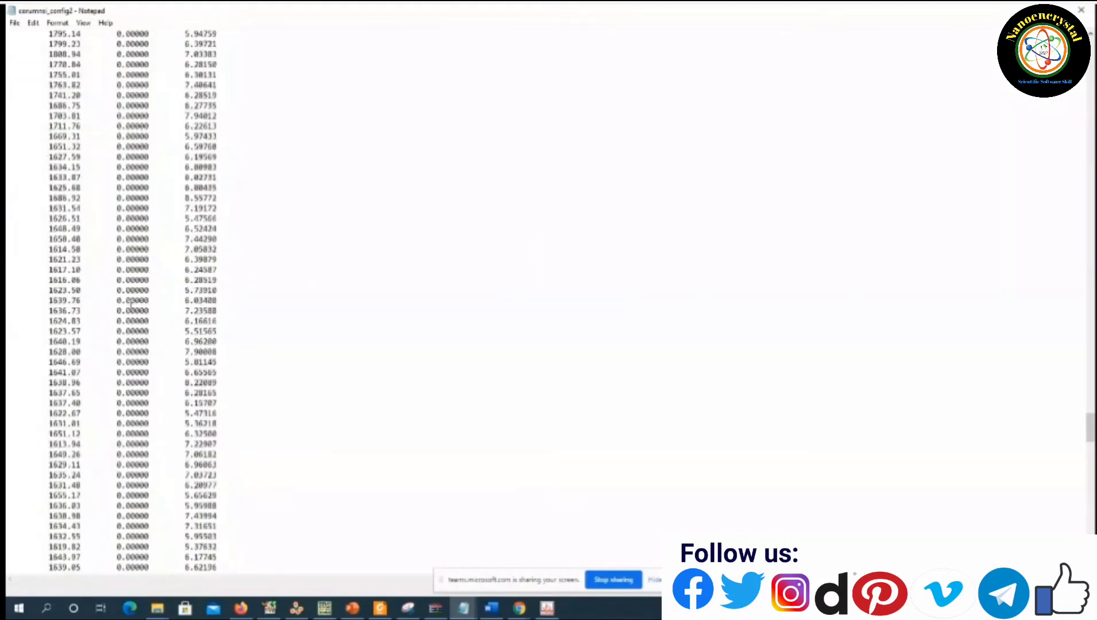
pyautogui.scroll(-15, 138, 306)
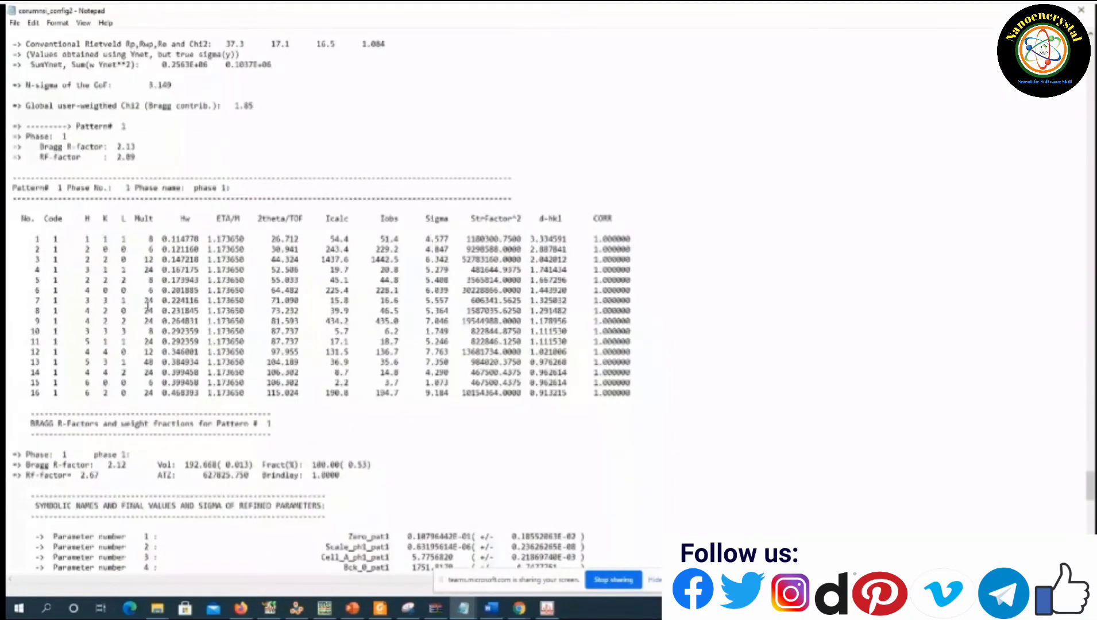
# - Examine the Bragg R-factor, RF-factor, and first reflection's indices and multiplicity, consulting the Intensity of Reflection slide in PowerPoint
pyautogui.scroll(-1, 148, 301)
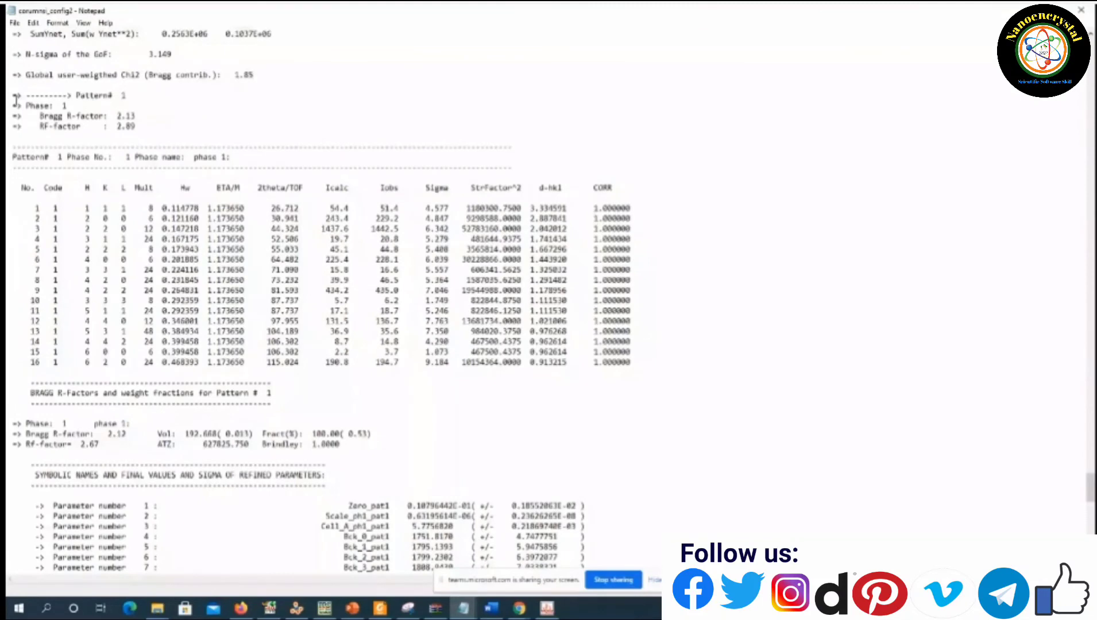
pyautogui.moveTo(229, 75); pyautogui.dragTo(270, 74)
pyautogui.moveTo(39, 115); pyautogui.dragTo(138, 116)
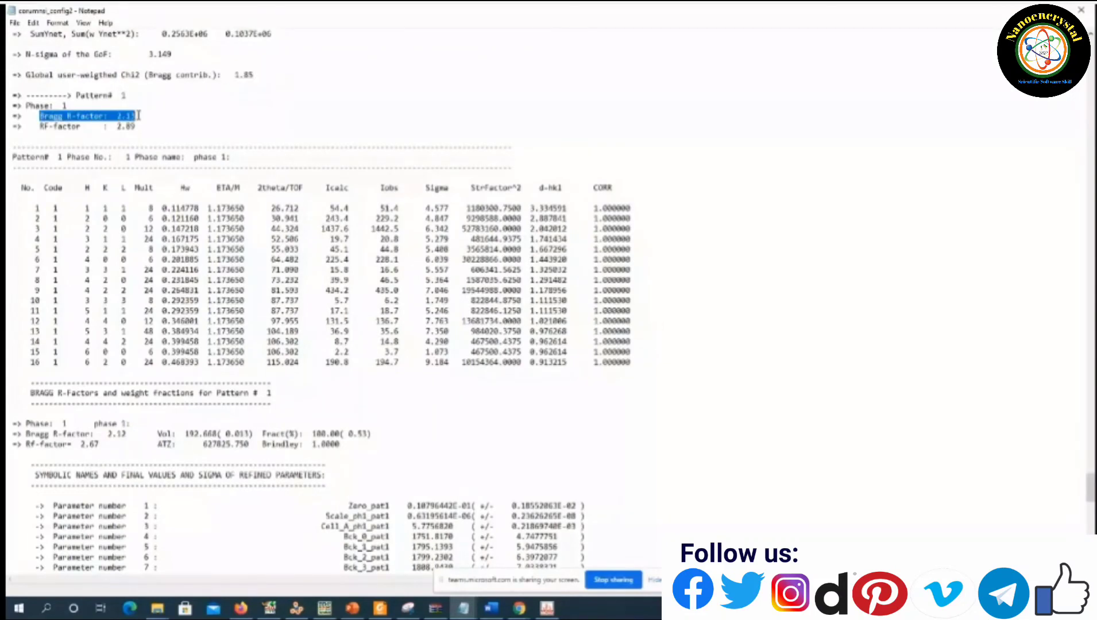
pyautogui.moveTo(39, 126); pyautogui.dragTo(138, 125)
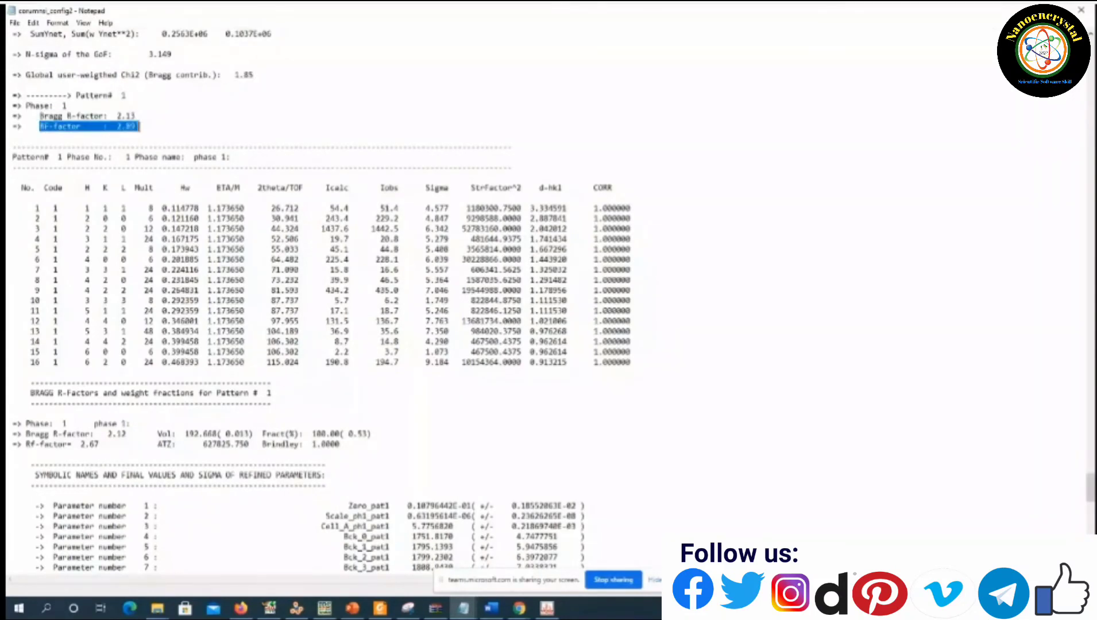
pyautogui.moveTo(81, 207); pyautogui.dragTo(131, 208)
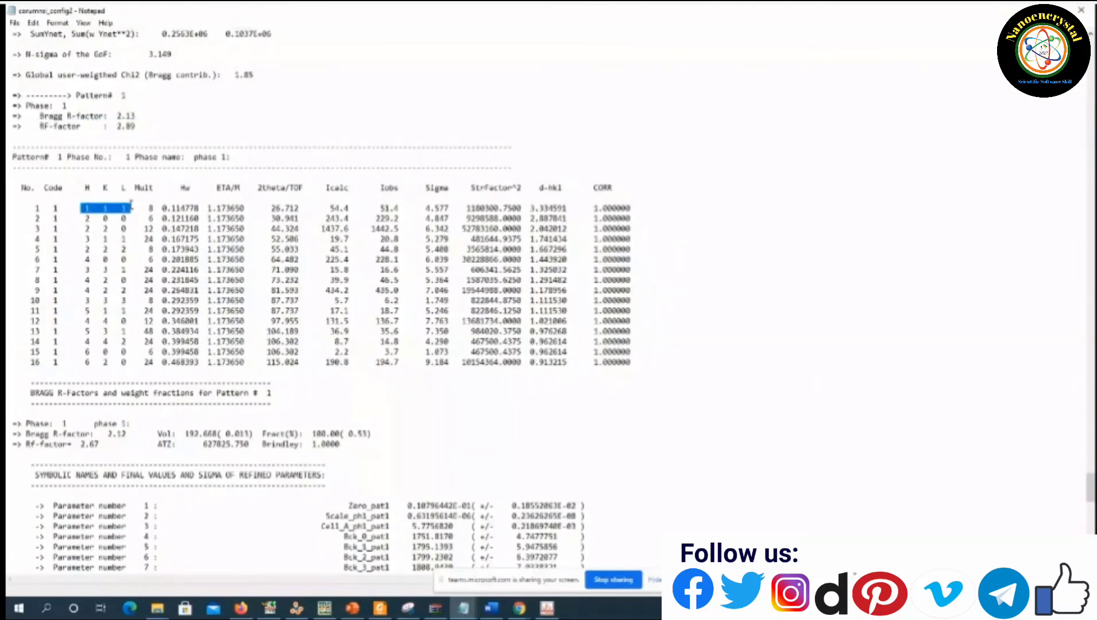
pyautogui.doubleClick(150, 208)
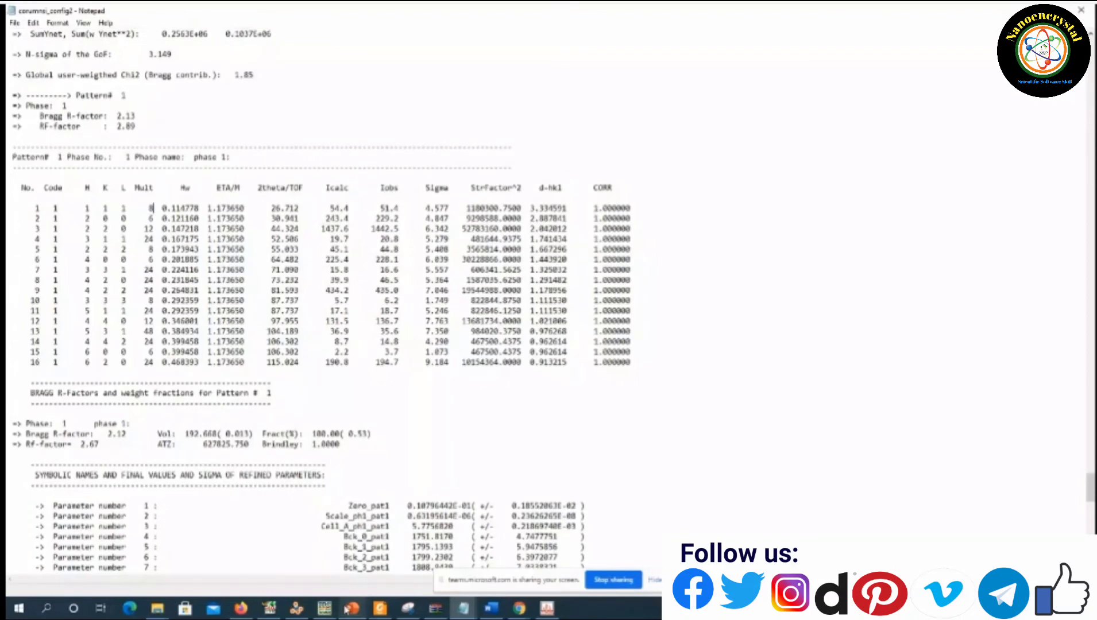
pyautogui.click(350, 608)
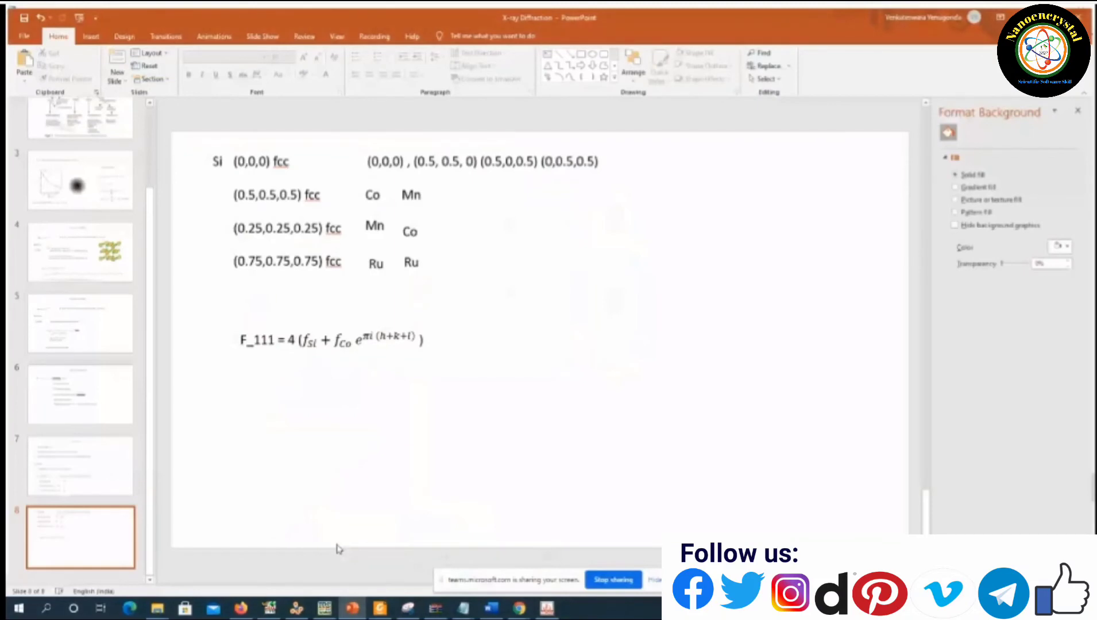
pyautogui.click(121, 395)
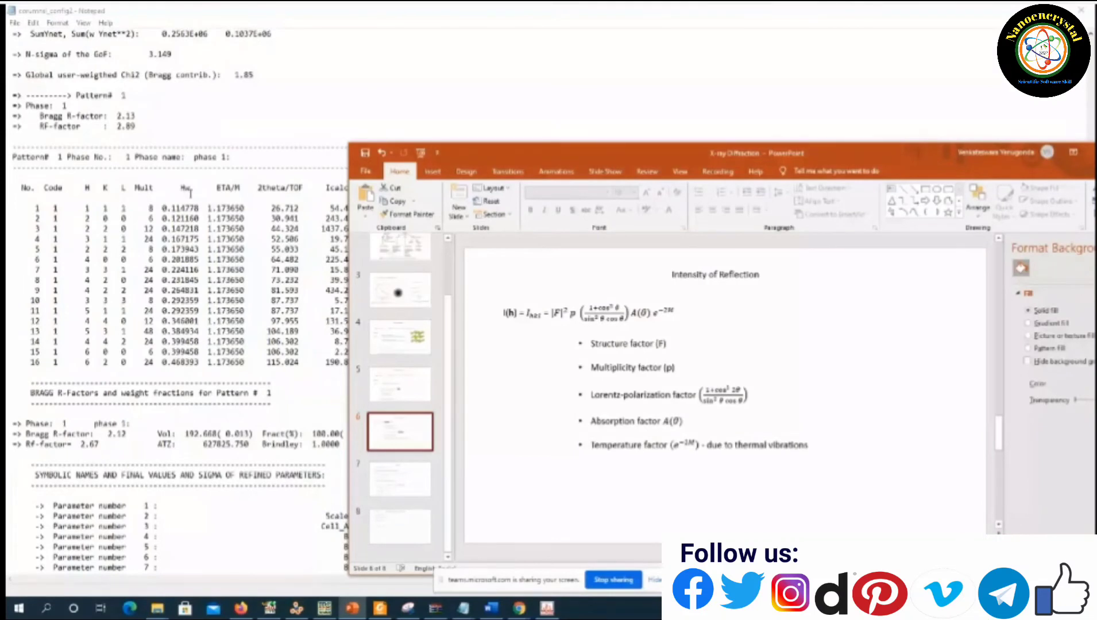
# - Back in the Notepad output, examine the reflection table's Hw, 2theta, calculated and observed intensities, squared structure factor and d-hkl columns
pyautogui.moveTo(159, 208); pyautogui.dragTo(199, 209)
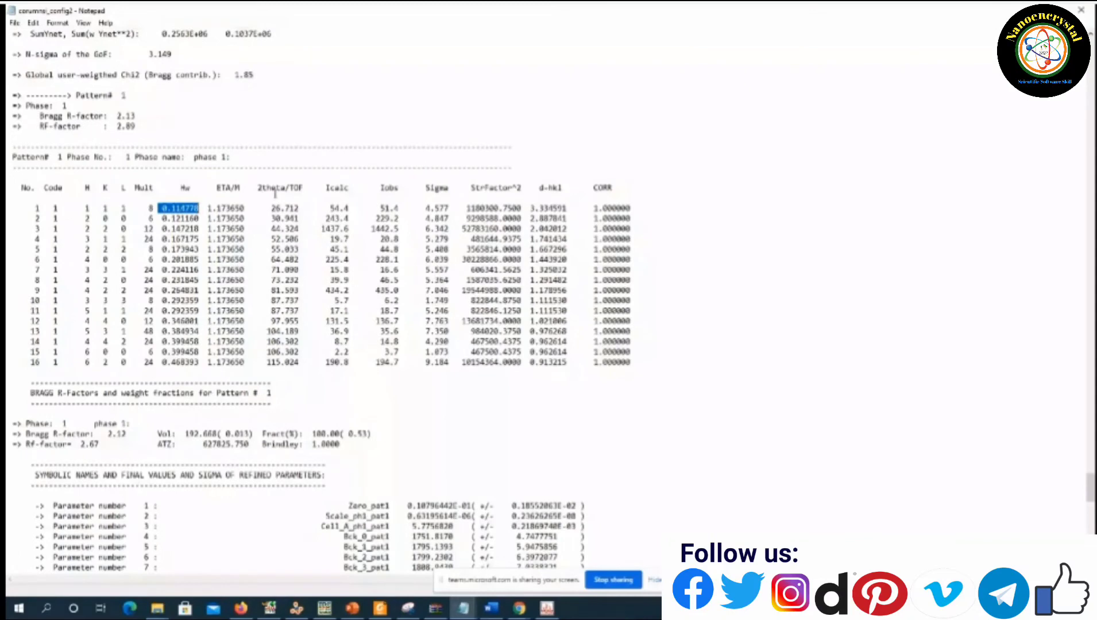
pyautogui.moveTo(257, 187); pyautogui.dragTo(303, 188)
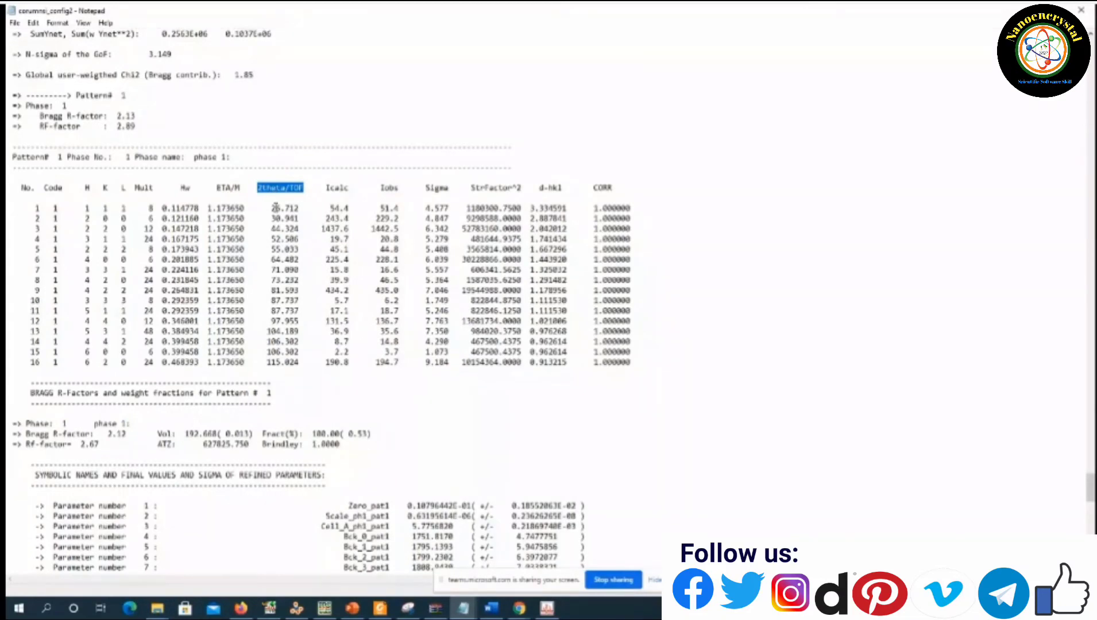
pyautogui.moveTo(330, 208); pyautogui.dragTo(399, 208)
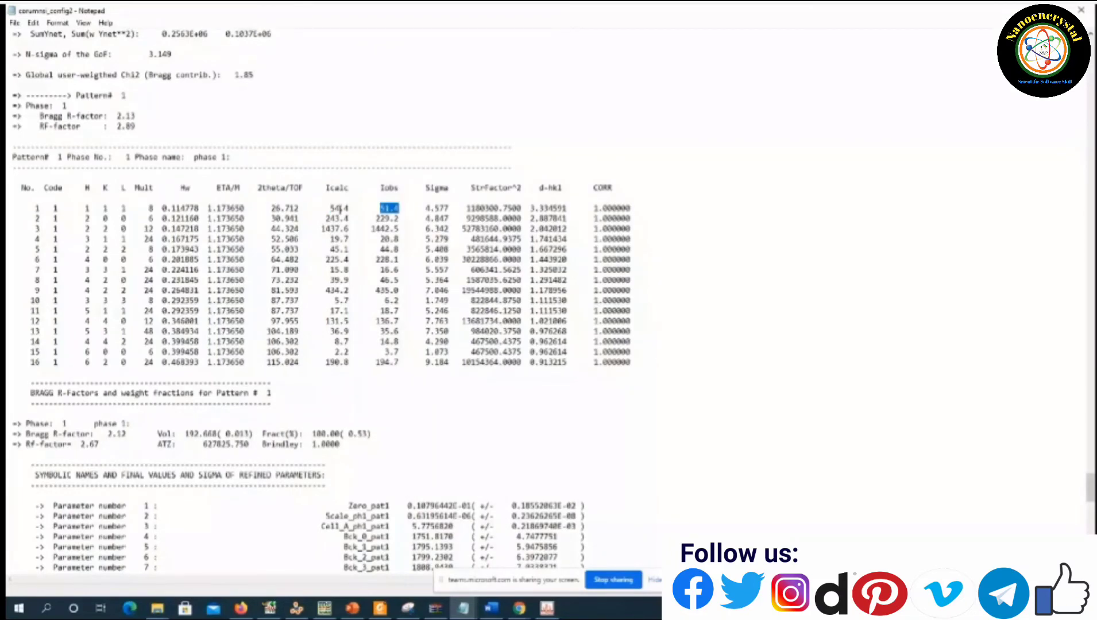
pyautogui.moveTo(467, 208); pyautogui.dragTo(522, 208)
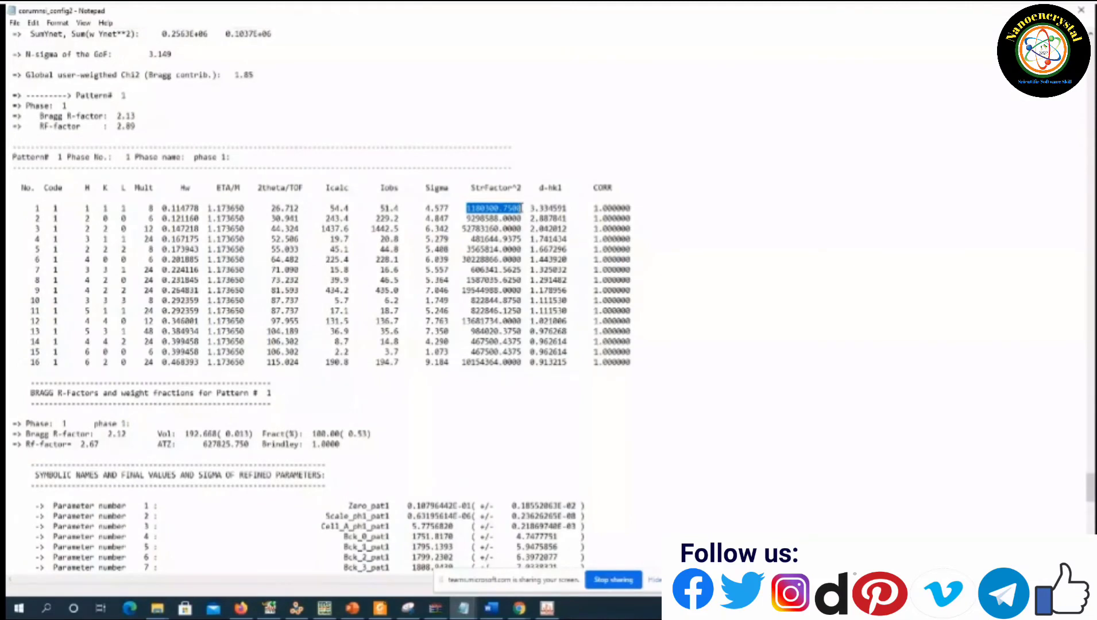
pyautogui.moveTo(86, 209); pyautogui.dragTo(130, 208)
pyautogui.moveTo(462, 209); pyautogui.dragTo(531, 215)
pyautogui.moveTo(531, 209); pyautogui.dragTo(567, 207)
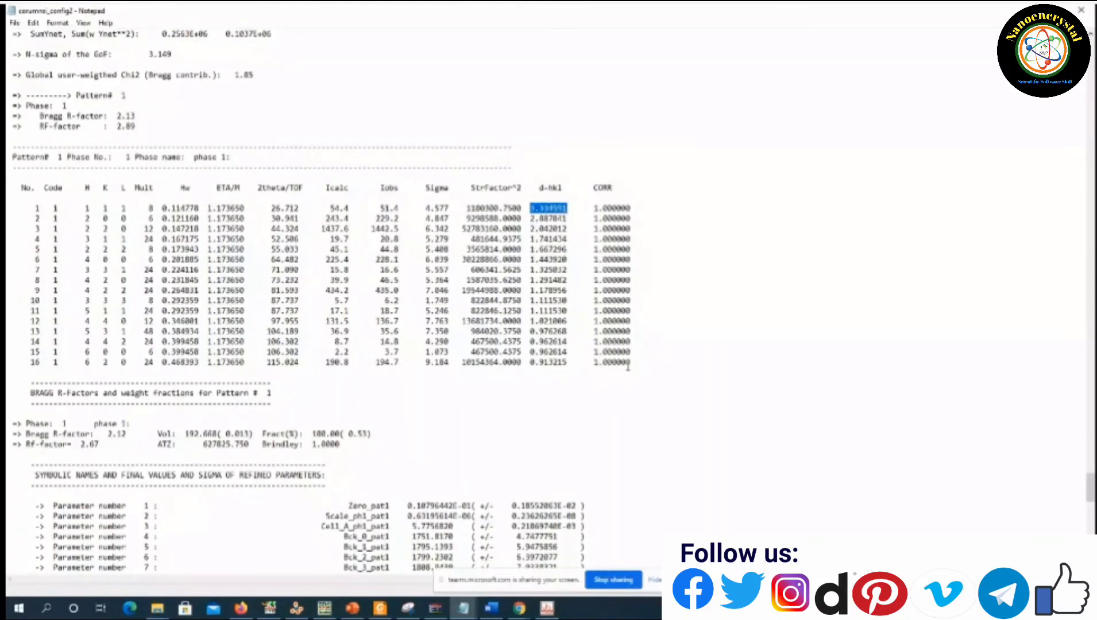
pyautogui.moveTo(628, 367); pyautogui.dragTo(7, 178)
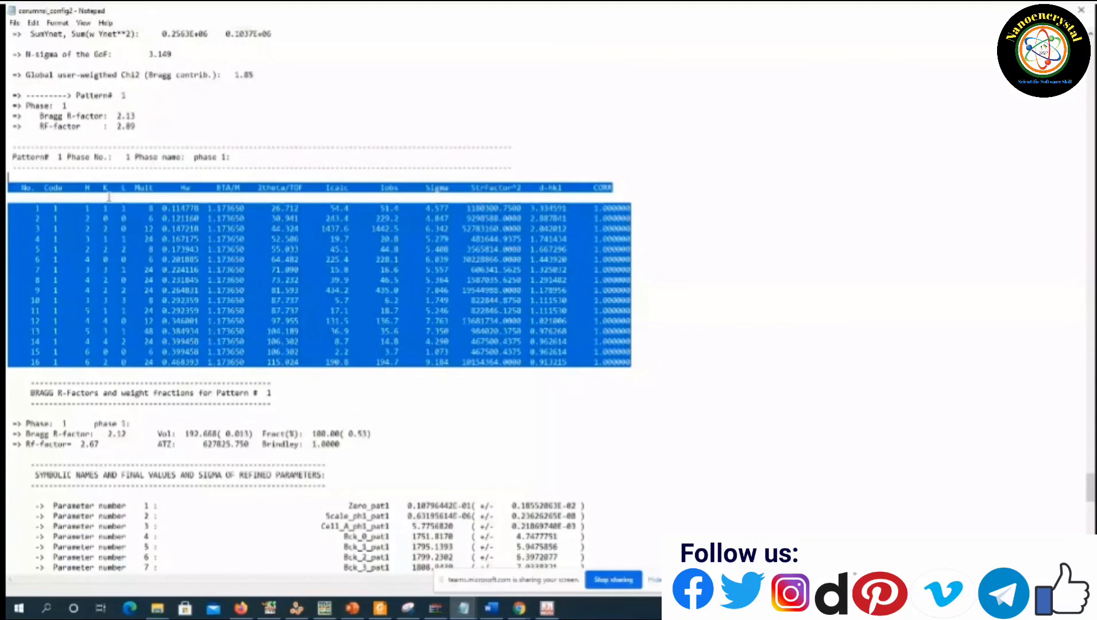
pyautogui.click(203, 207)
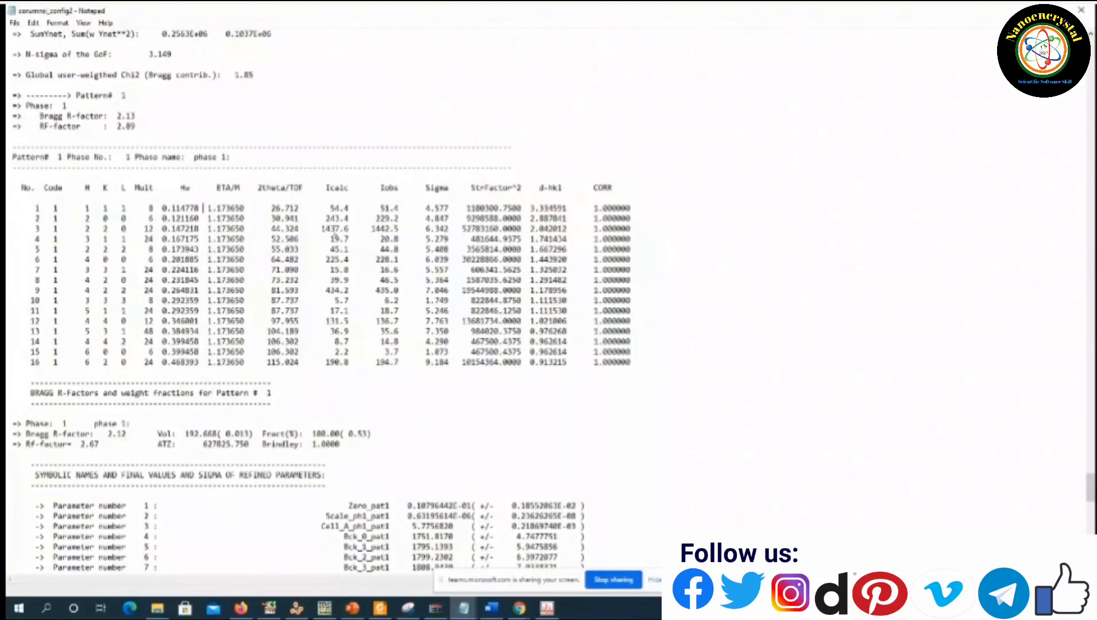
pyautogui.moveTo(330, 208); pyautogui.dragTo(399, 208)
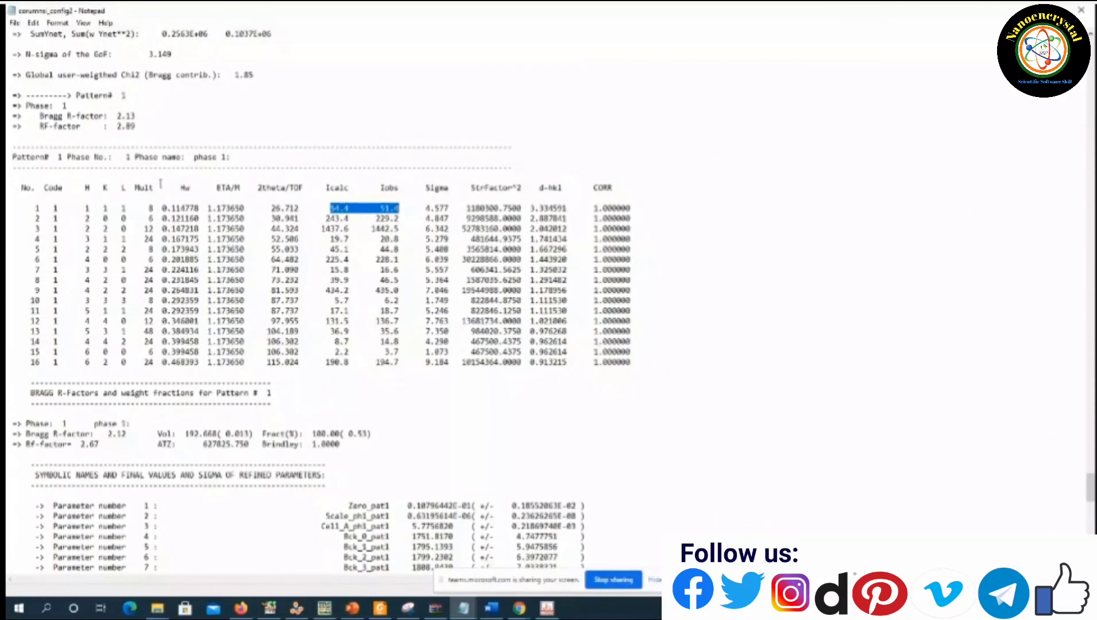
# - Review the Bragg R-factors, cell volume and RF-factor below the reflection table, along with the reliability factors above it
pyautogui.moveTo(31, 115); pyautogui.dragTo(139, 126)
pyautogui.scroll(-2, 151, 272)
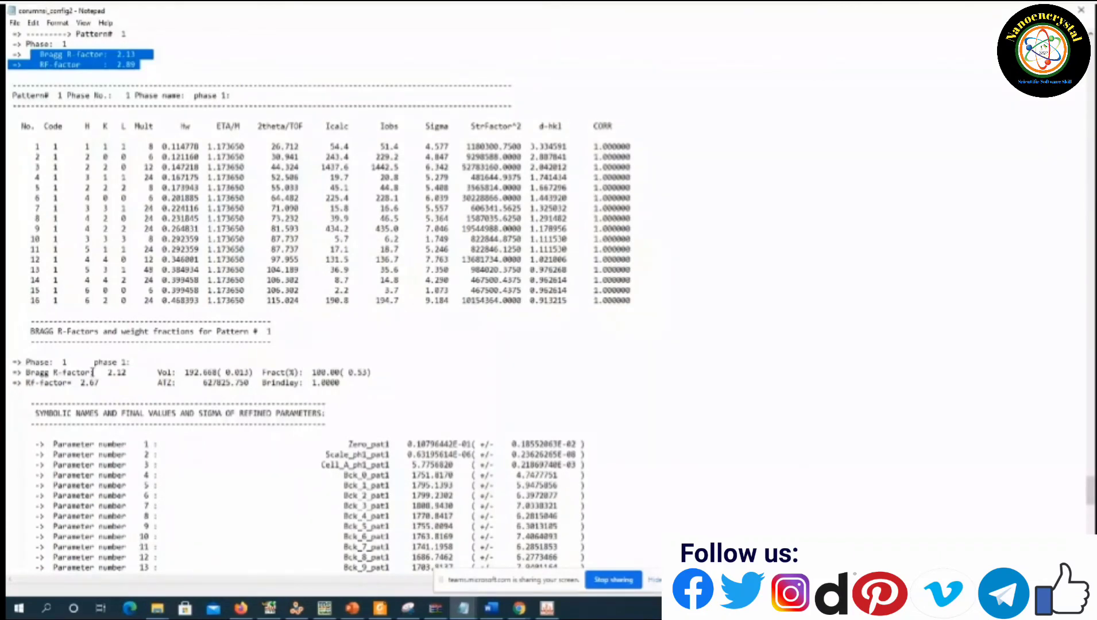
pyautogui.moveTo(185, 372); pyautogui.dragTo(209, 371)
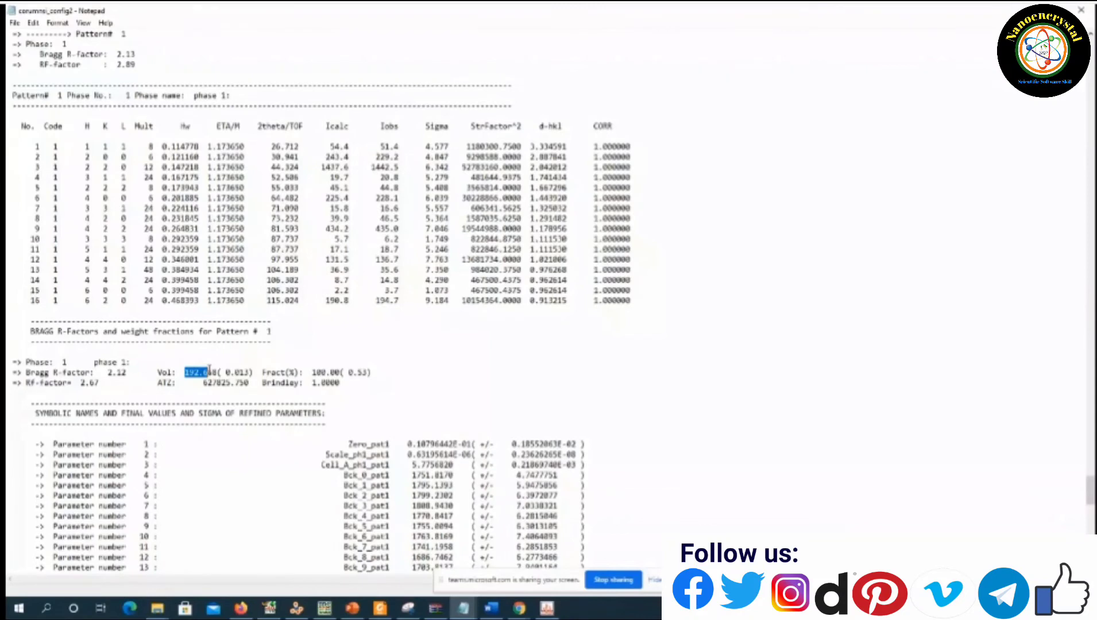
pyautogui.moveTo(77, 383); pyautogui.dragTo(103, 383)
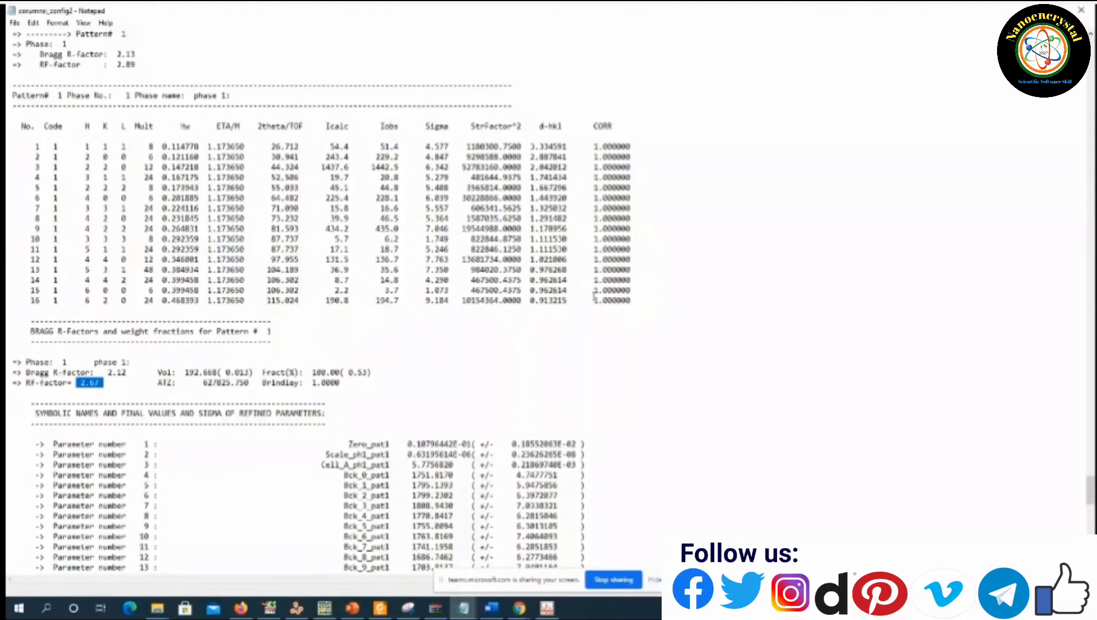
pyautogui.moveTo(595, 296); pyautogui.dragTo(16, 95)
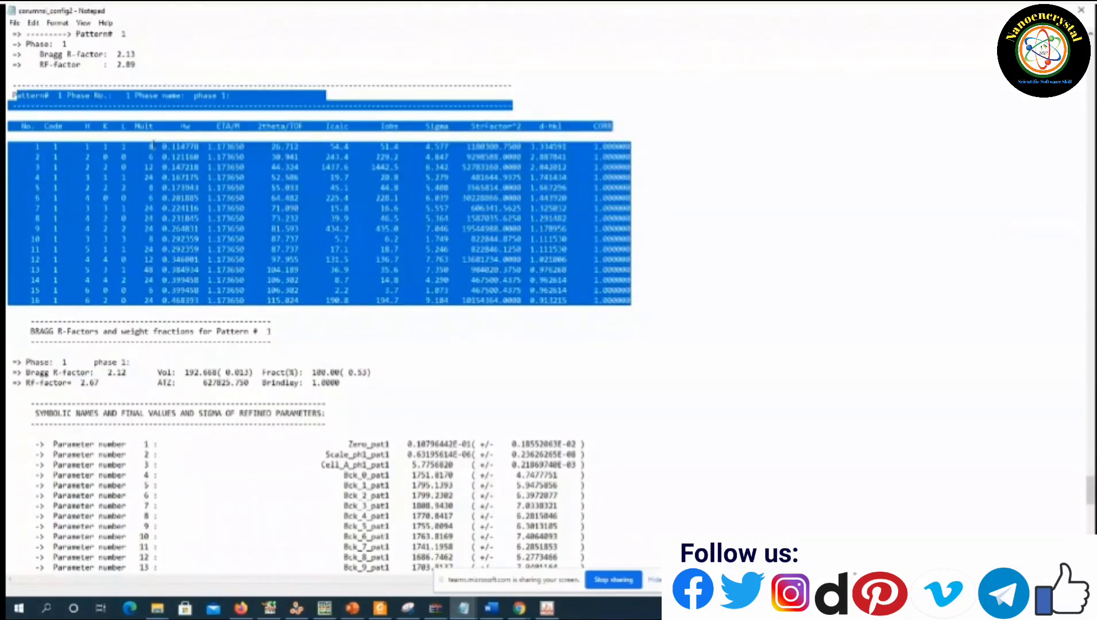
pyautogui.click(236, 96)
pyautogui.scroll(-15, 297, 218)
pyautogui.scroll(15, 306, 228)
pyautogui.scroll(17, 310, 233)
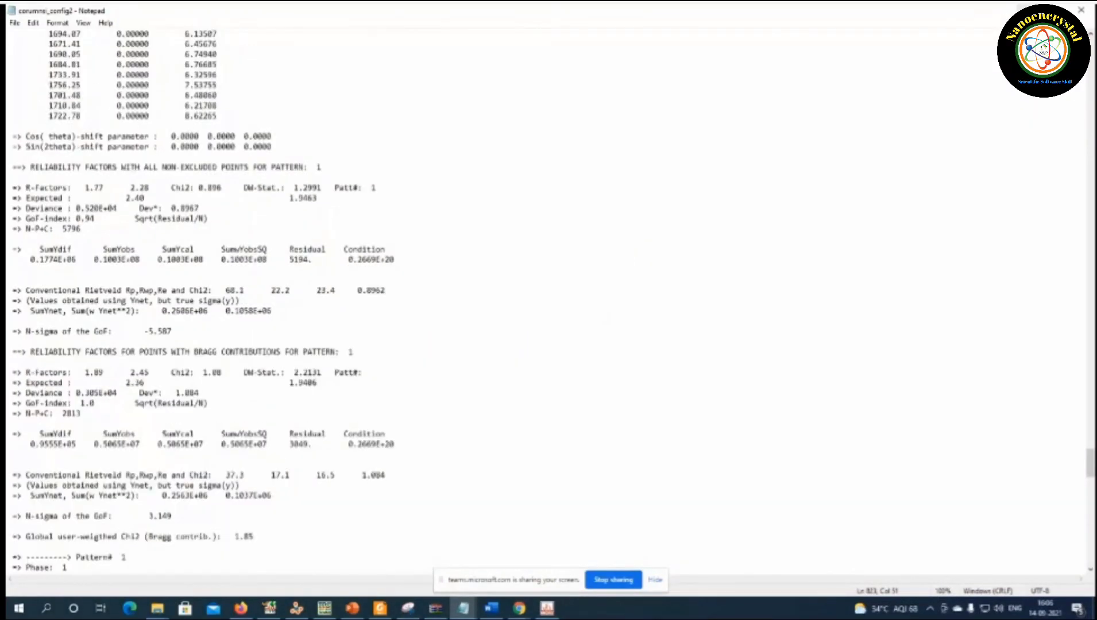
# - Switch from Notepad to the Refine folder in File Explorer and locate the corumnsi_config2 OUT, PCR and PRF files
pyautogui.click(1028, 10)
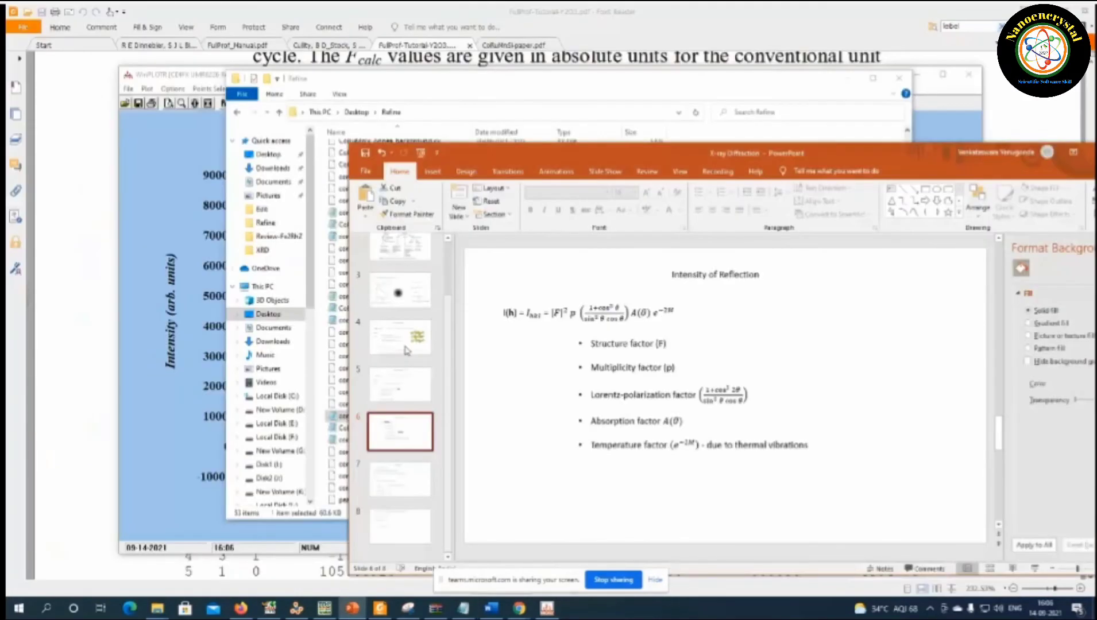
pyautogui.click(340, 414)
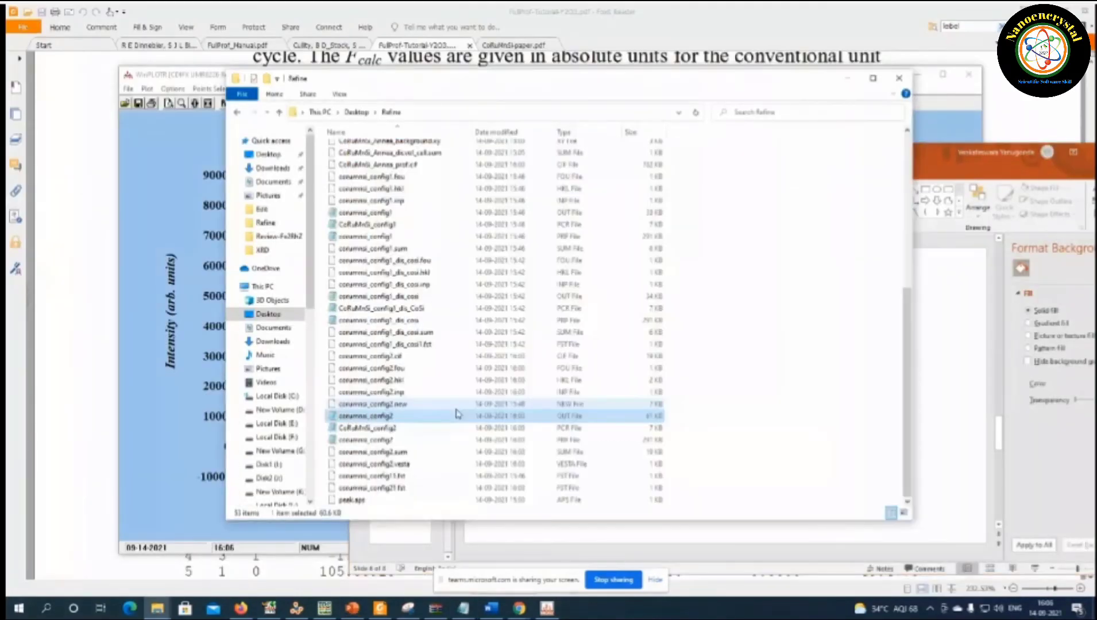
pyautogui.click(421, 430)
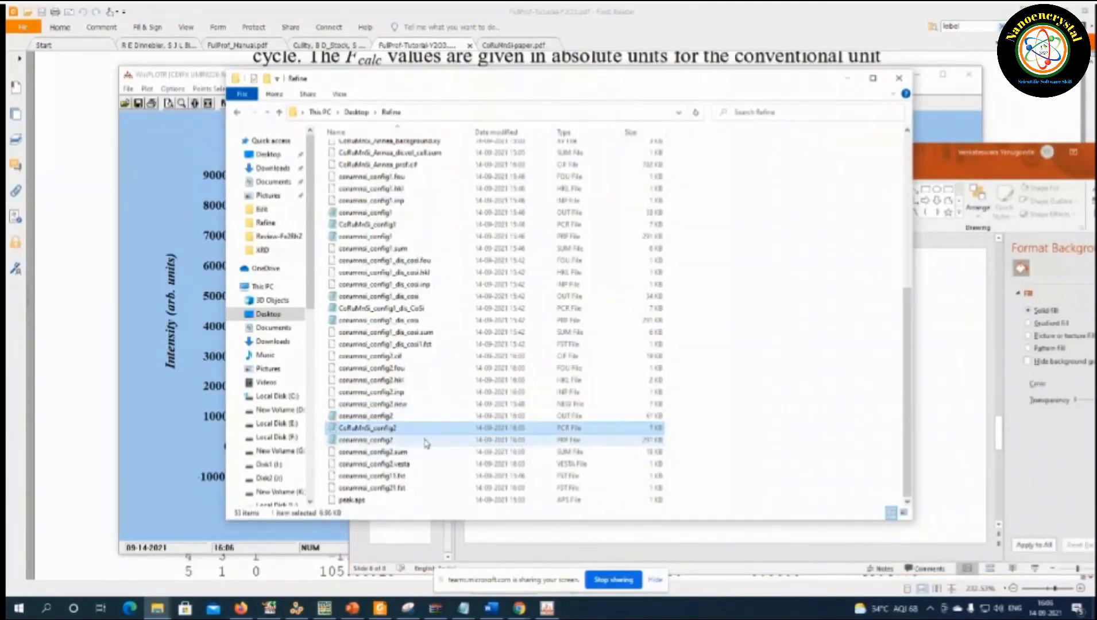
pyautogui.click(425, 441)
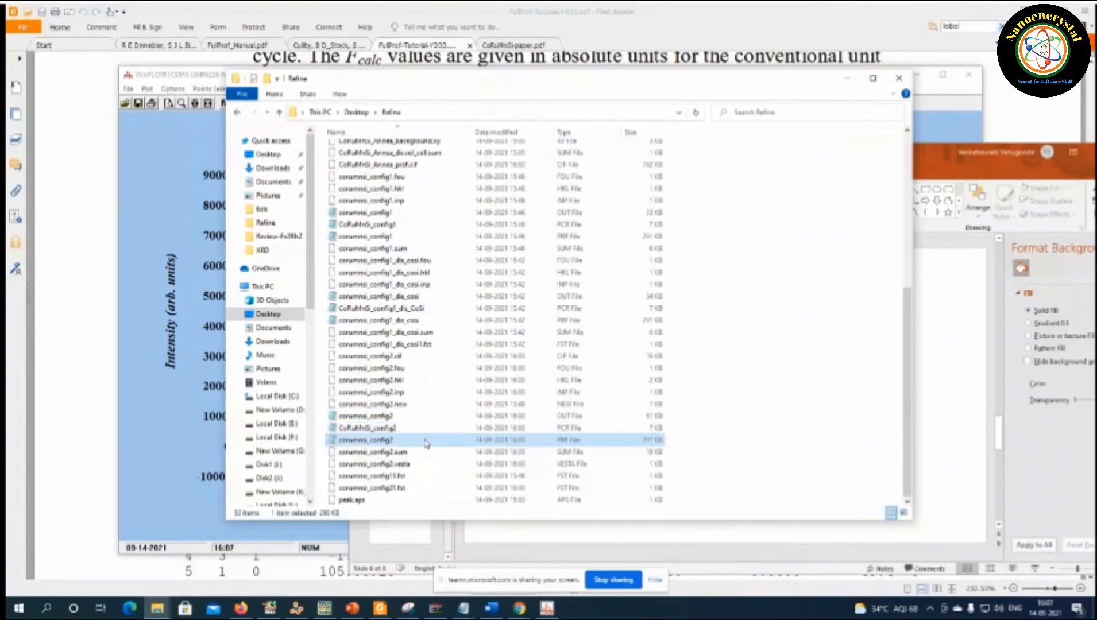
# - Load corumnsi_config2.cif from the Refine folder into VESTA, arranging both windows side by side
pyautogui.click(411, 357)
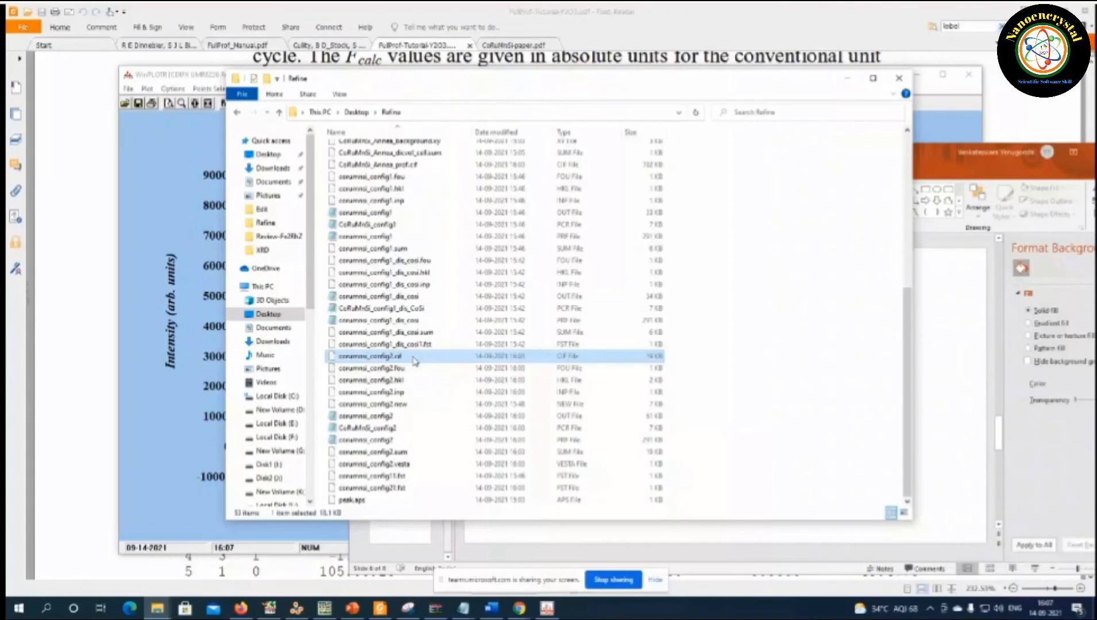
pyautogui.click(296, 609)
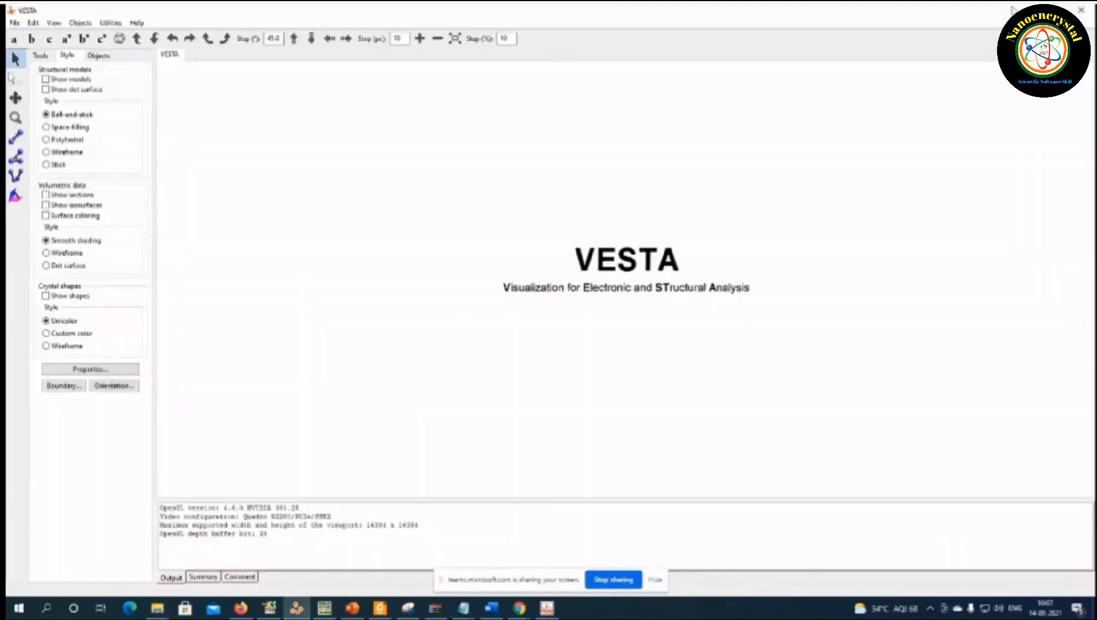
pyautogui.click(1054, 11)
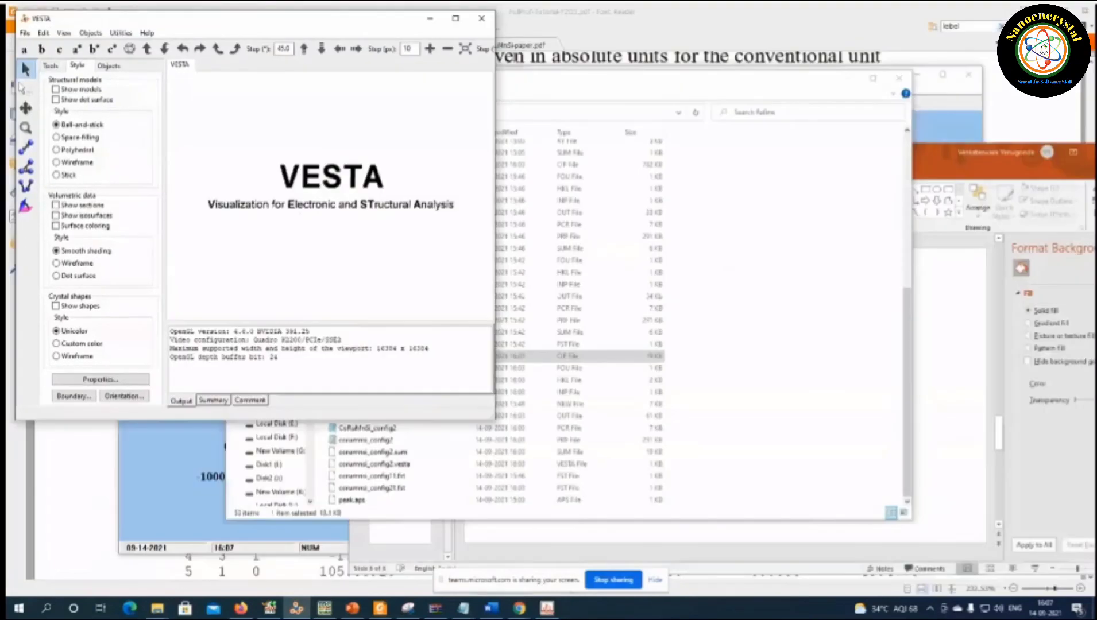
pyautogui.moveTo(594, 87); pyautogui.dragTo(714, 78)
pyautogui.moveTo(493, 347); pyautogui.dragTo(238, 227)
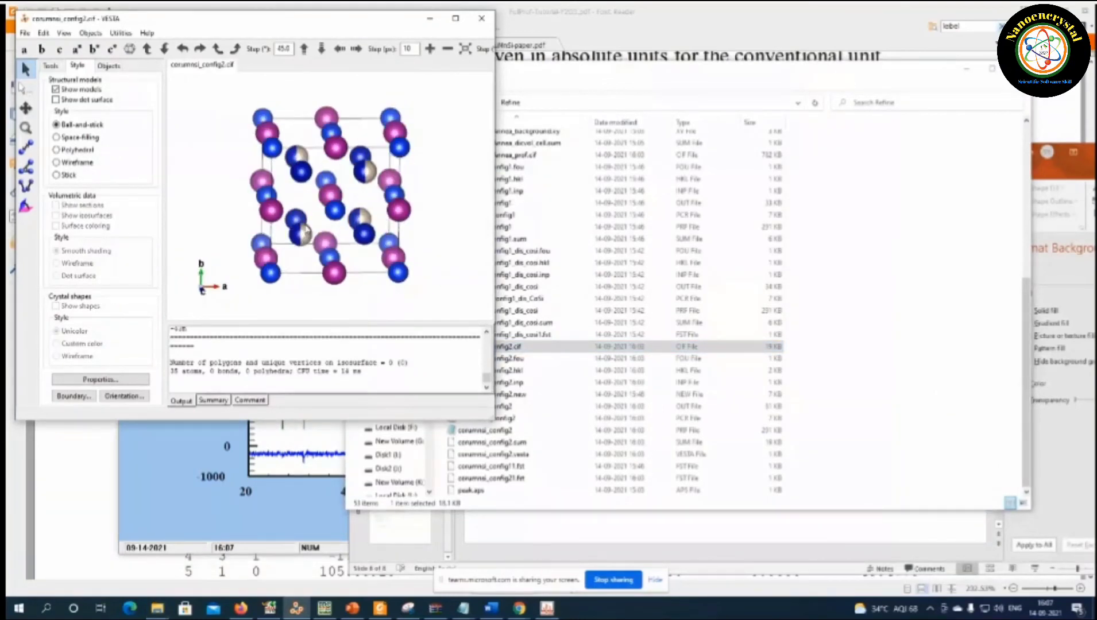
# - Show the atom labels for the Si, Mn, Co and Ru sites and rotate the enlarged structure slightly
pyautogui.click(108, 65)
pyautogui.click(127, 228)
pyautogui.click(126, 254)
pyautogui.click(127, 279)
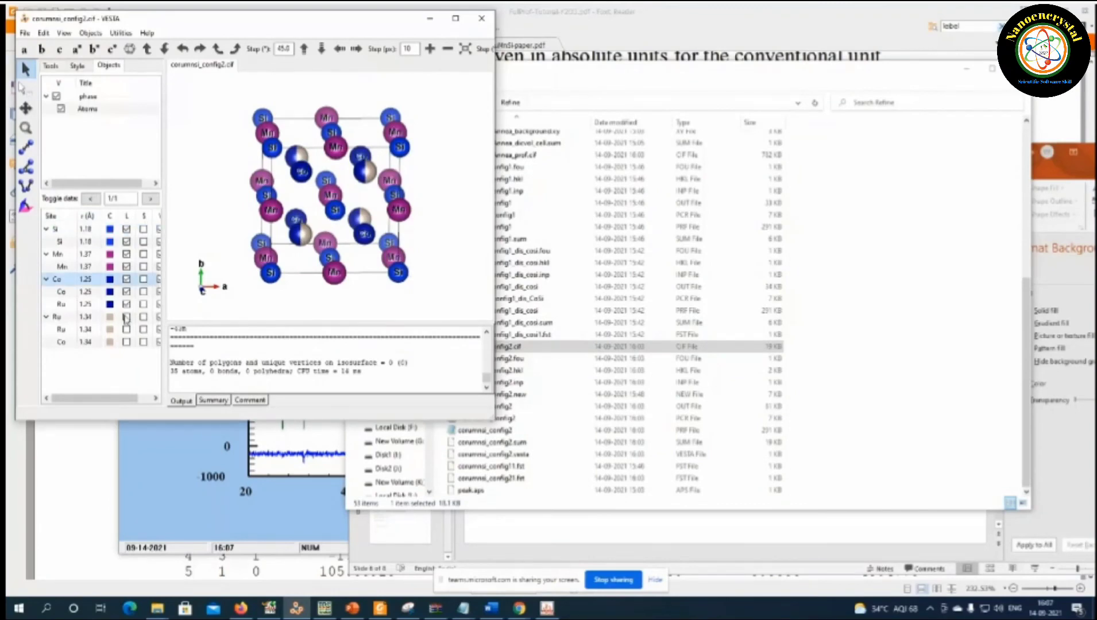
pyautogui.click(126, 316)
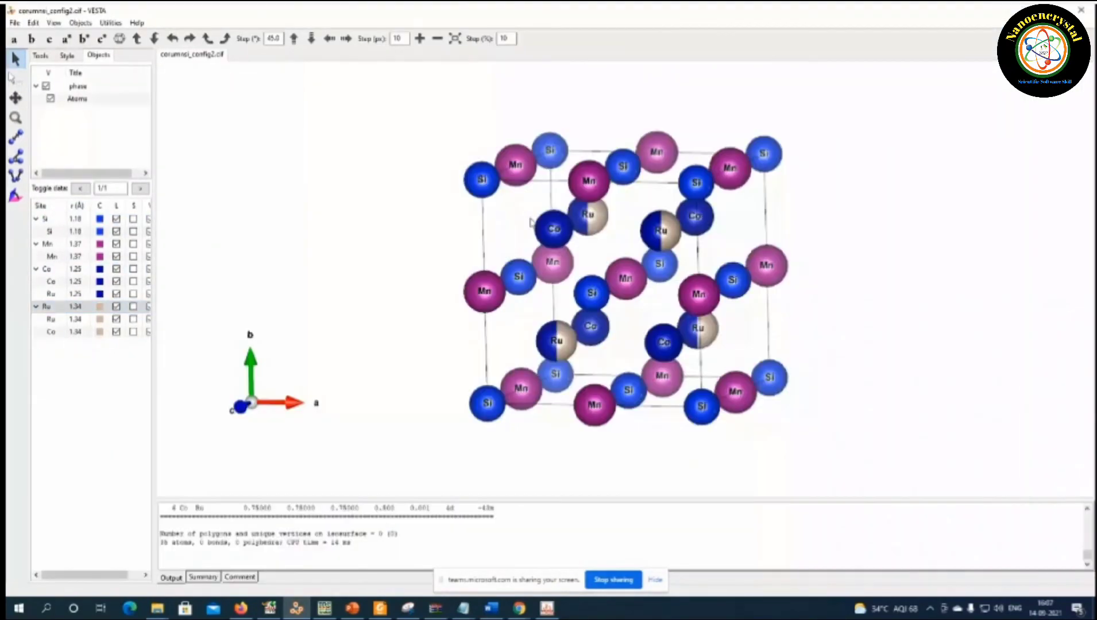
pyautogui.moveTo(530, 223); pyautogui.dragTo(535, 237)
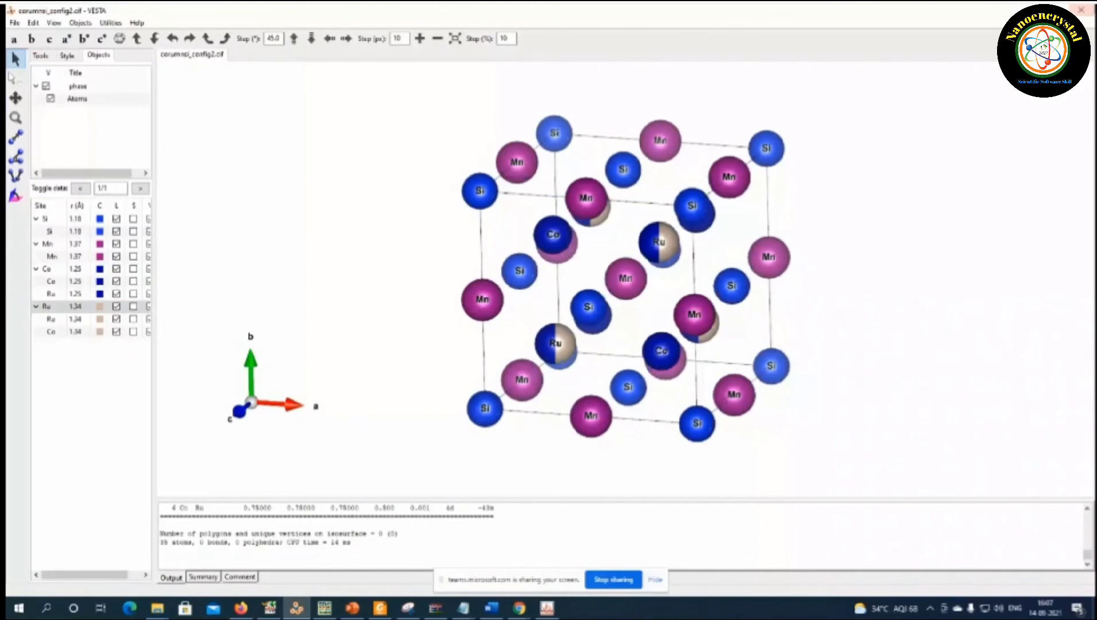
pyautogui.click(1054, 10)
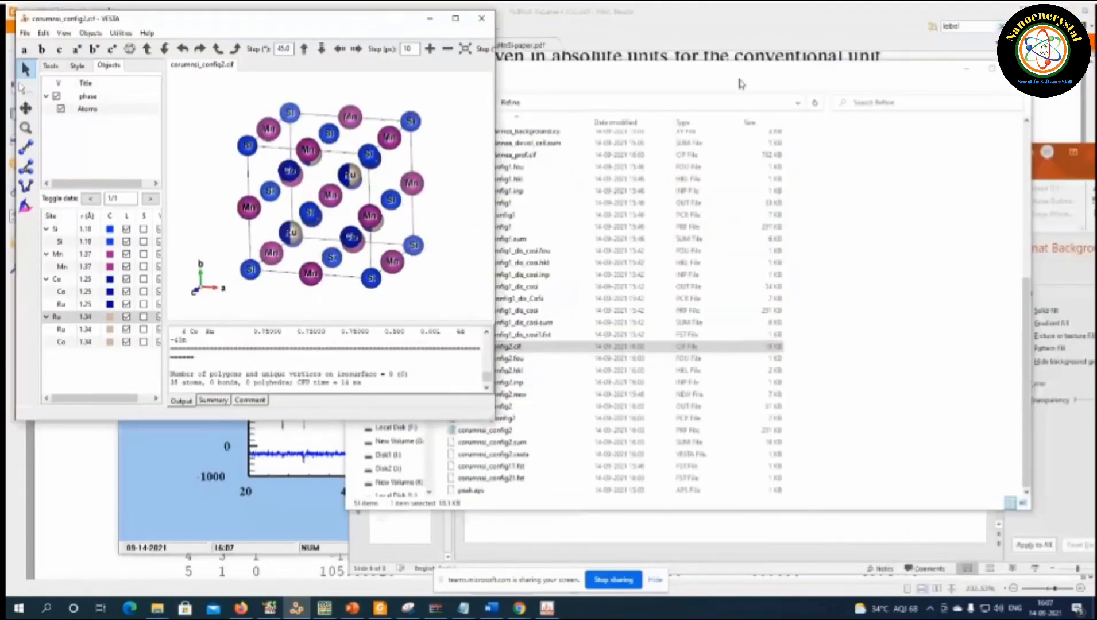
# - Switch to the FullProf PCR Editor for corumnsi_config2 and open the output options for patterns and phases
pyautogui.click(739, 82)
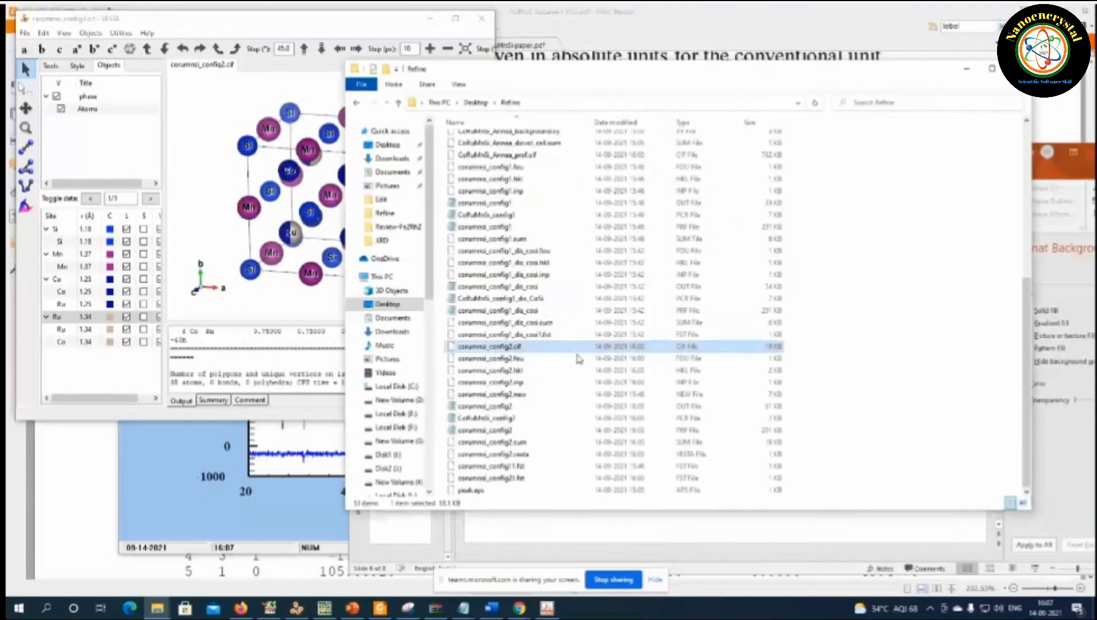
pyautogui.click(546, 608)
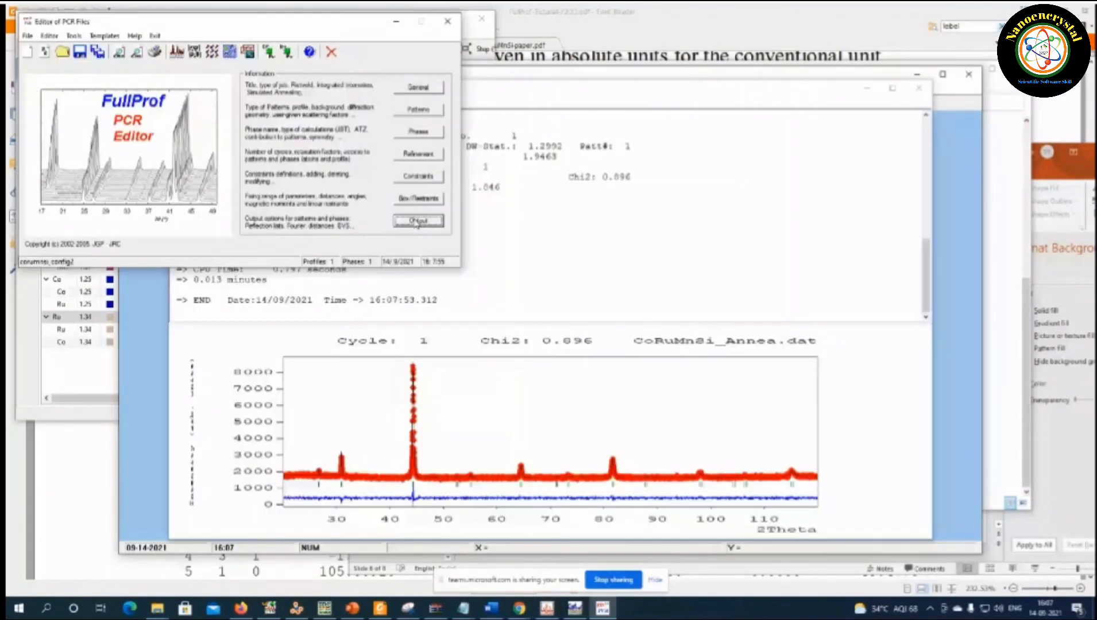
pyautogui.click(417, 222)
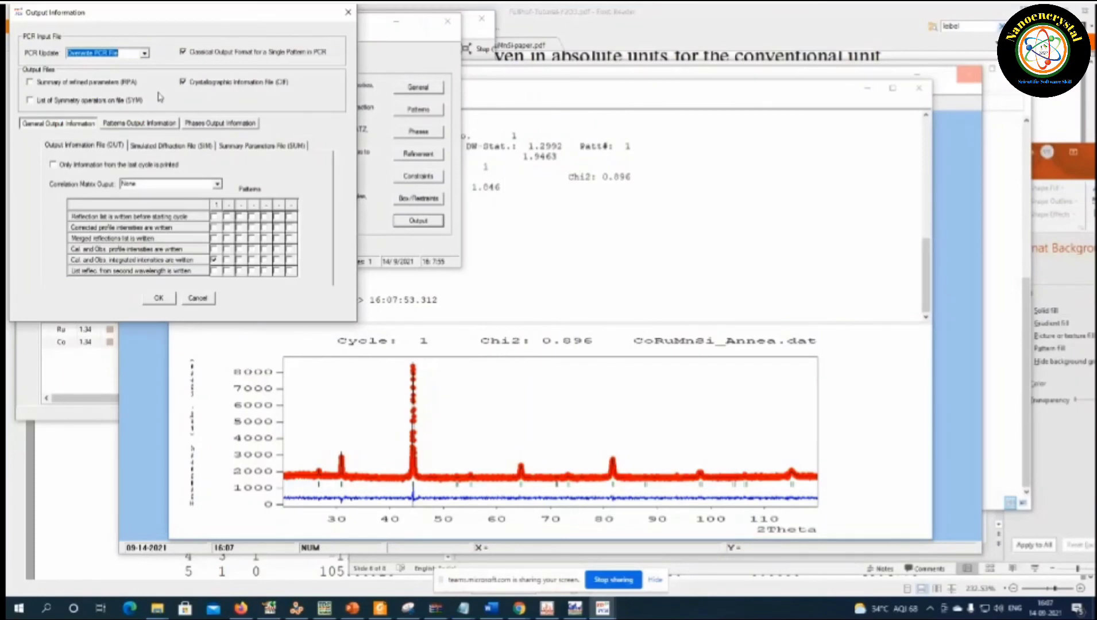
# - Try the refined-parameters summary (RPA) and symmetry operator list (SYM) output options, restore the Crystallographic Information File (CIF) output, and accept the settings
pyautogui.click(29, 82)
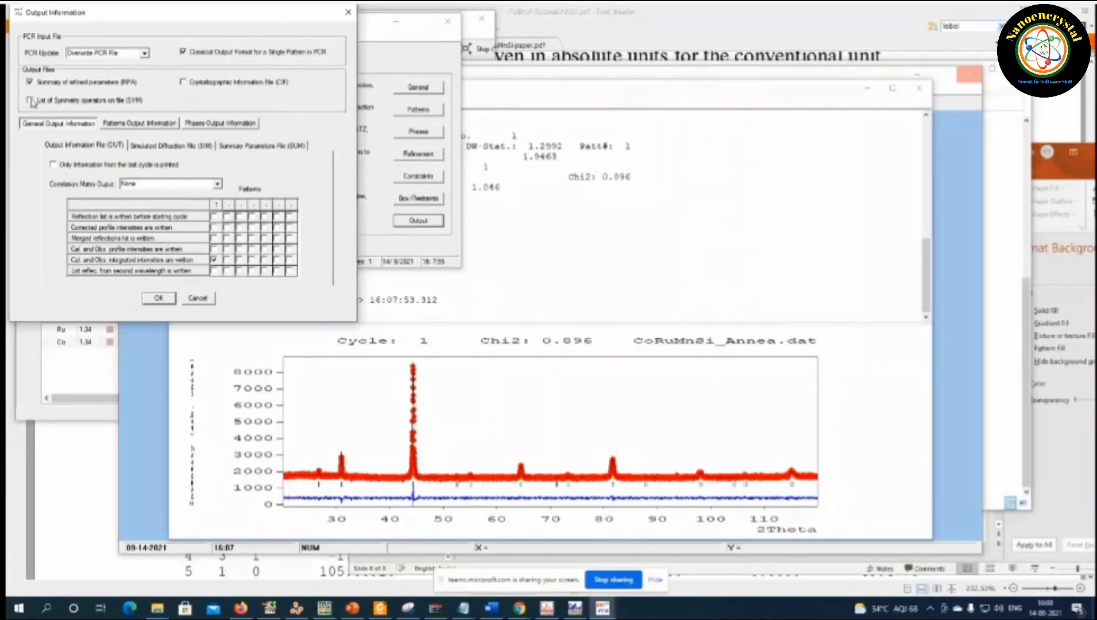
pyautogui.click(30, 101)
pyautogui.click(198, 86)
pyautogui.click(158, 298)
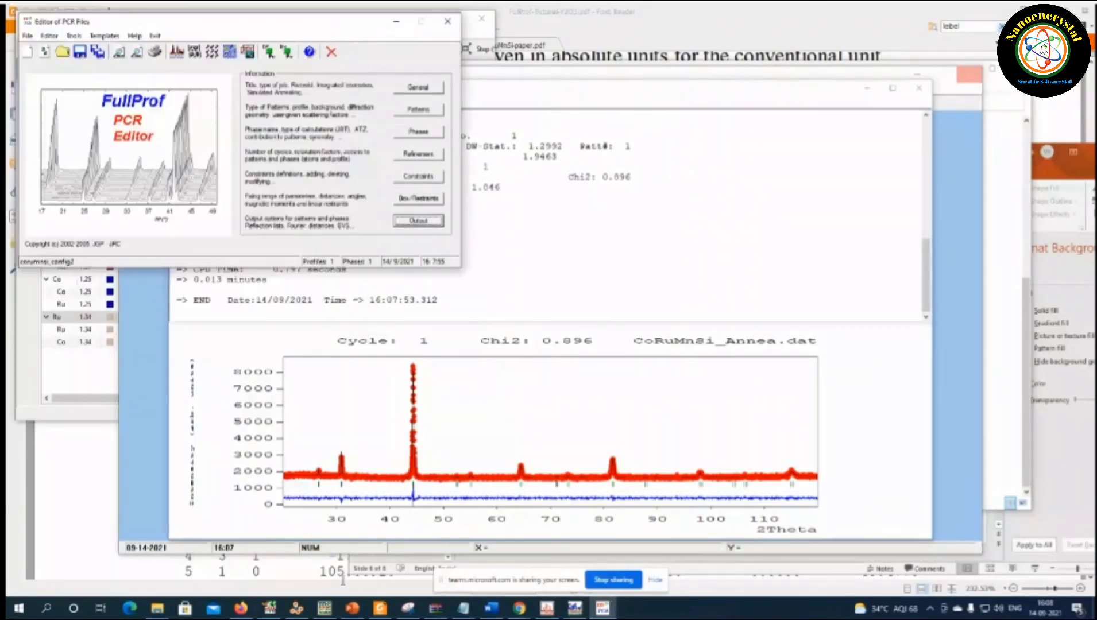
# - Switch to VESTA and rotate the labelled corumnsi_config2 structure about its vertical axis to view the atomic sites from other sides
pyautogui.click(296, 609)
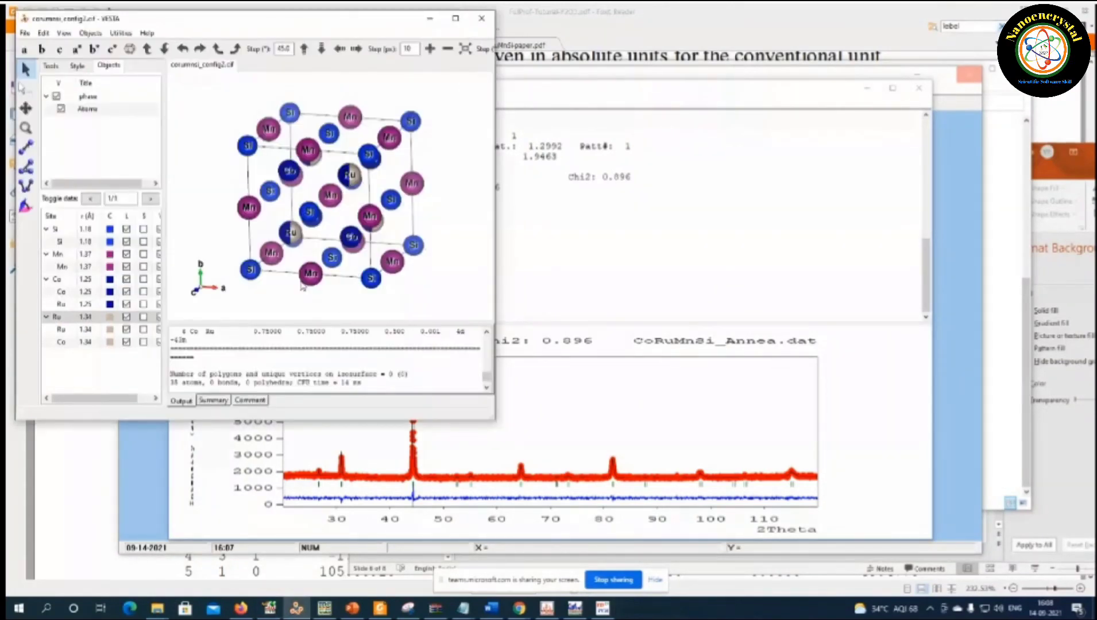
pyautogui.moveTo(351, 239); pyautogui.dragTo(315, 235)
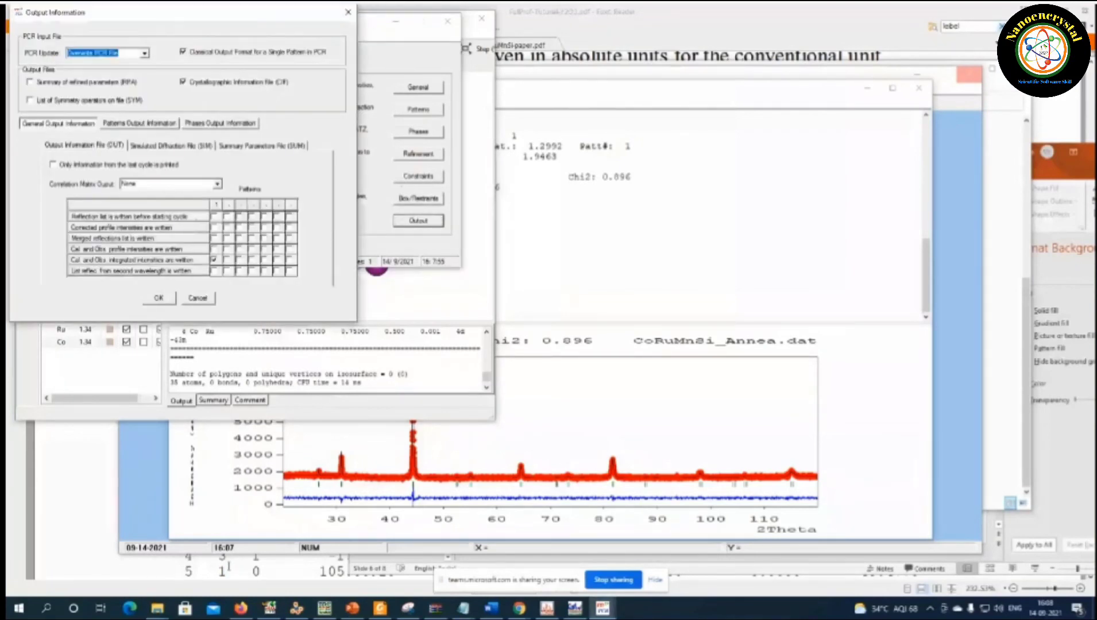
pyautogui.click(296, 608)
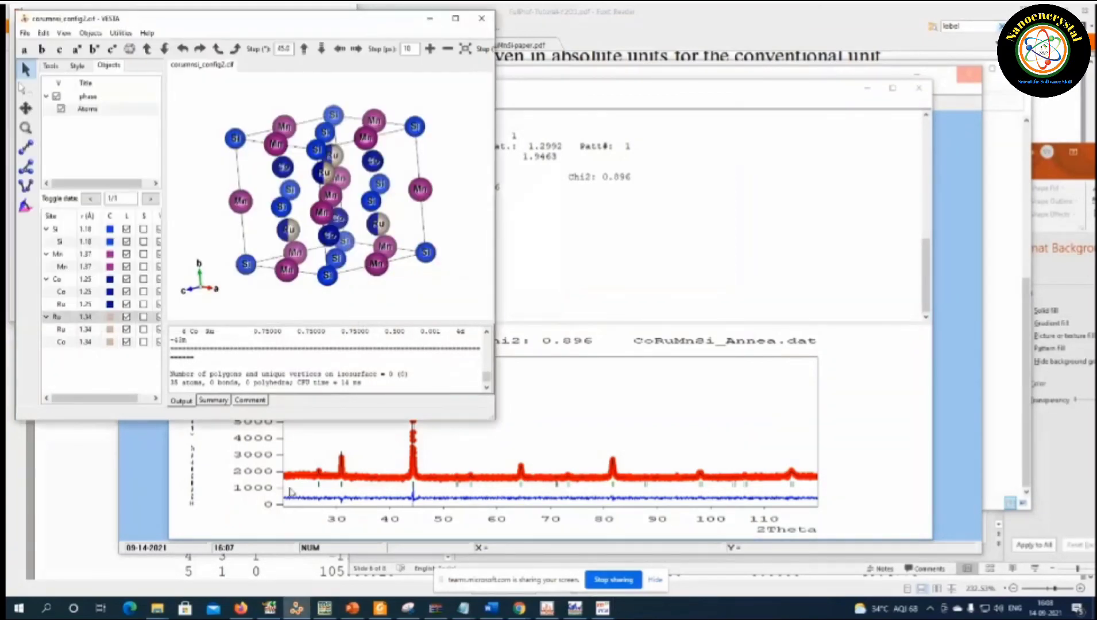
pyautogui.moveTo(359, 192); pyautogui.dragTo(321, 190)
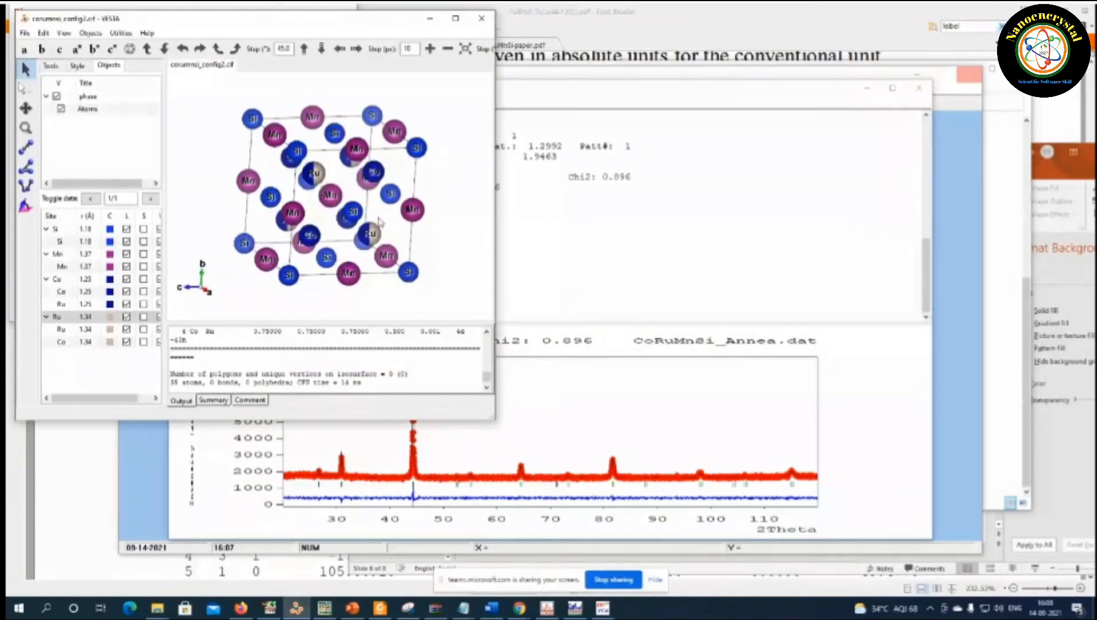